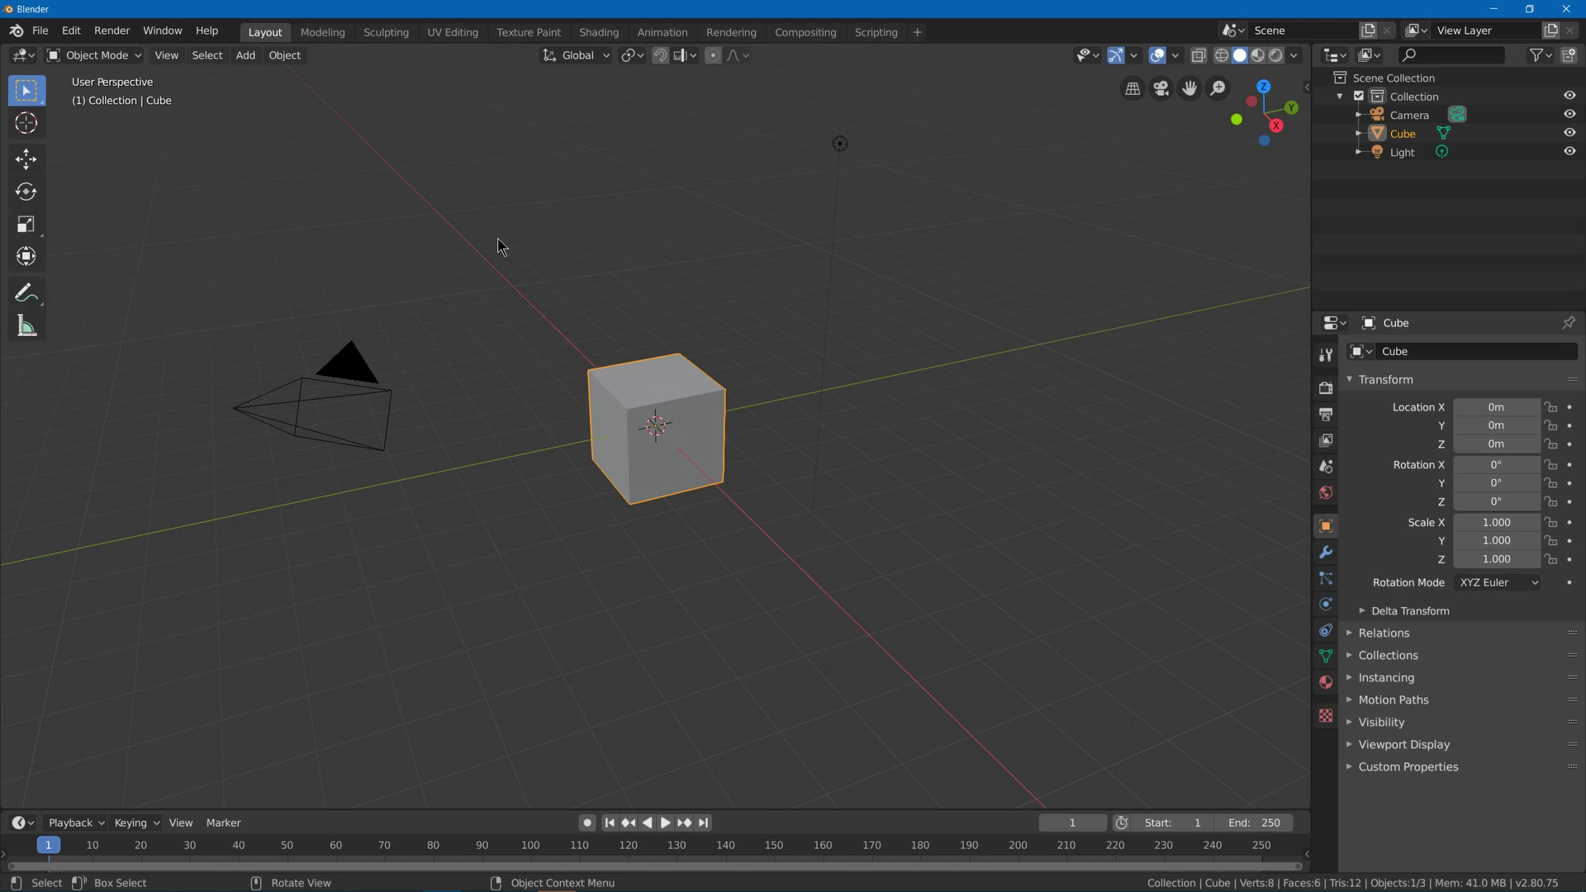
- Expand Normals in the cube's Object Data properties, then check Auto Smooth's context menu and Quick Favorites
middle_click_drag(500, 241, 538, 279)
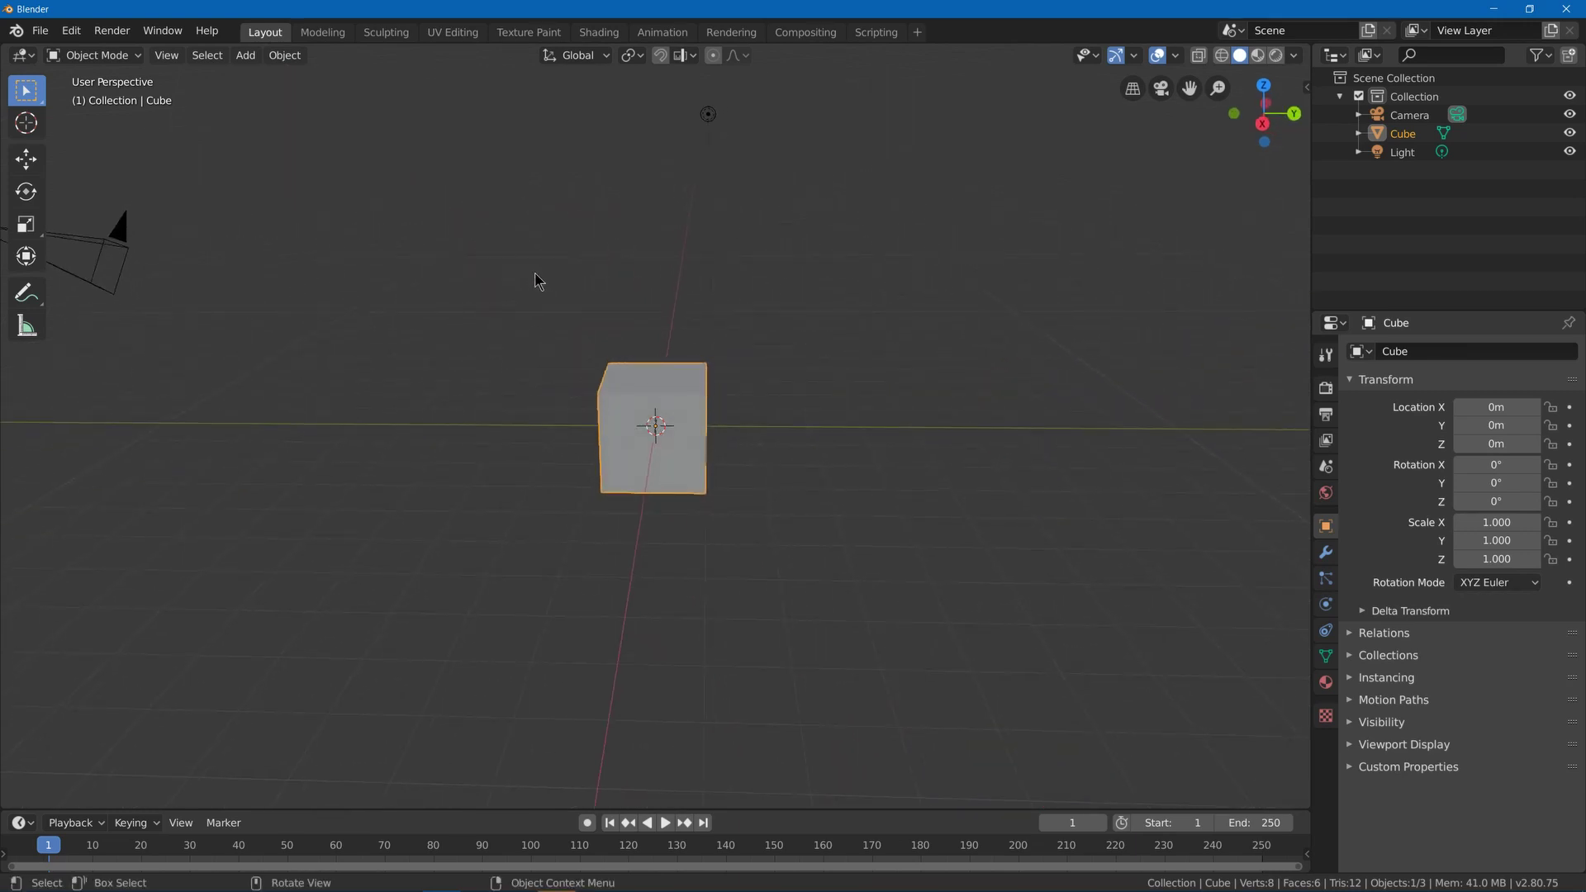
left_click(1326, 656)
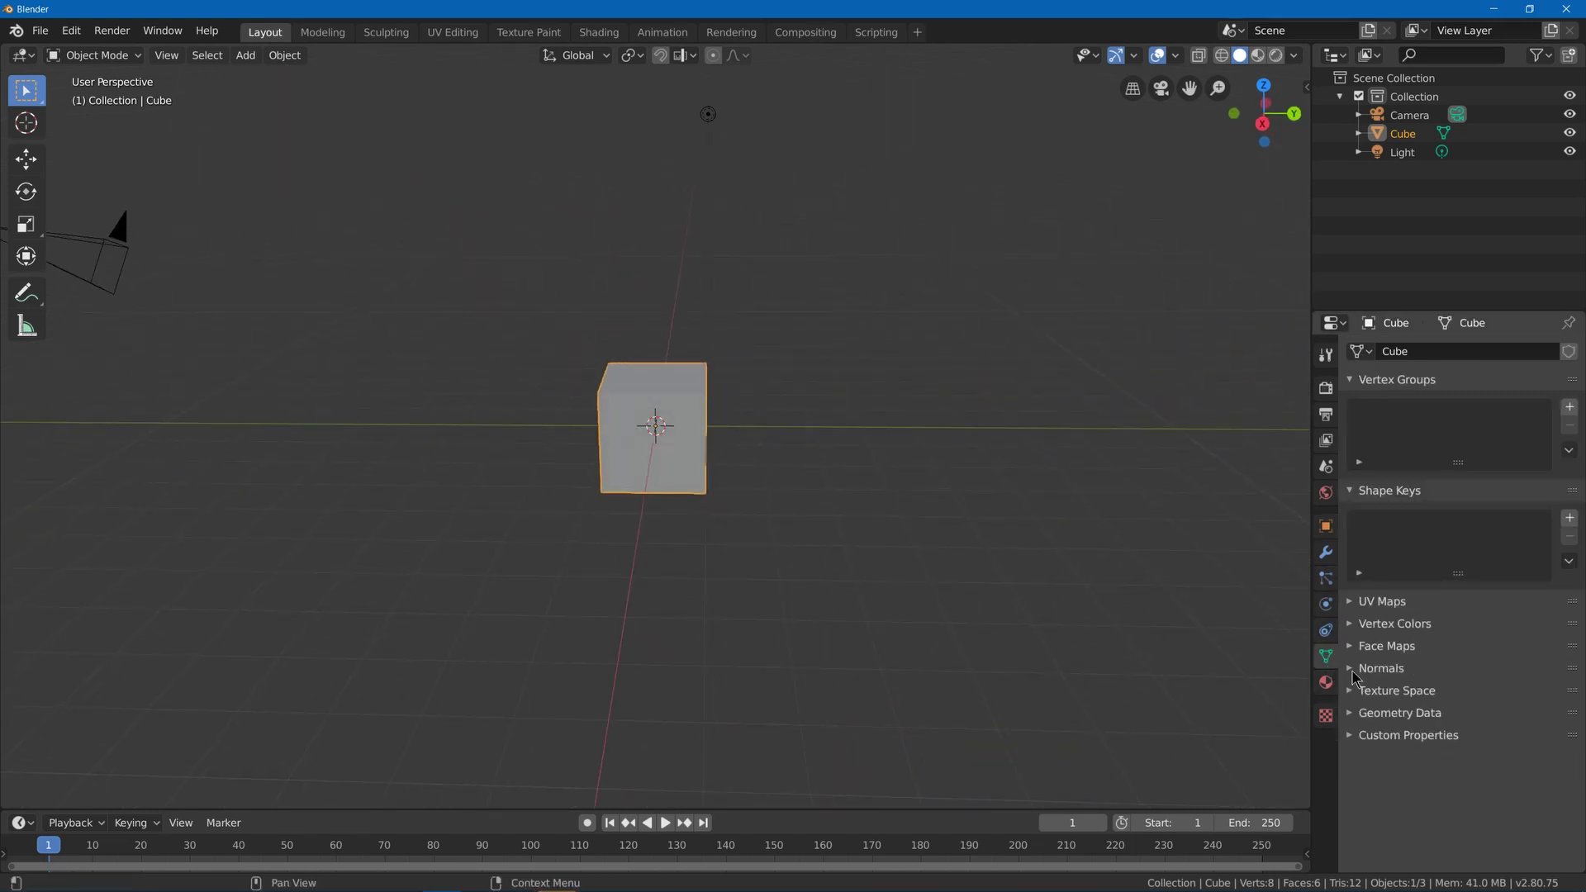
left_click(1352, 669)
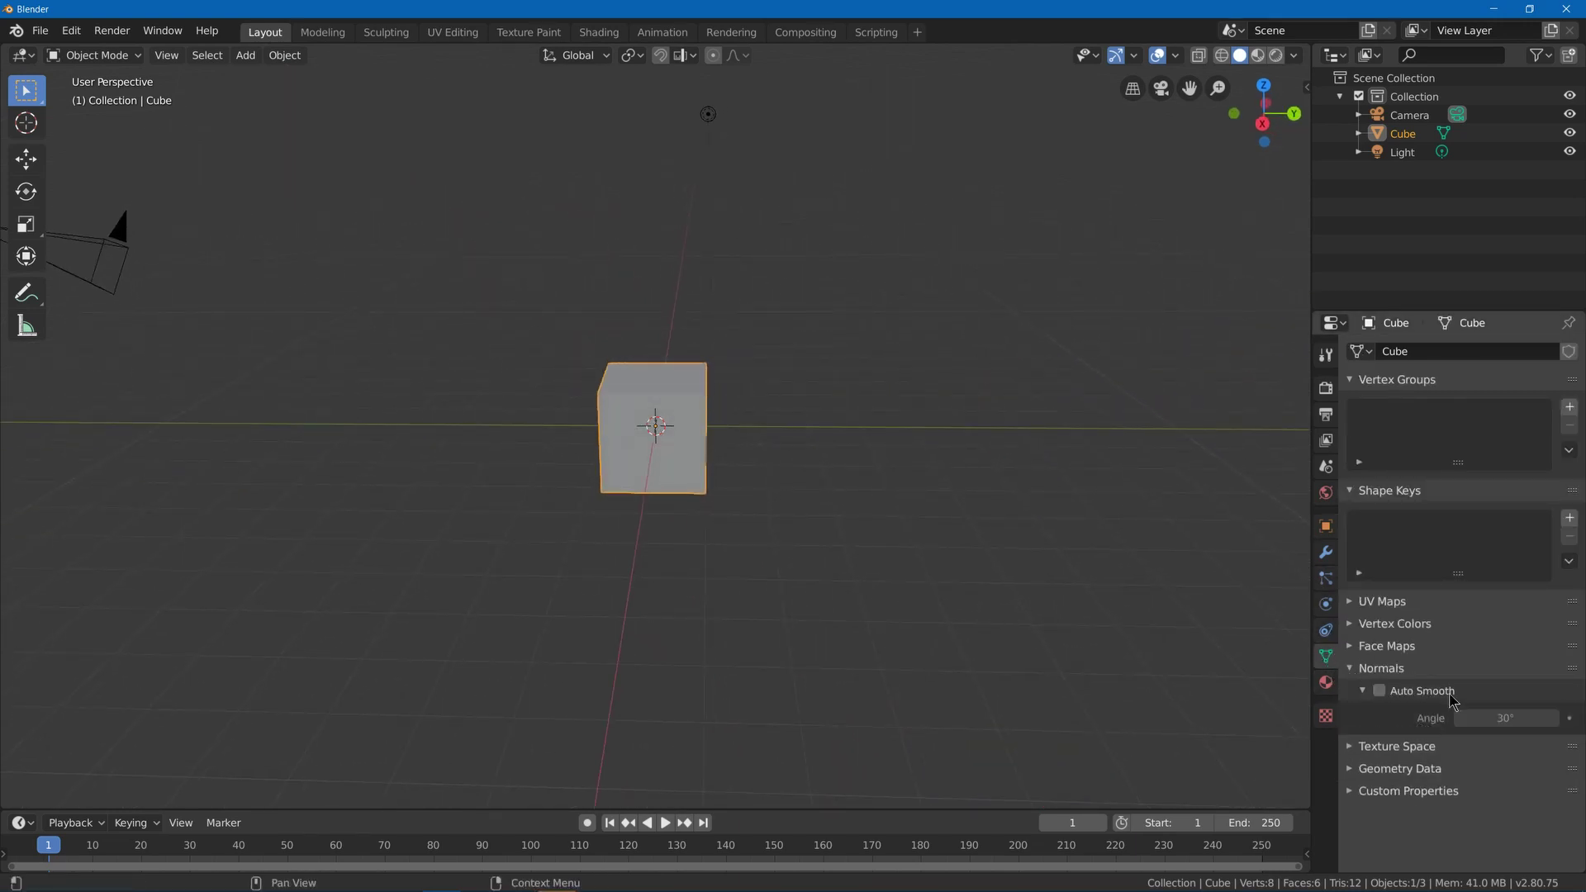
right_click(1402, 701)
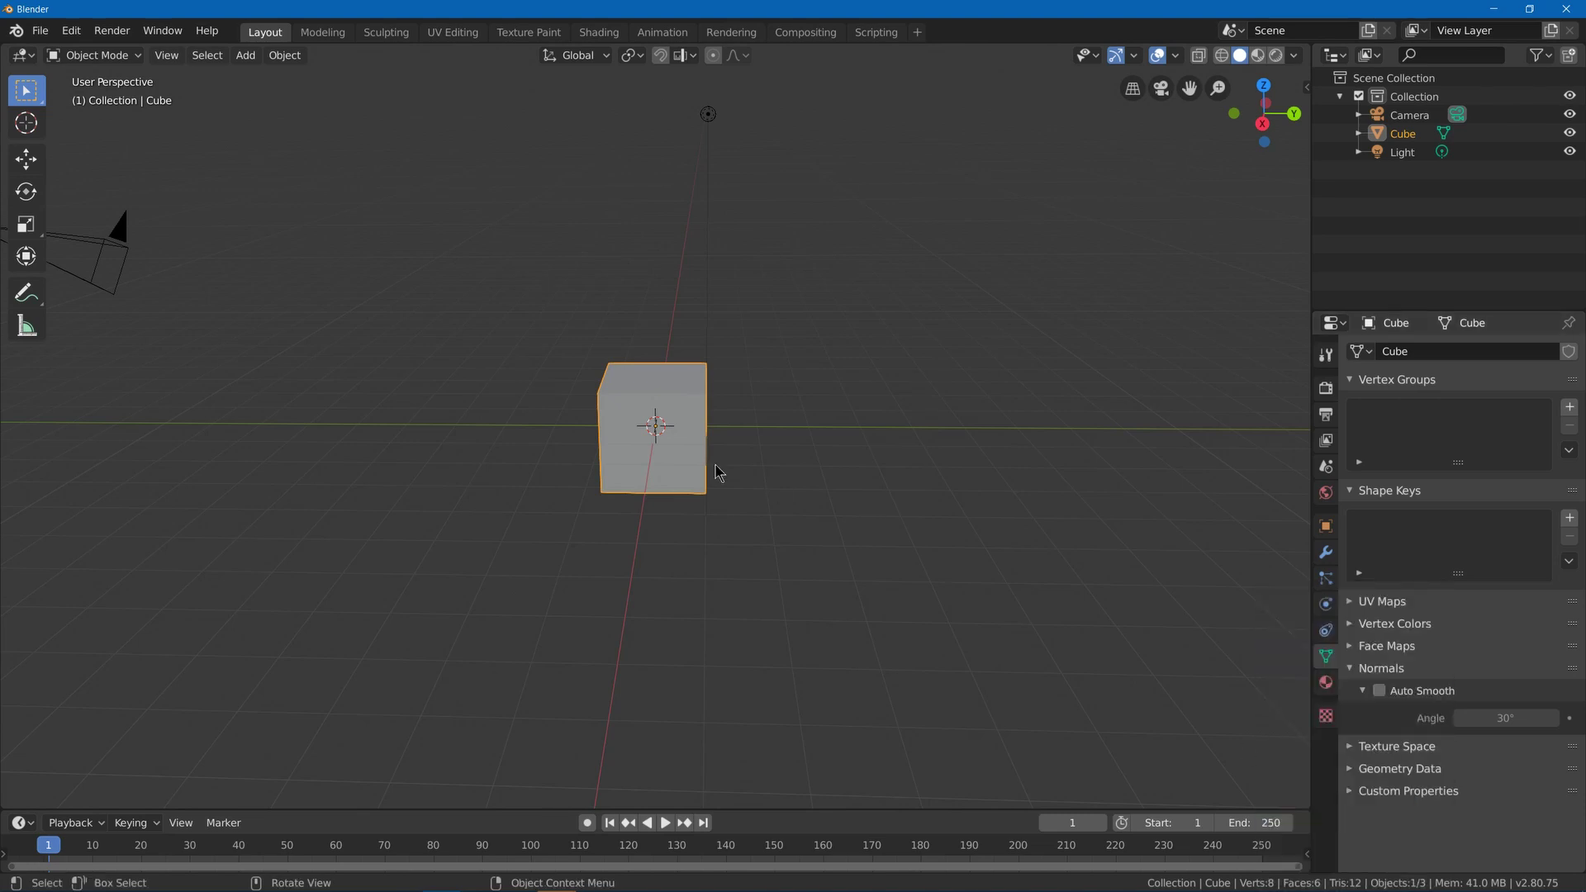
key("q")
left_click(1326, 551)
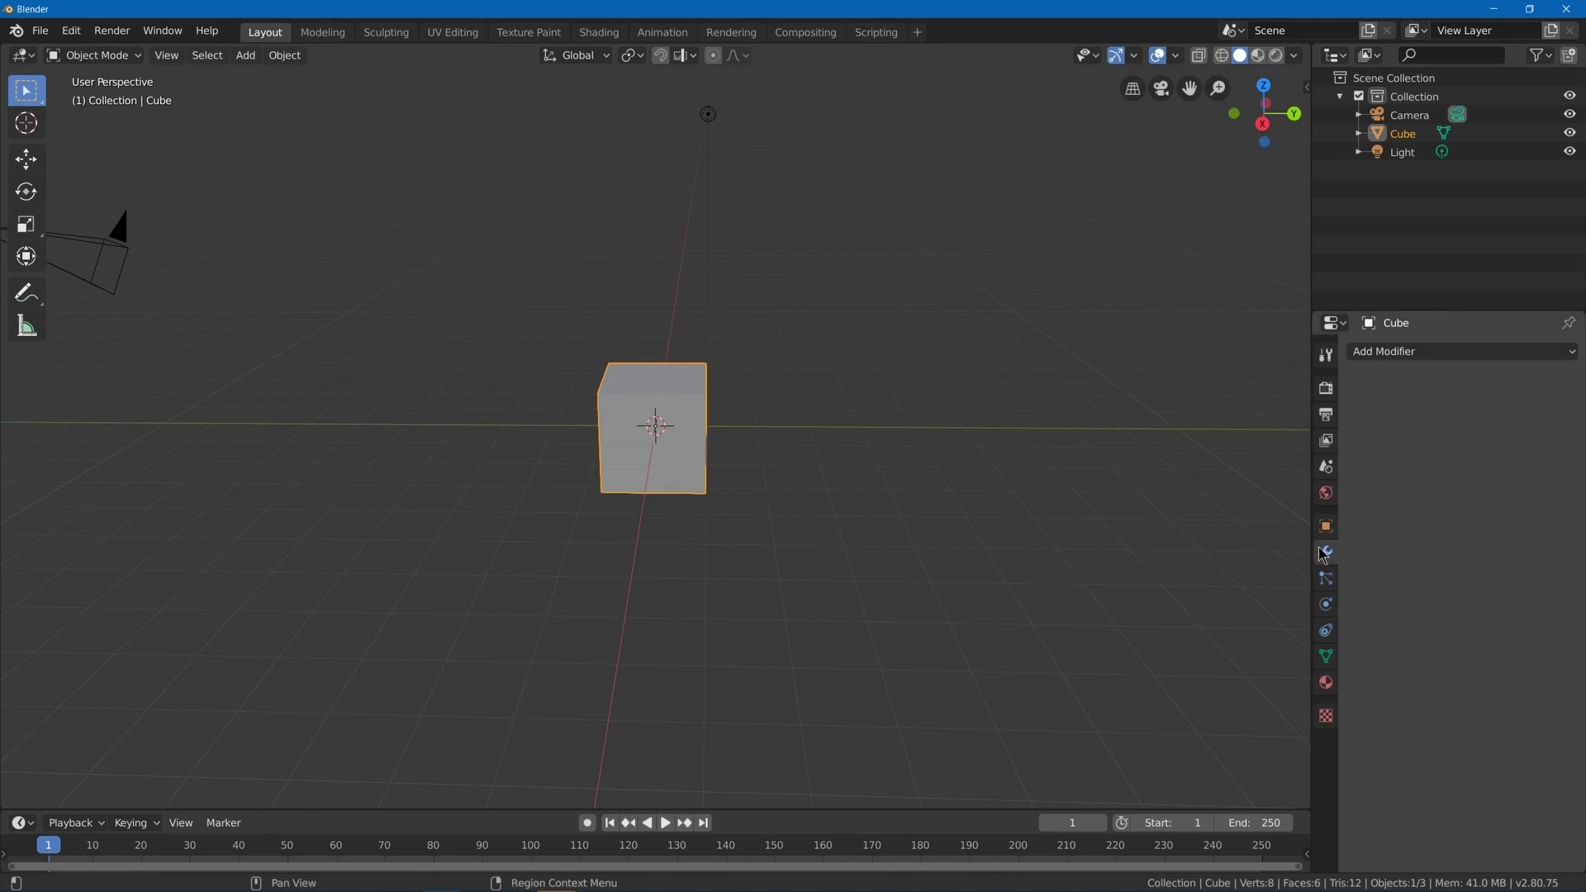
left_click(1384, 354)
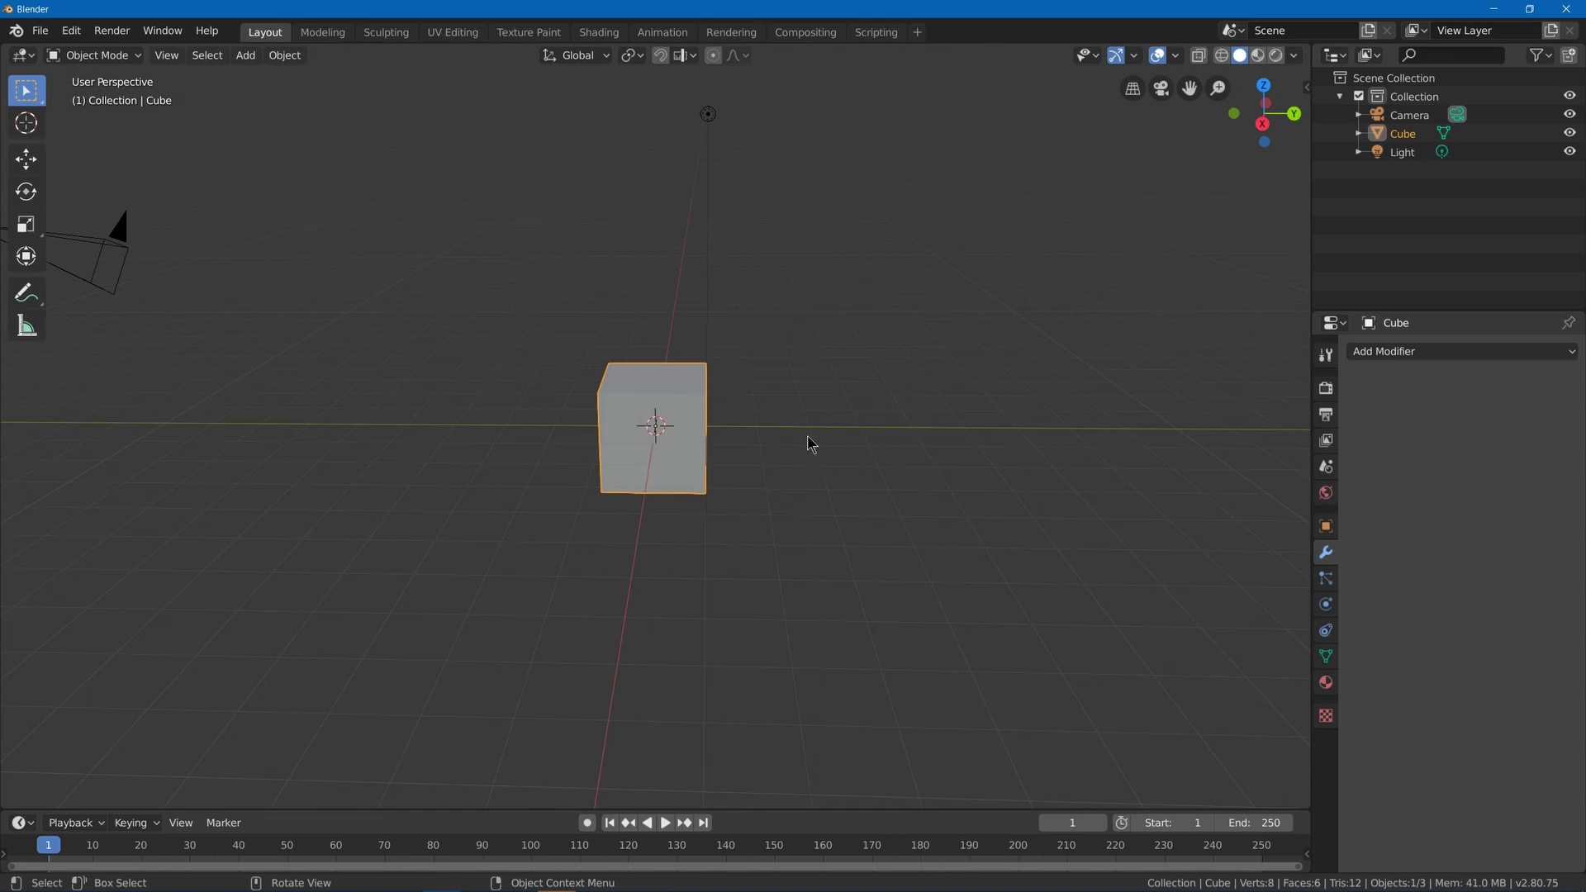
key("ctrl")
key("ctrl+3")
middle_click_drag(789, 436, 729, 429)
key("ctrl+1")
key("ctrl+3")
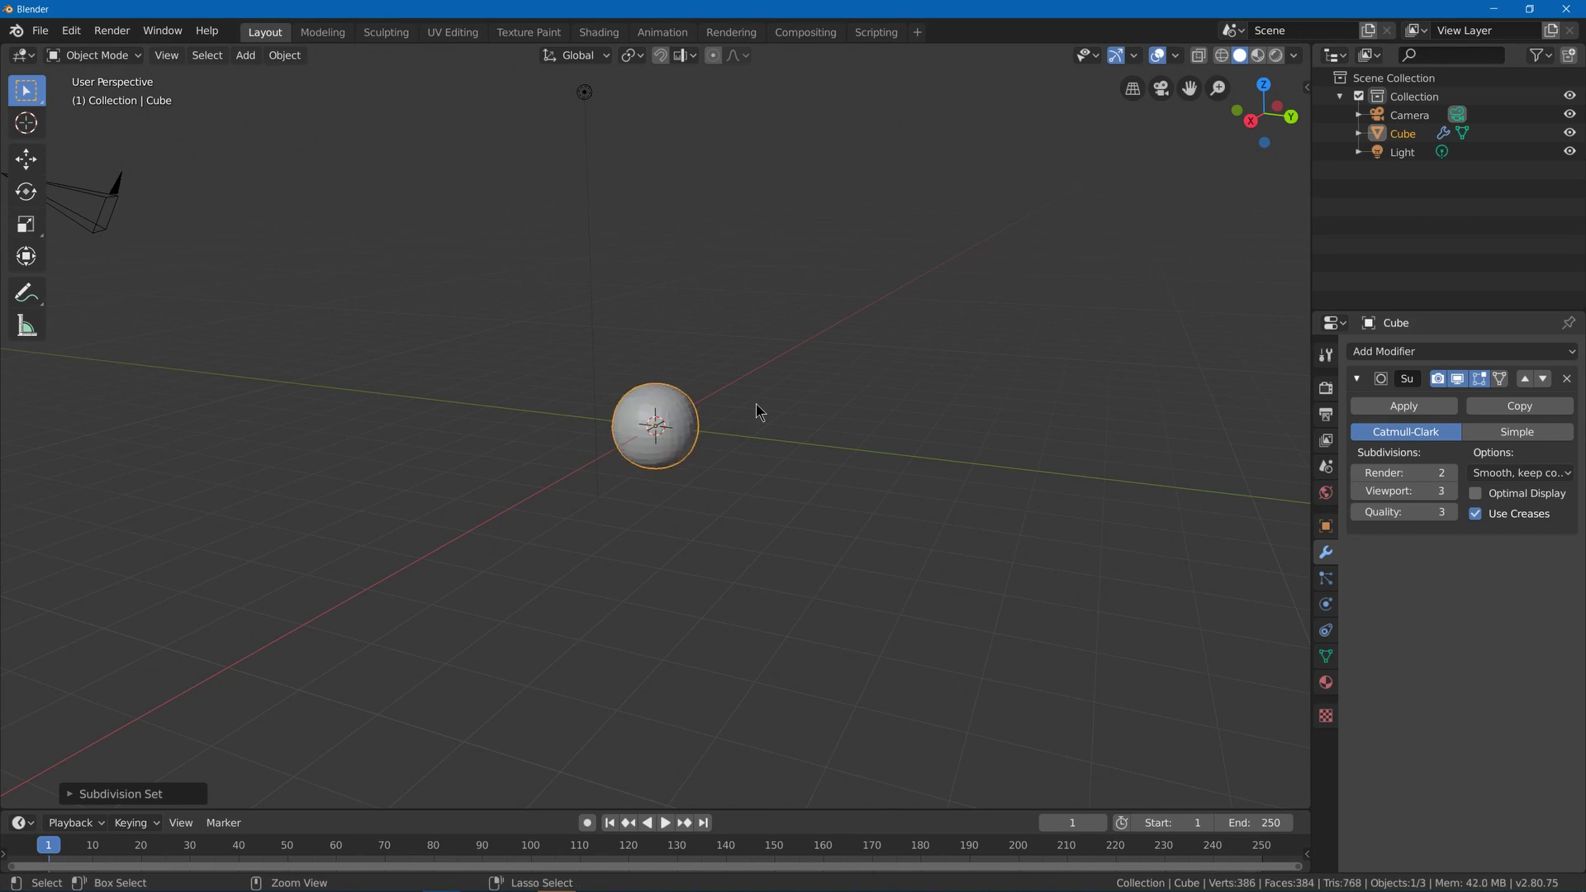
key("ctrl+1")
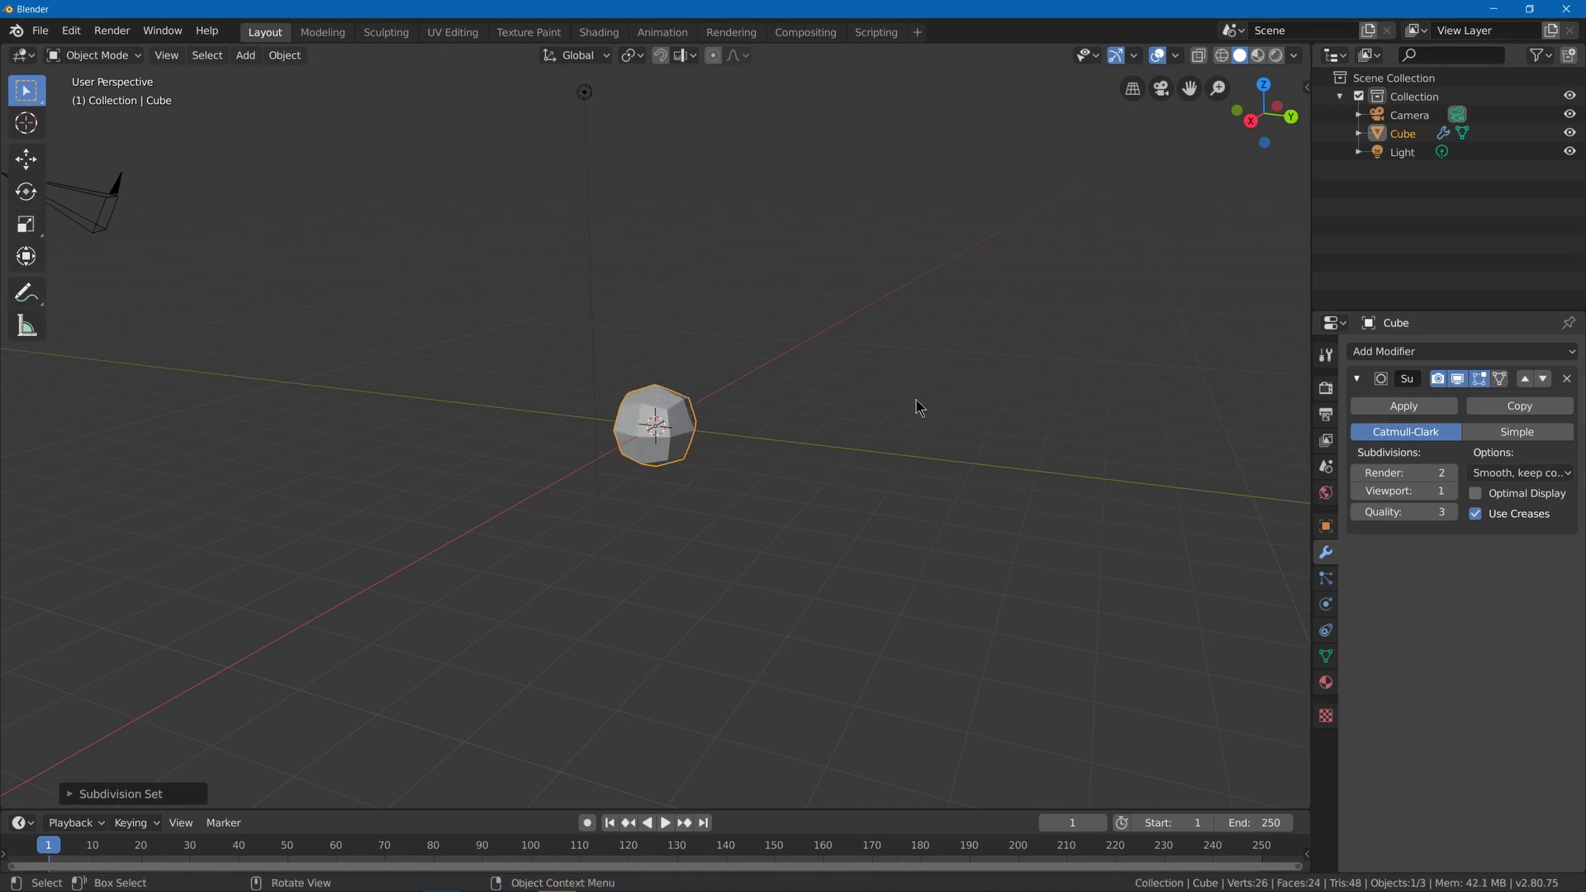
left_click(1565, 379)
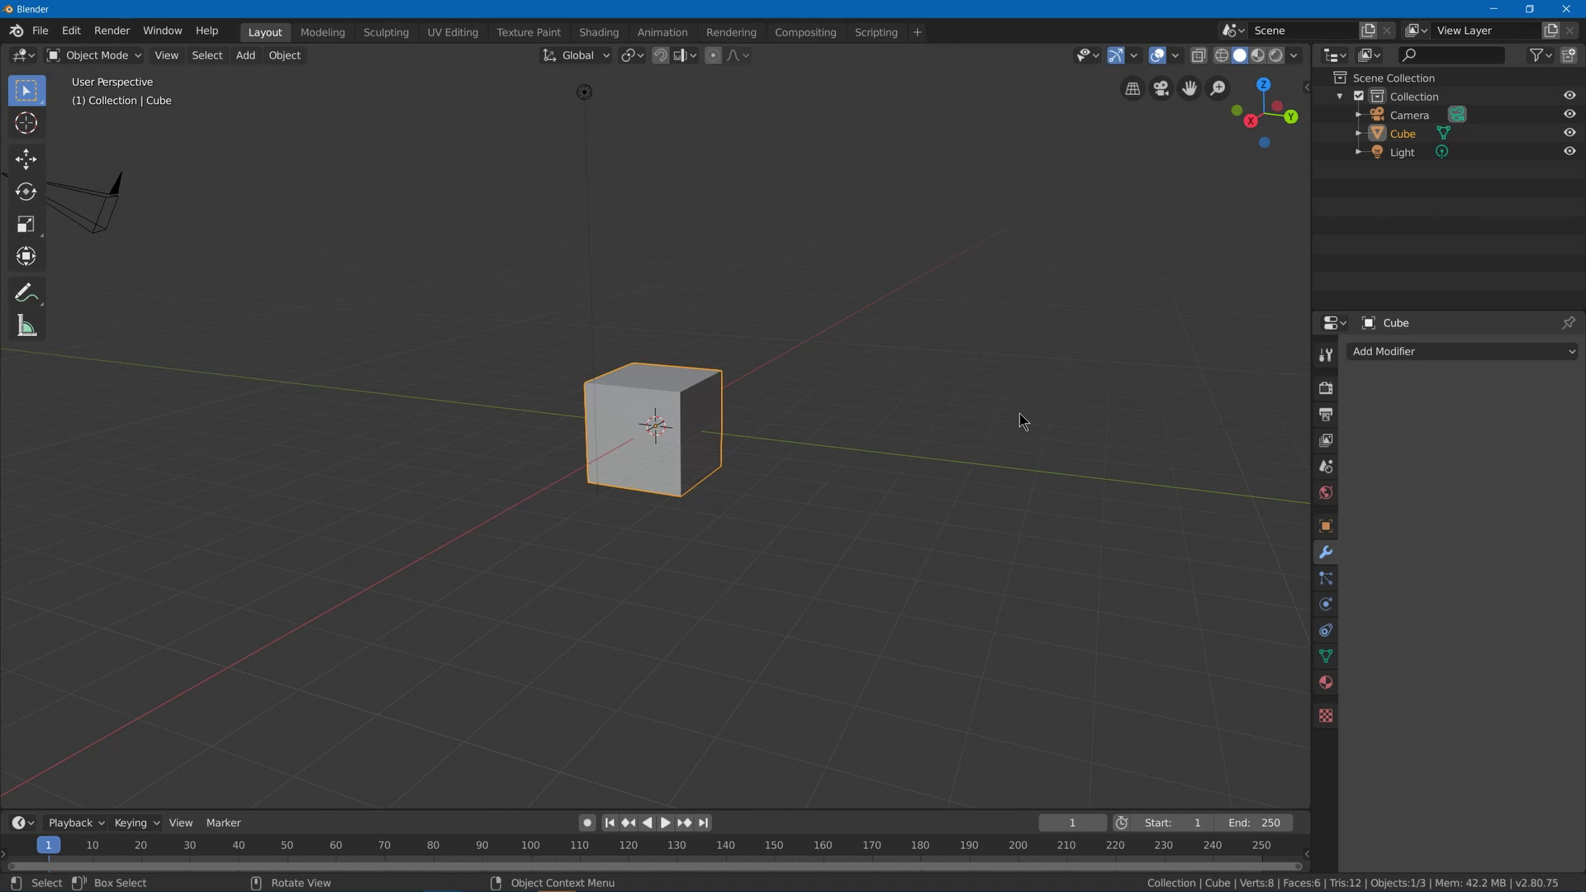
- Enter Edit Mode and add Select All by Trait and Checker Deselect to Quick Favorites
key("Tab")
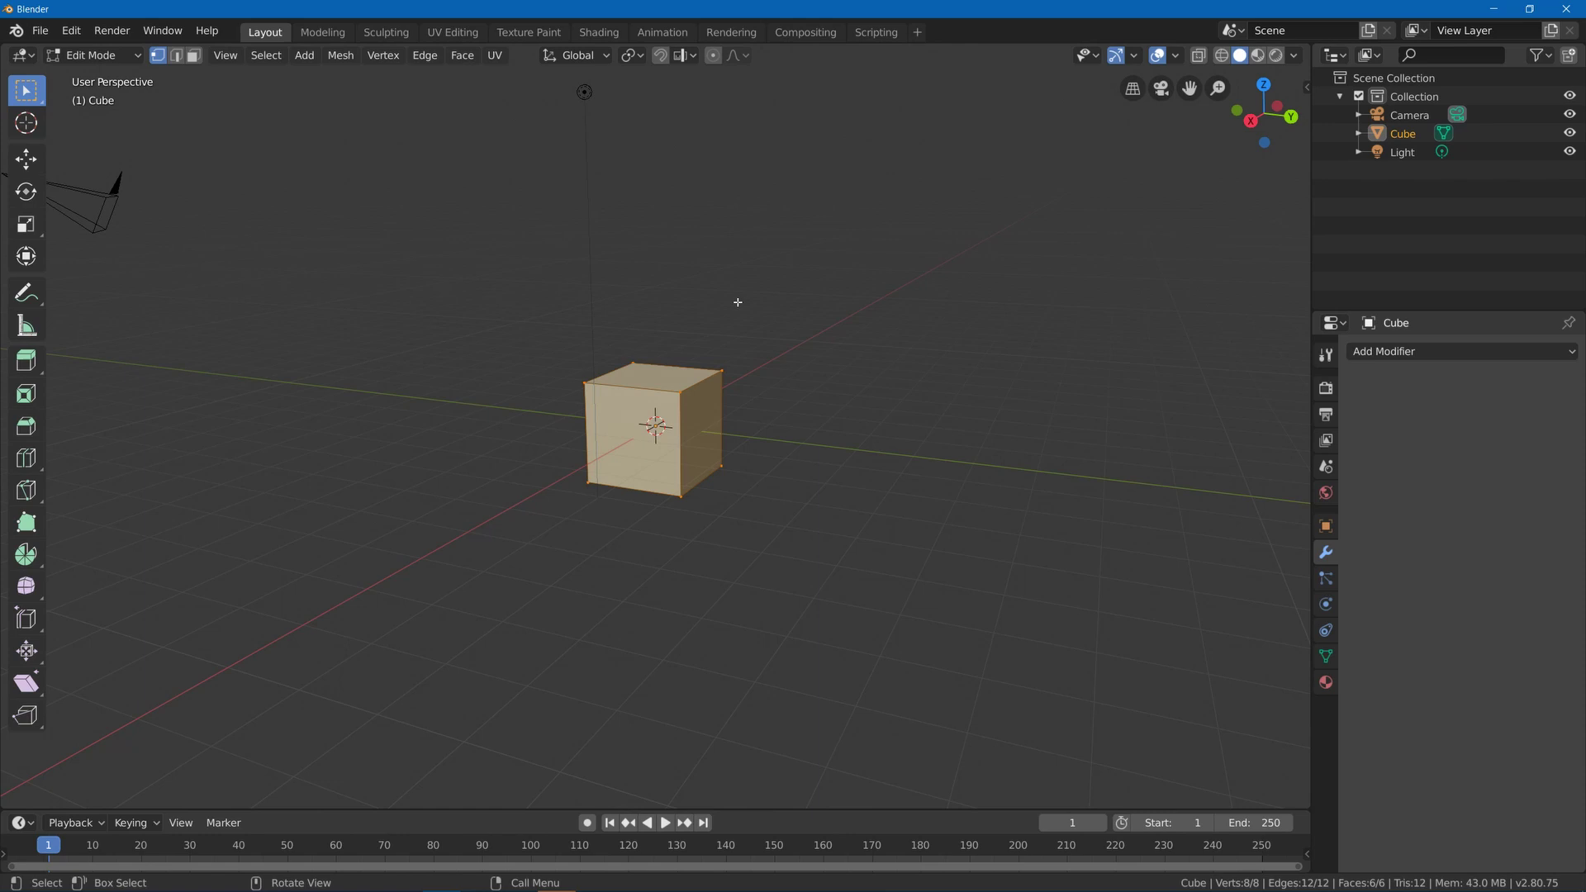
key("F3")
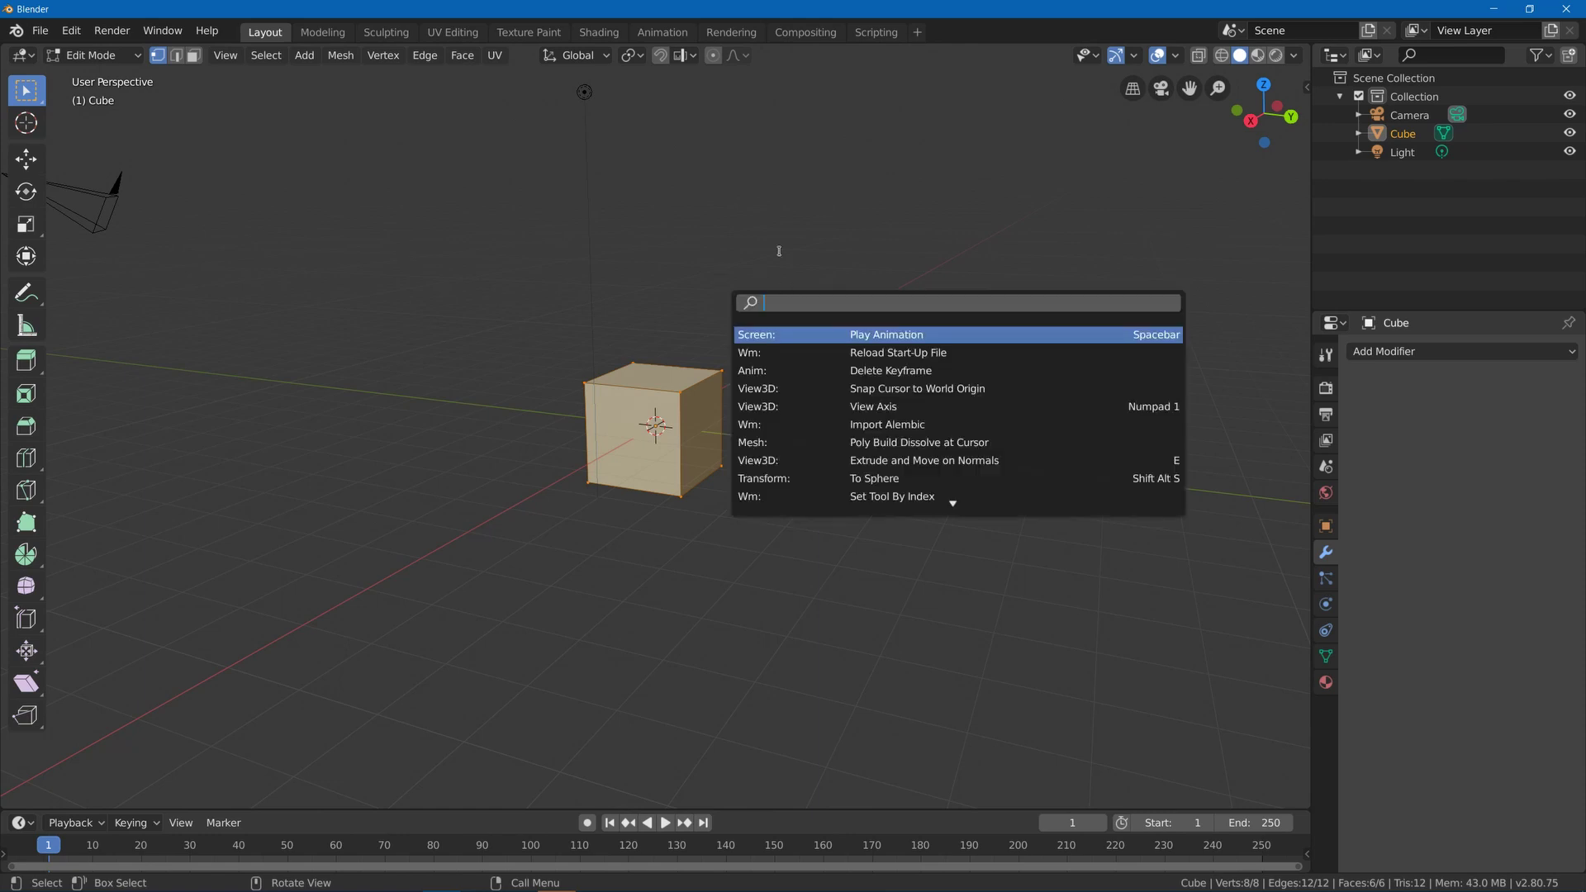
key("Escape")
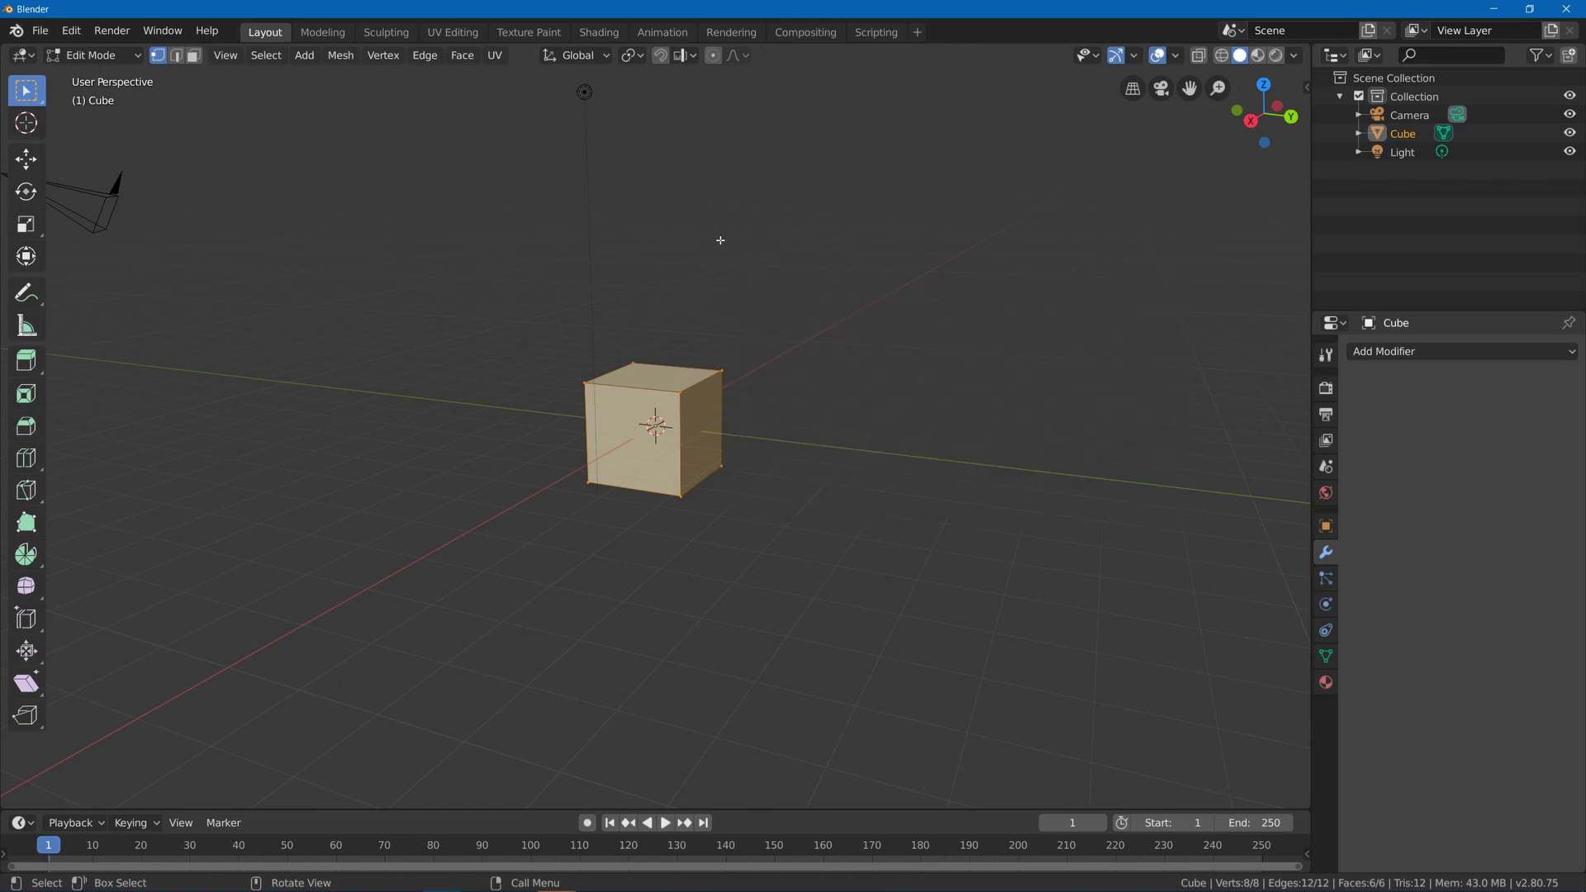
left_click(266, 55)
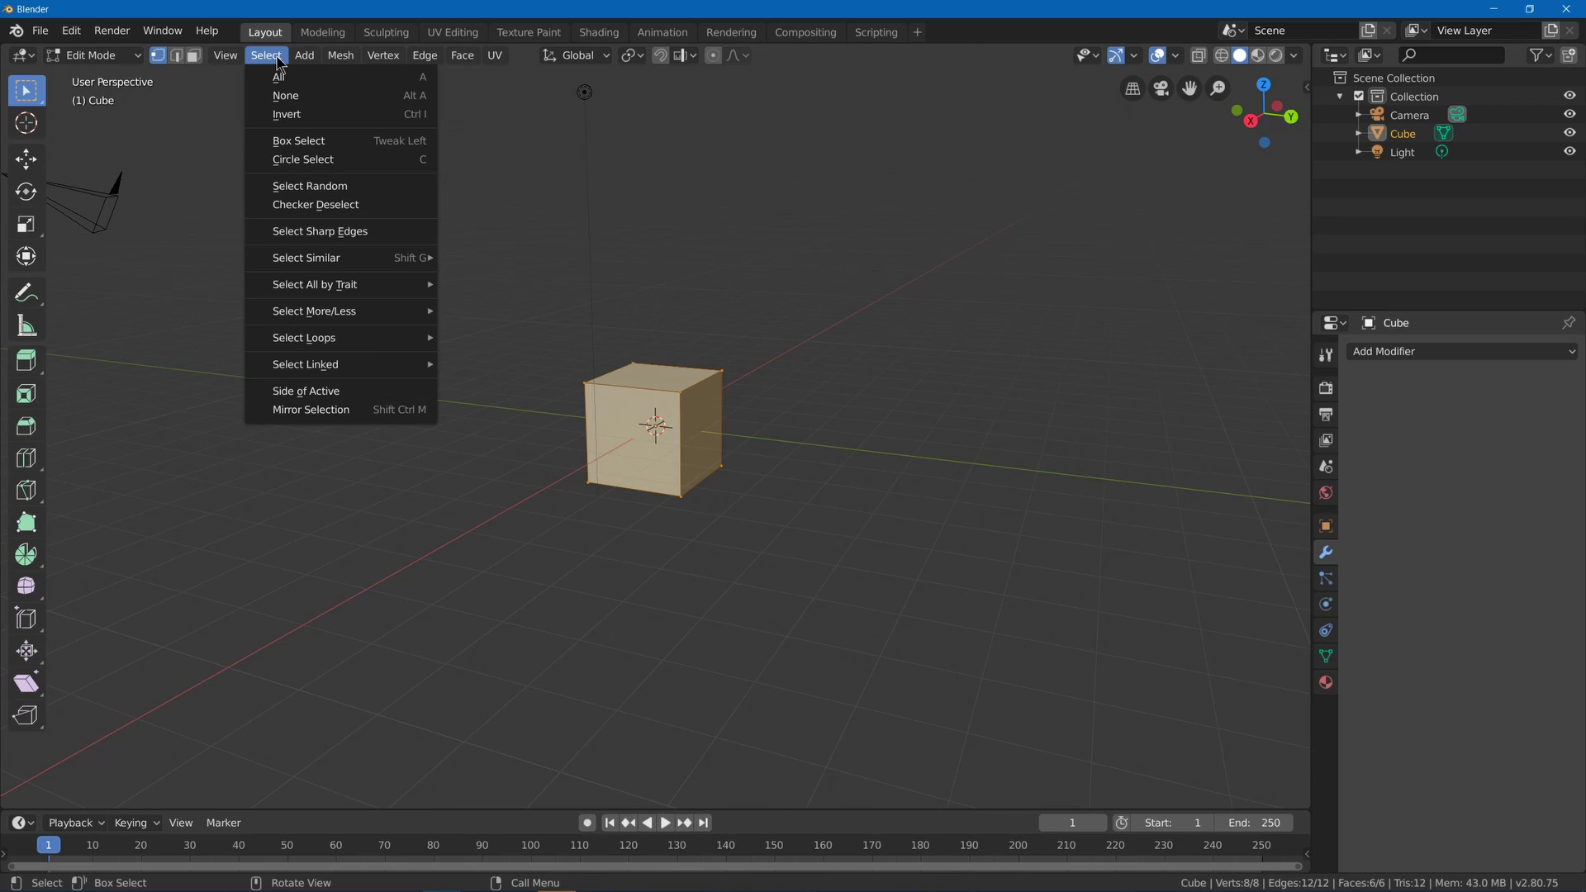
mouse_move(322, 286)
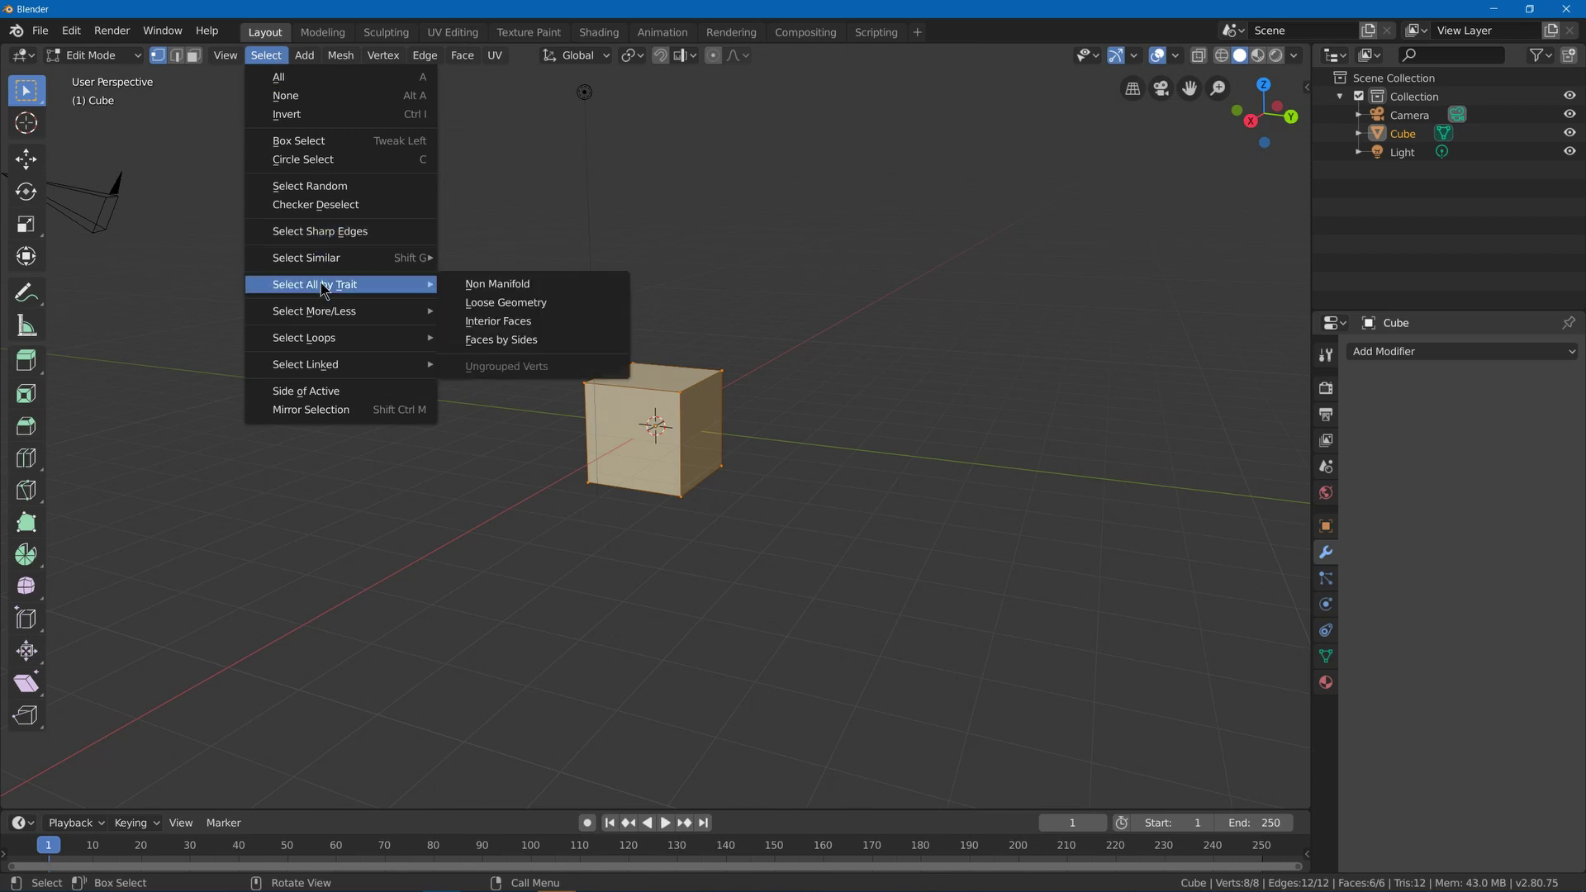
right_click(323, 289)
right_click(347, 205)
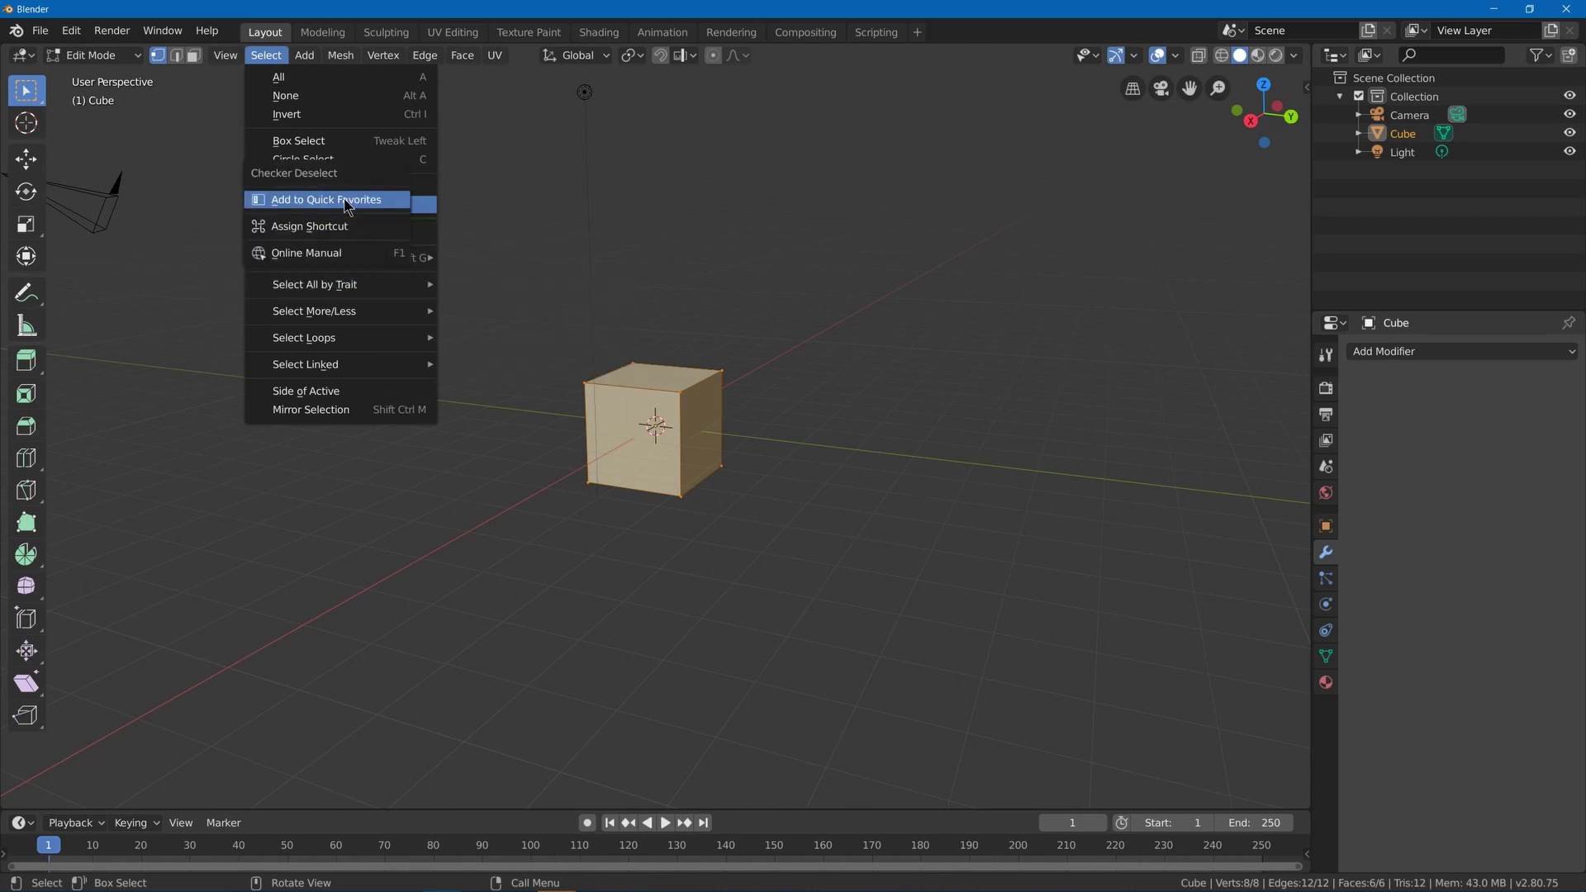
key("Escape")
- Add Face > Grid Fill to Quick Favorites and check the Quick Favorites menu
left_click(460, 55)
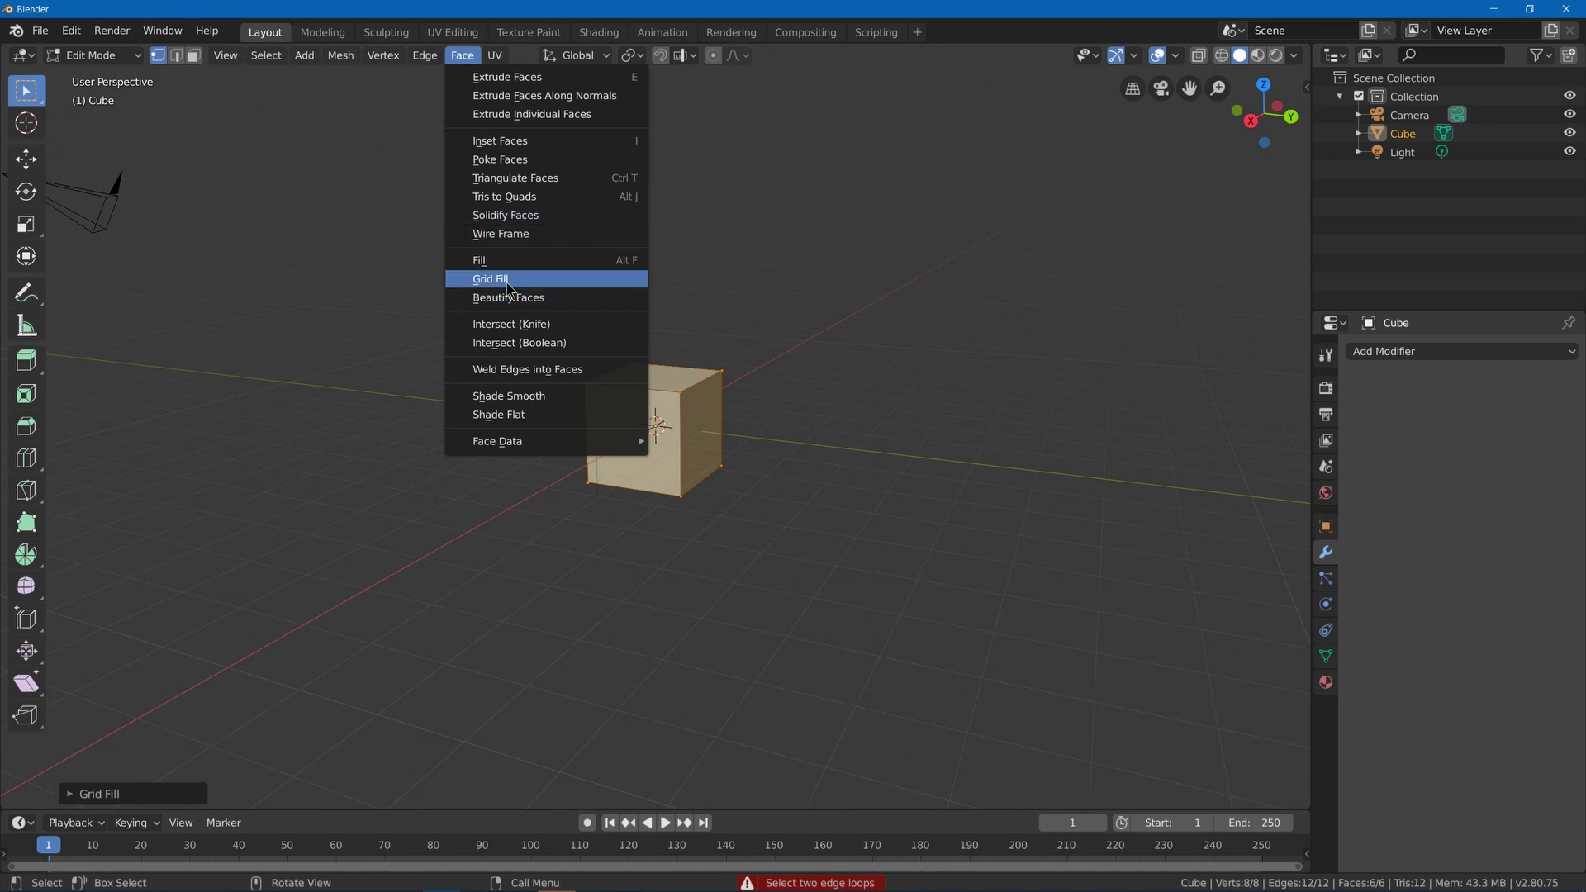
right_click(508, 280)
left_click(509, 285)
key("q")
mouse_move(632, 263)
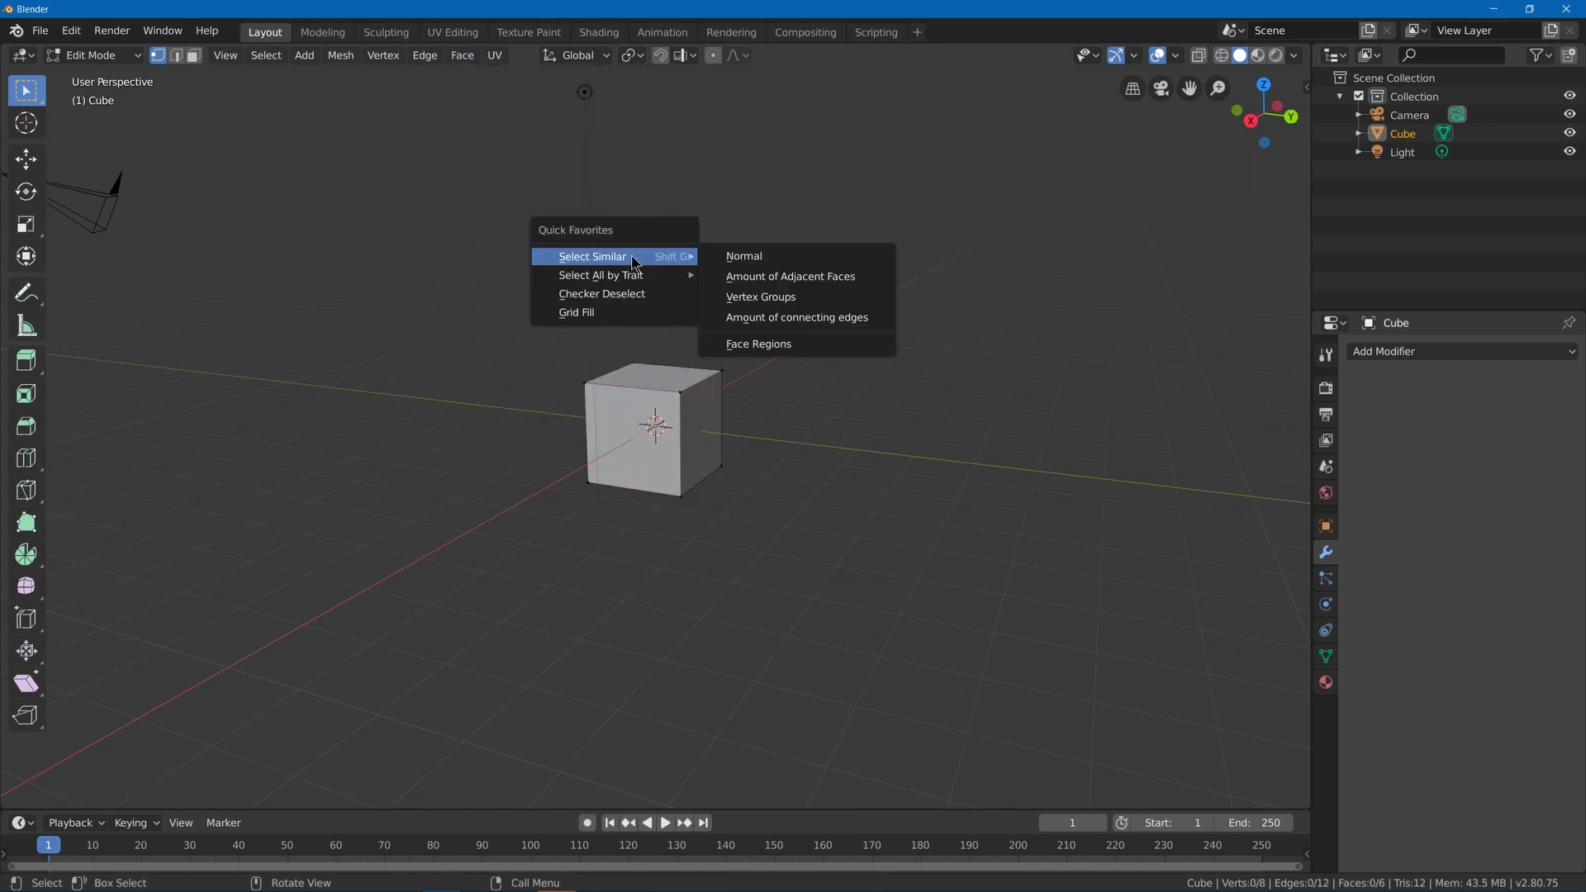
left_click(609, 310)
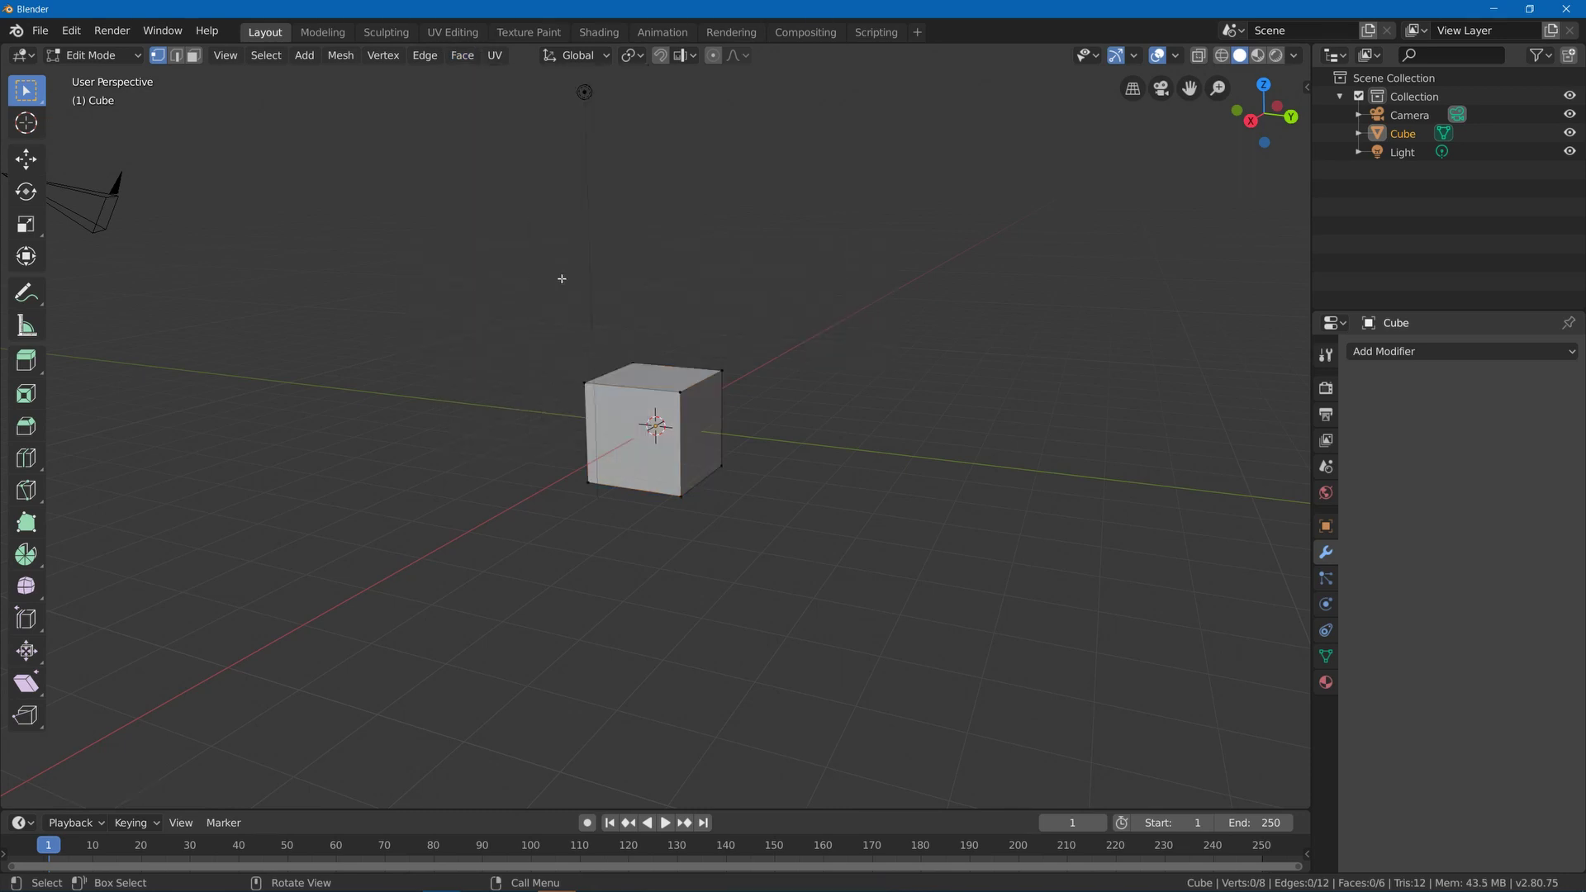
- In the Sculpting workspace, add the Draw, Clay Strips and Inflate brushes to Quick Favorites
key("q")
mouse_move(557, 285)
key("ctrl+Page_Down")
key("ctrl+Page_Down")
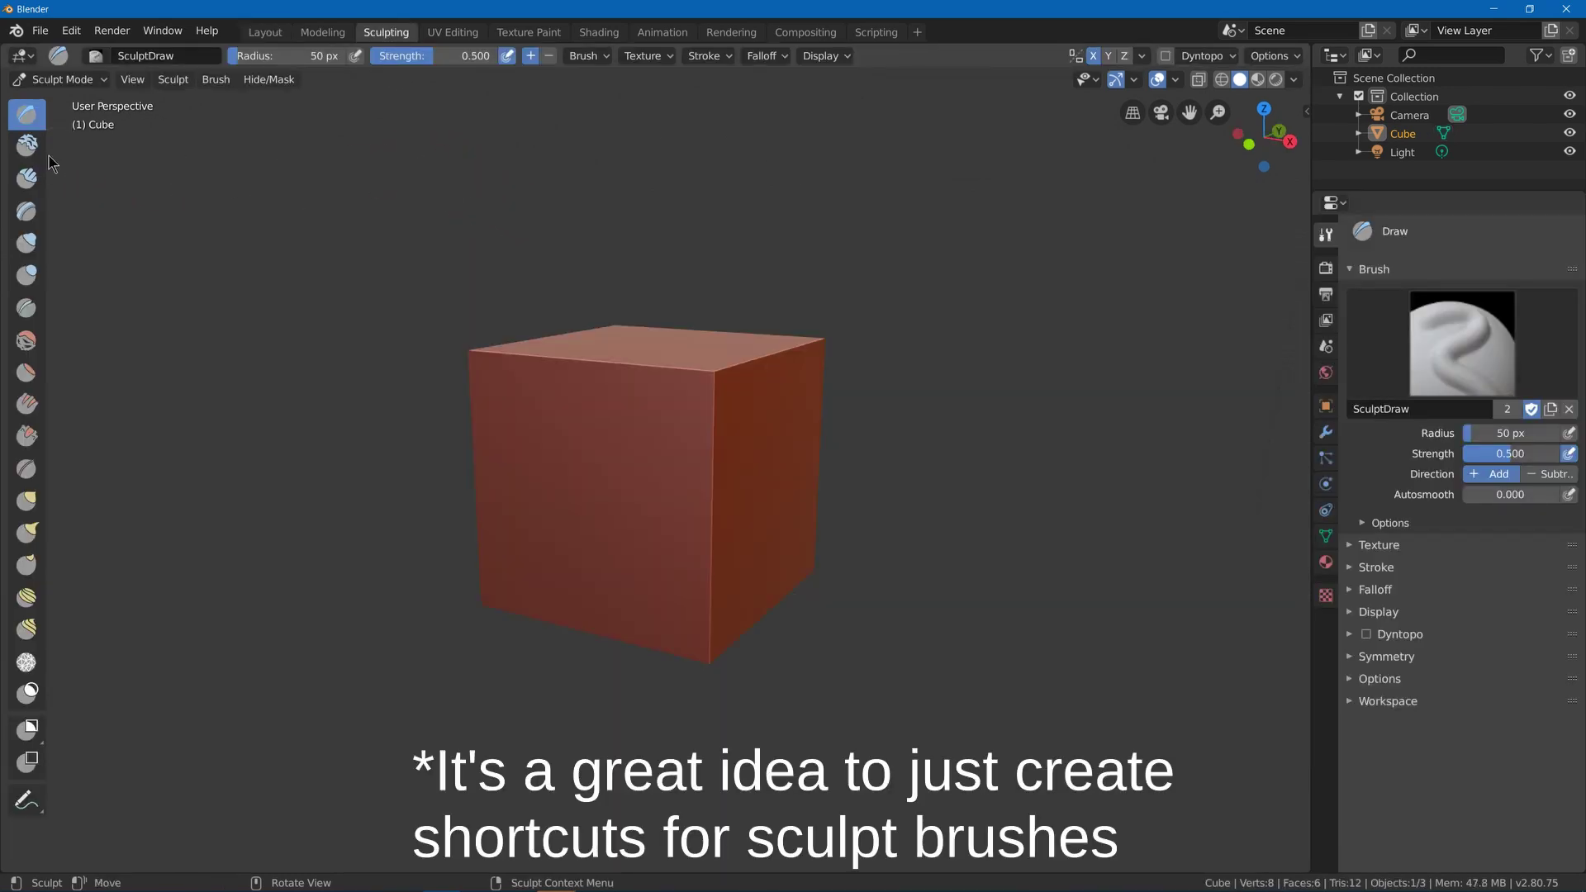
left_click_drag(54, 156, 145, 157)
right_click(103, 124)
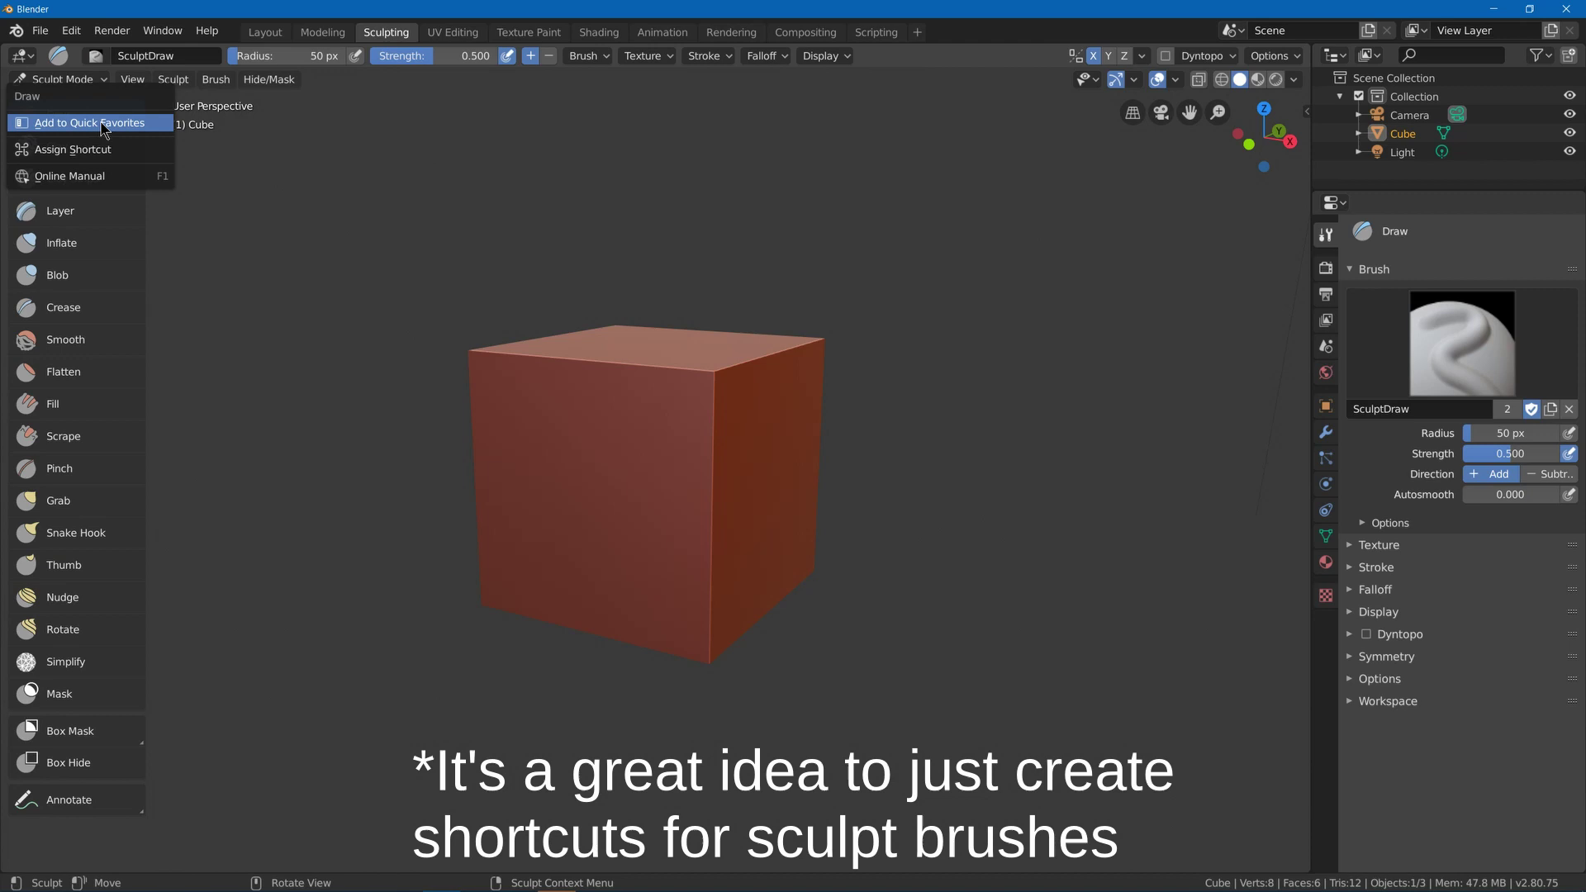
left_click(105, 124)
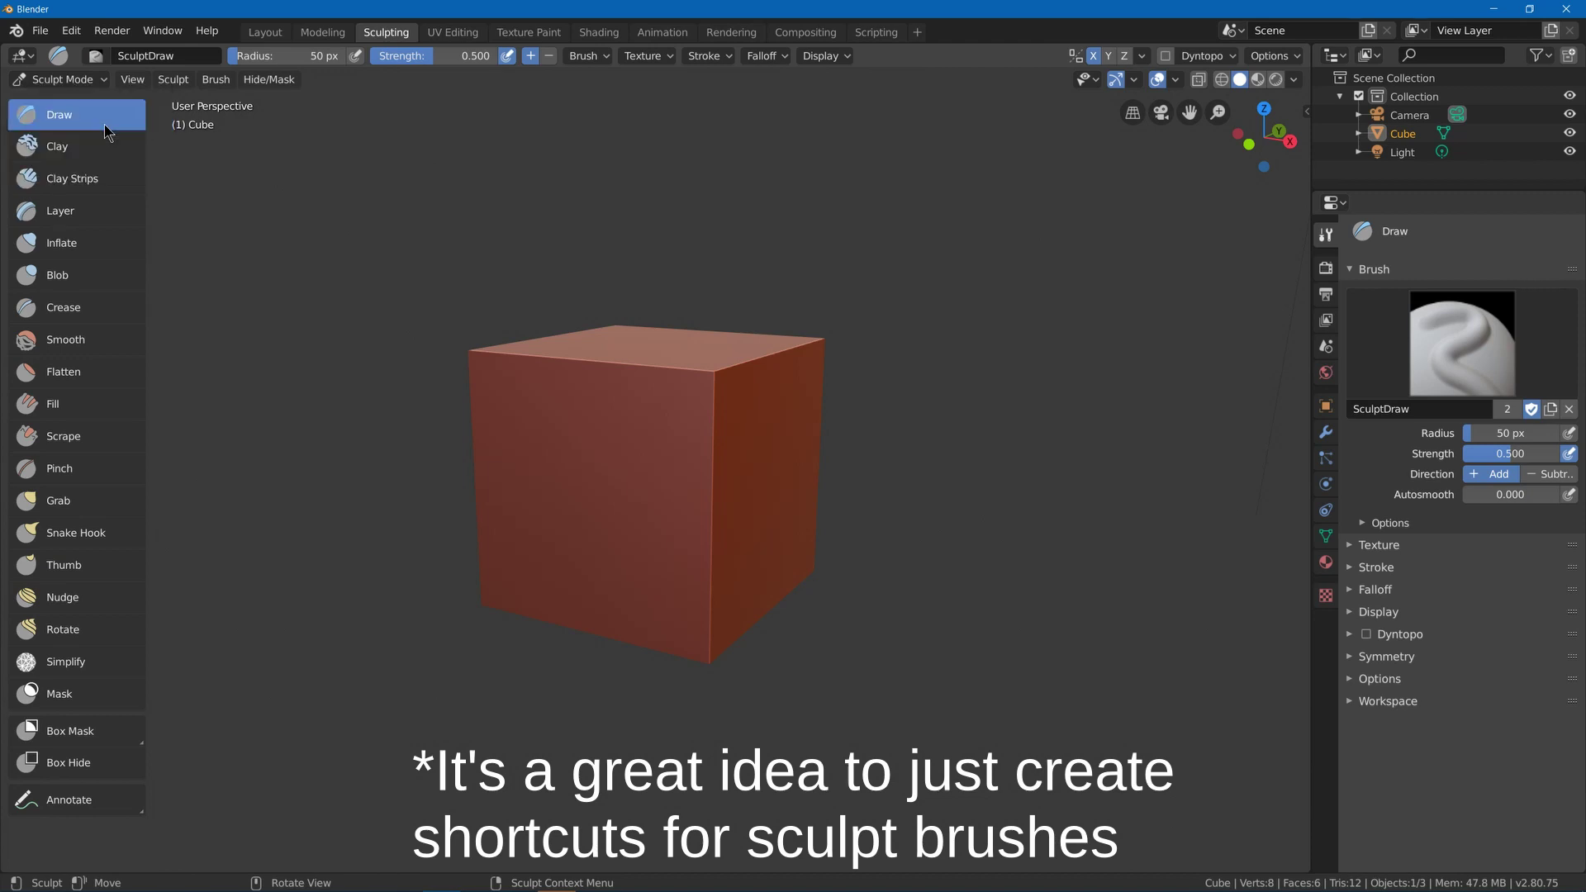
right_click(101, 187)
left_click(93, 183)
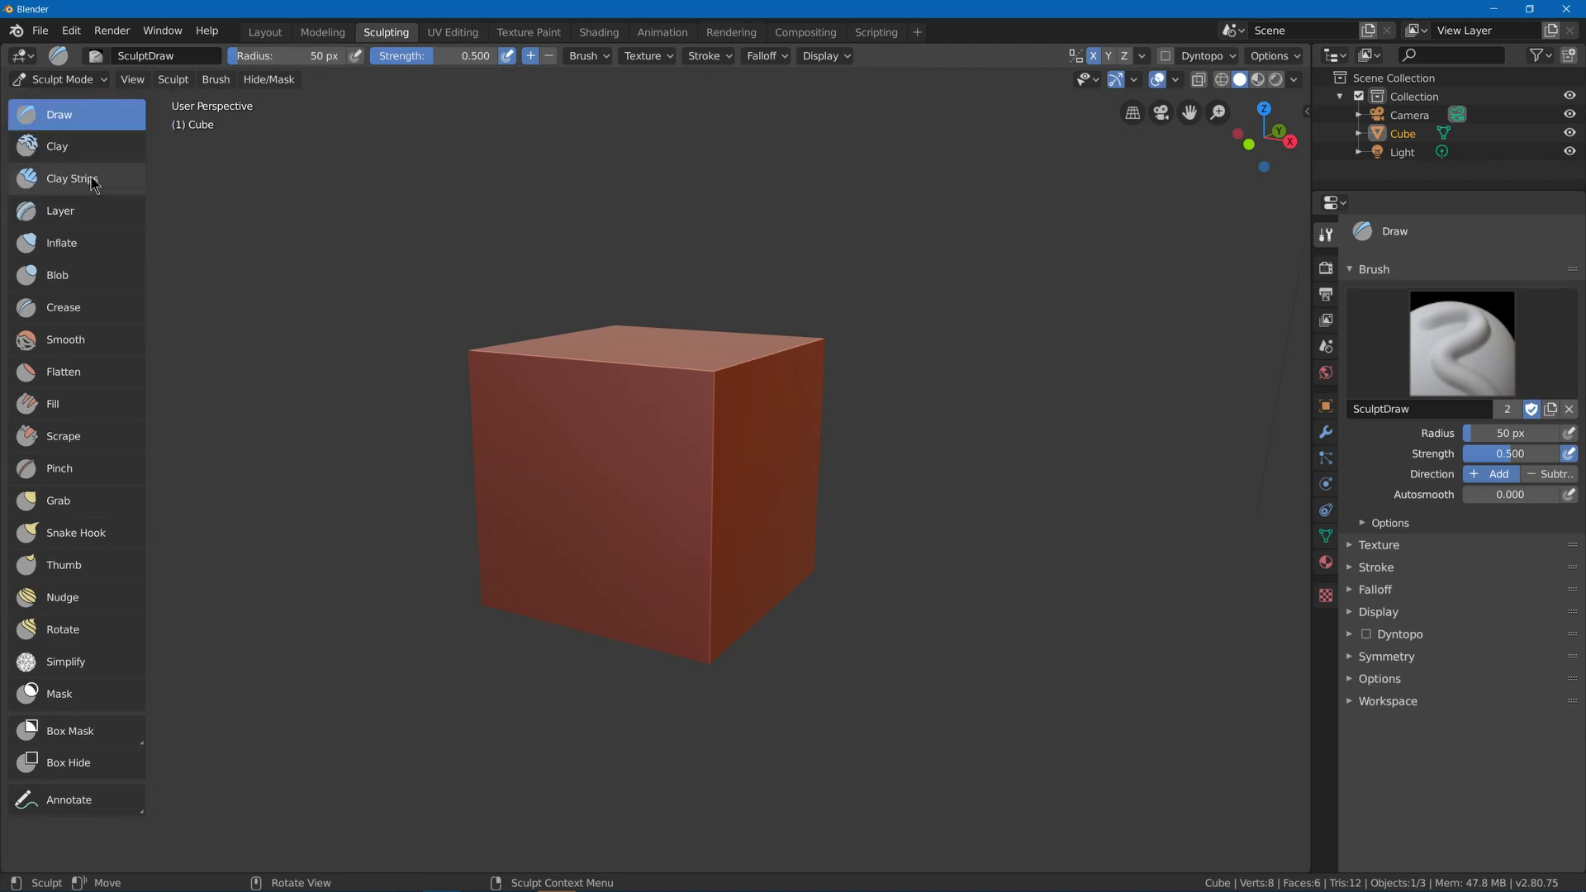
right_click(80, 244)
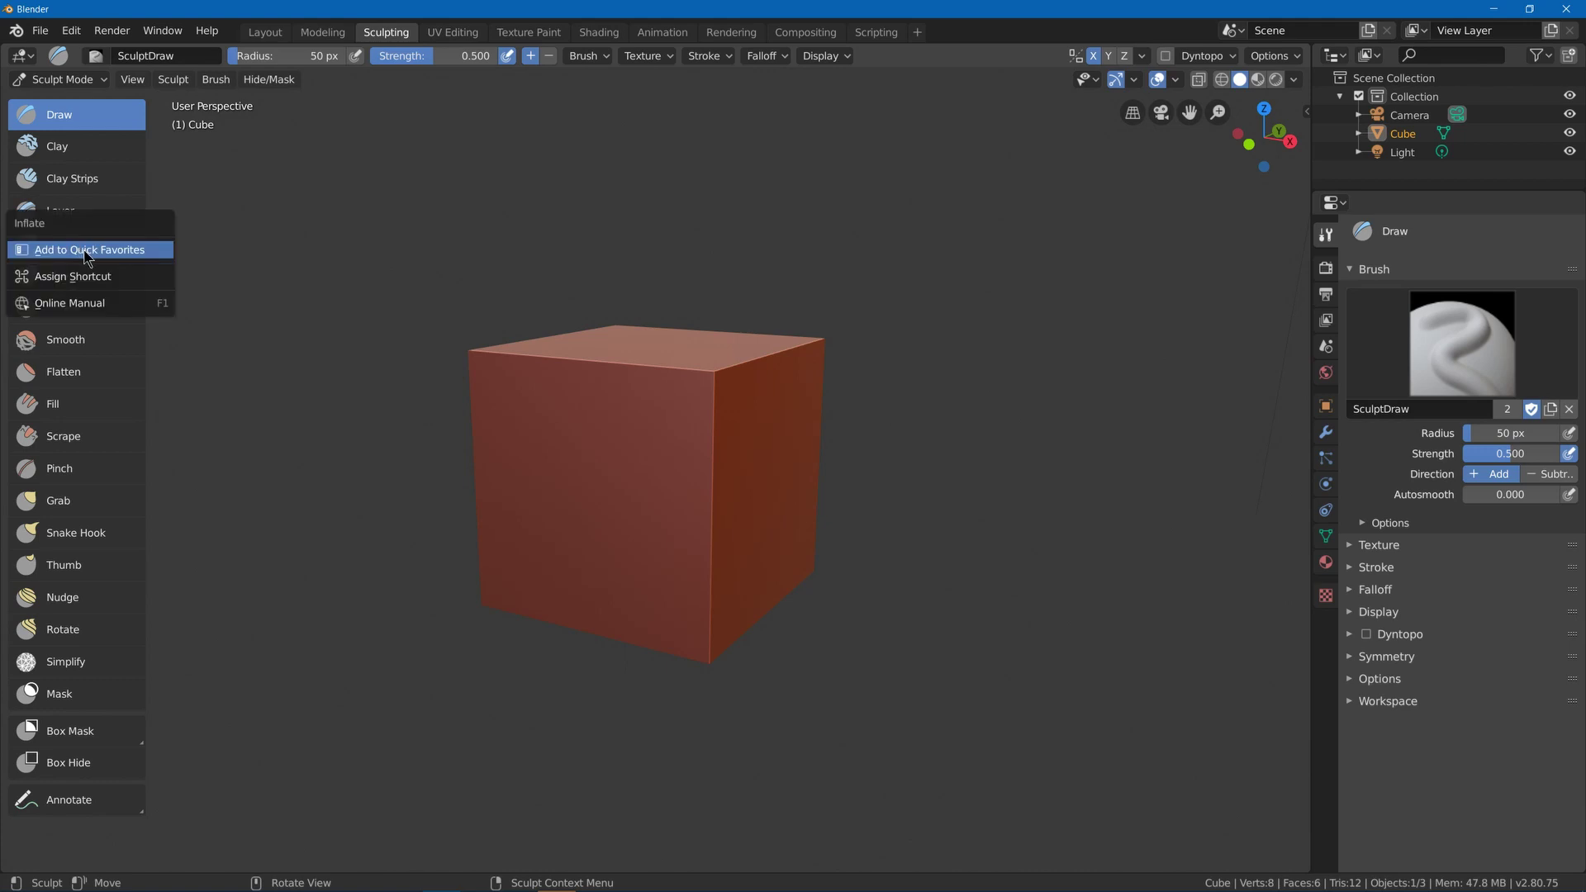
left_click(86, 252)
- Add the Crease, Scrape, Pinch and Snake Hook brushes to Quick Favorites
right_click(90, 312)
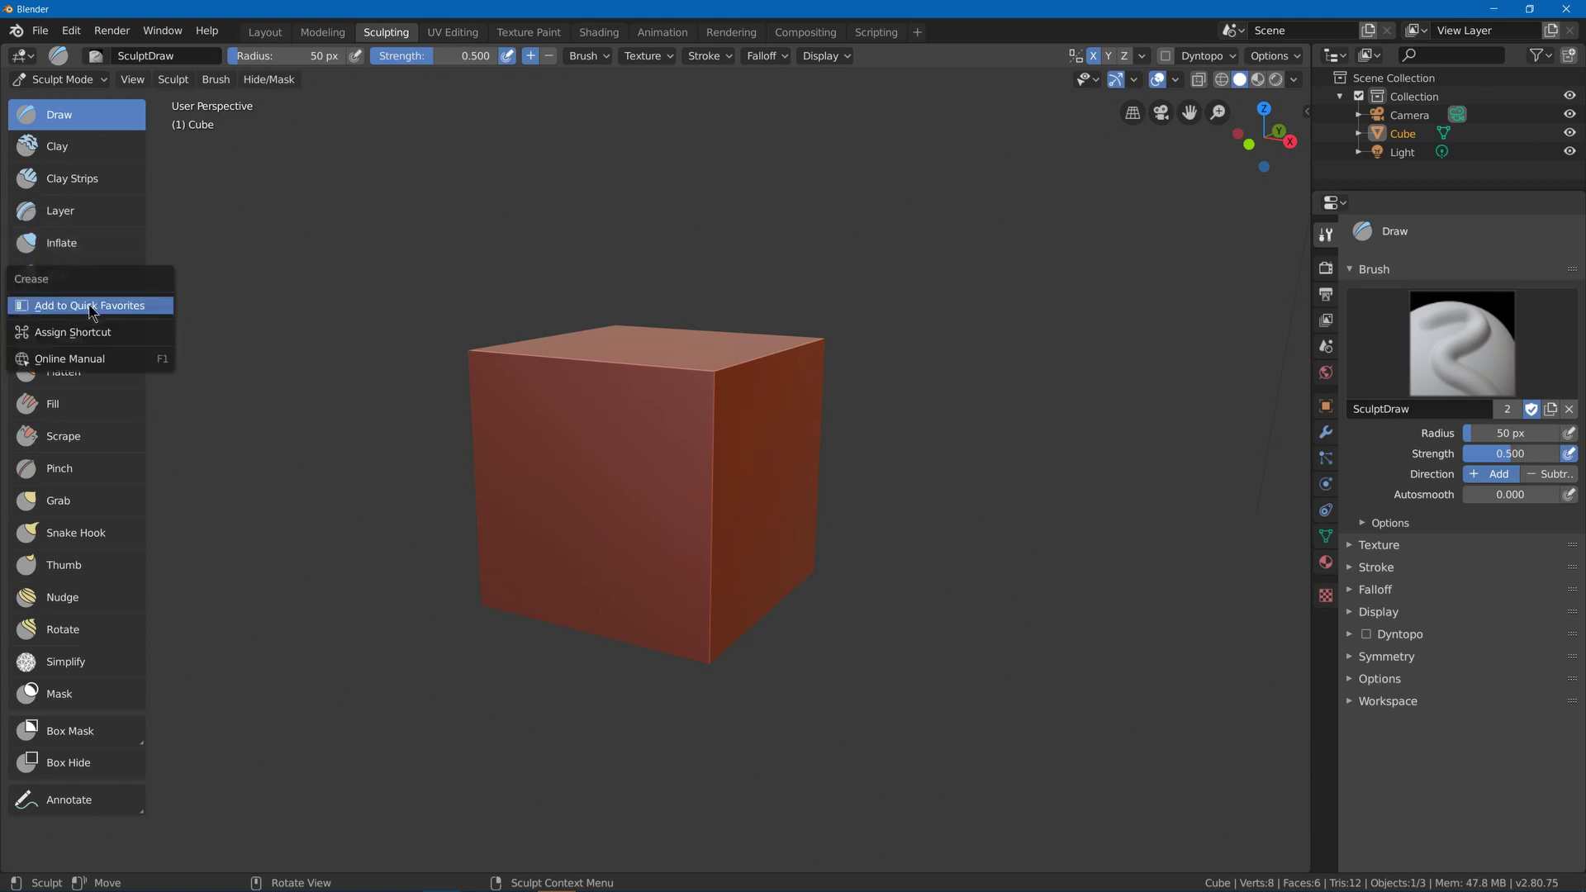
left_click(90, 312)
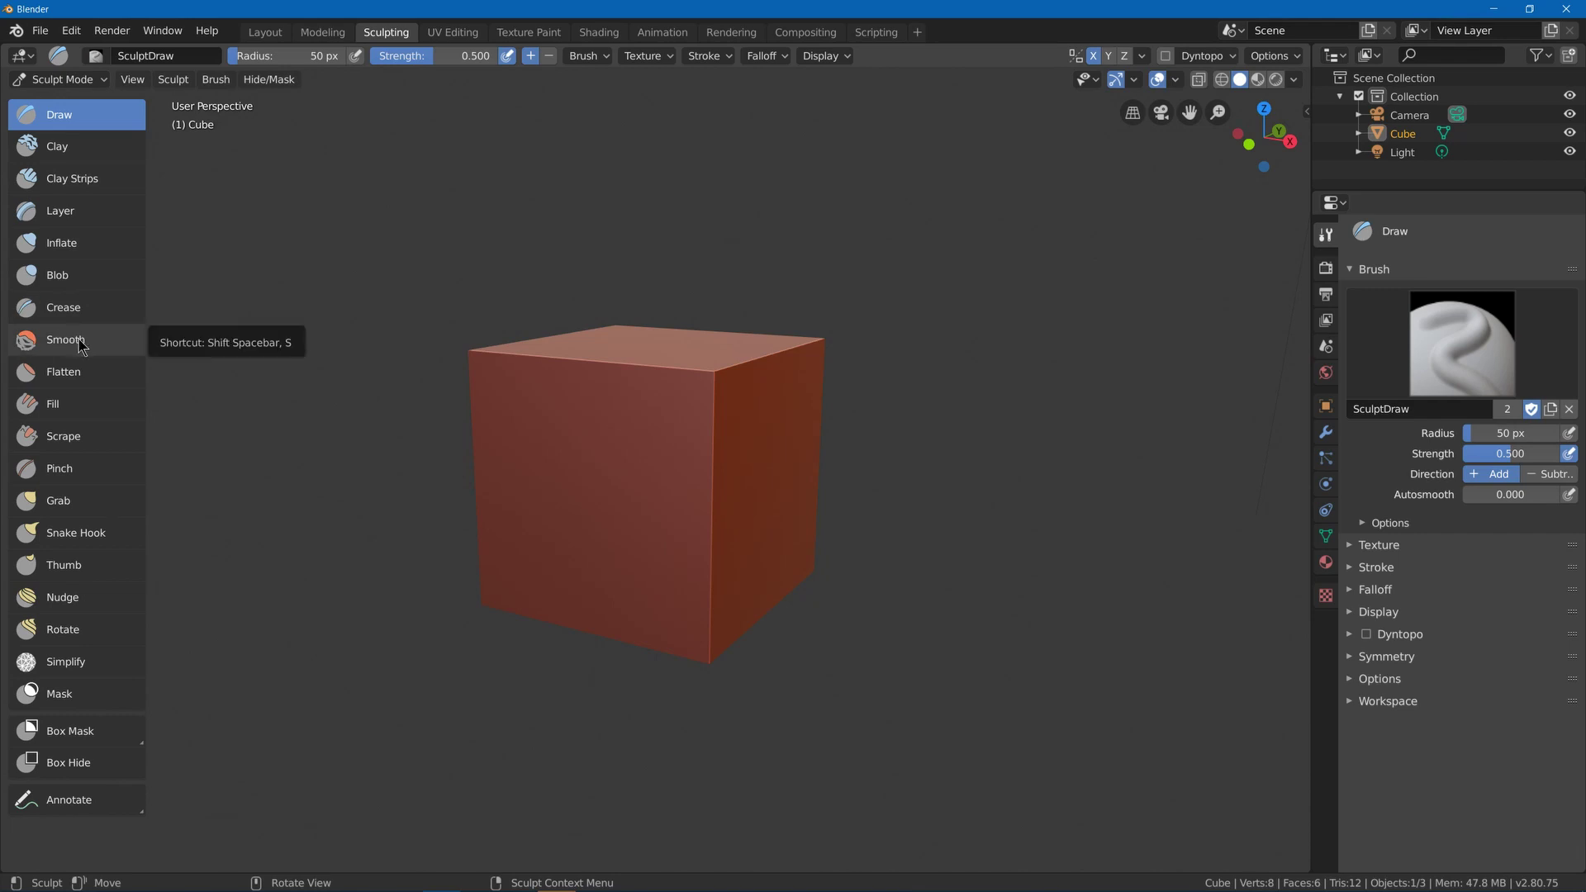
right_click(74, 436)
left_click(74, 434)
right_click(78, 475)
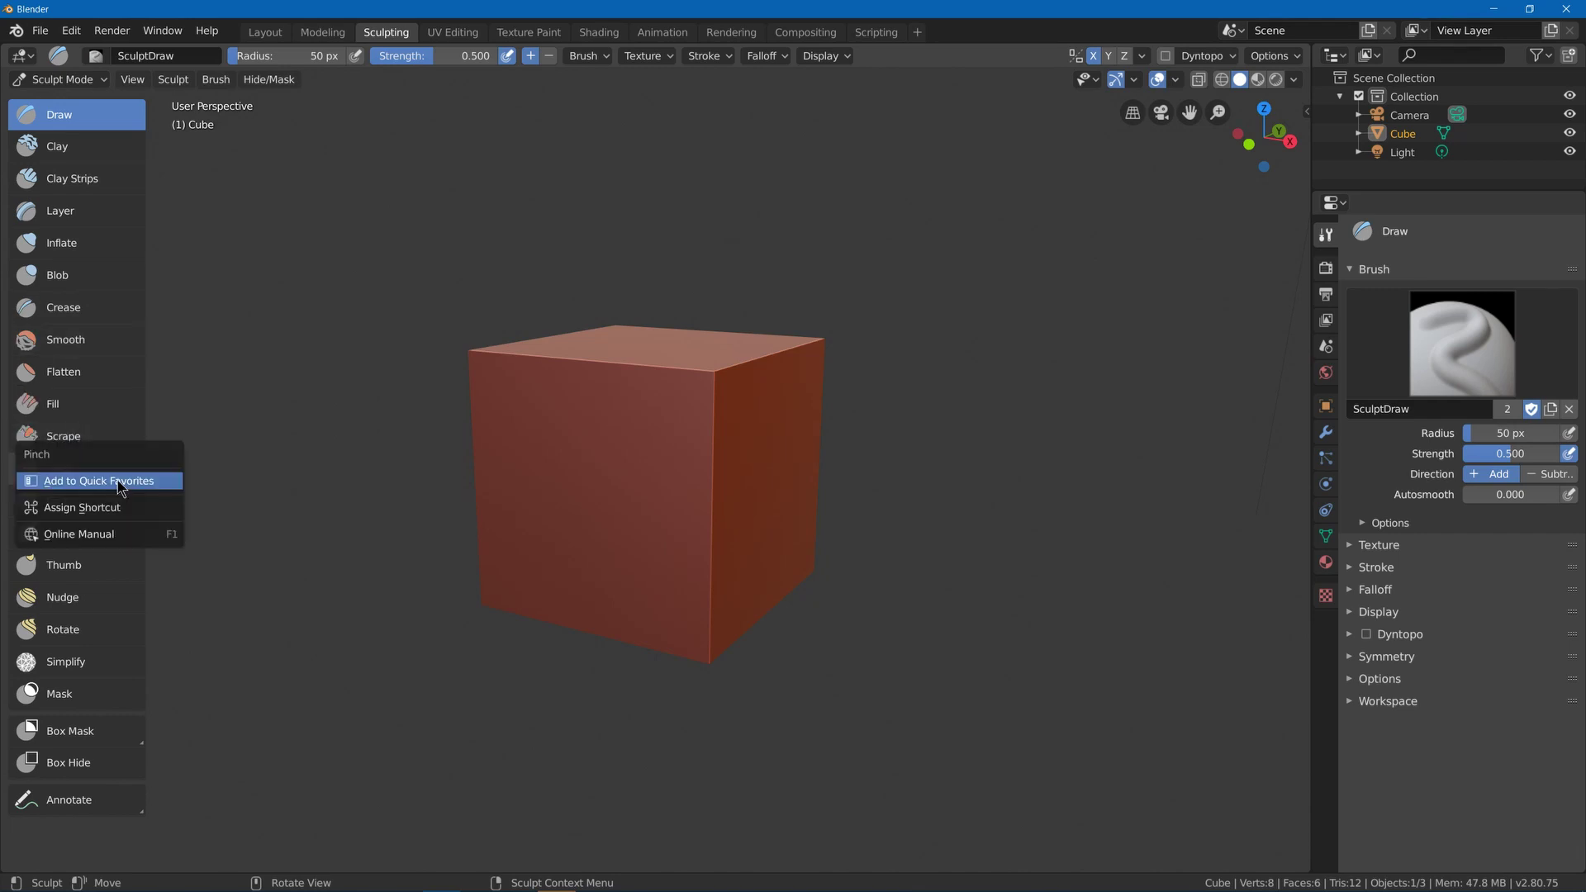
left_click(120, 486)
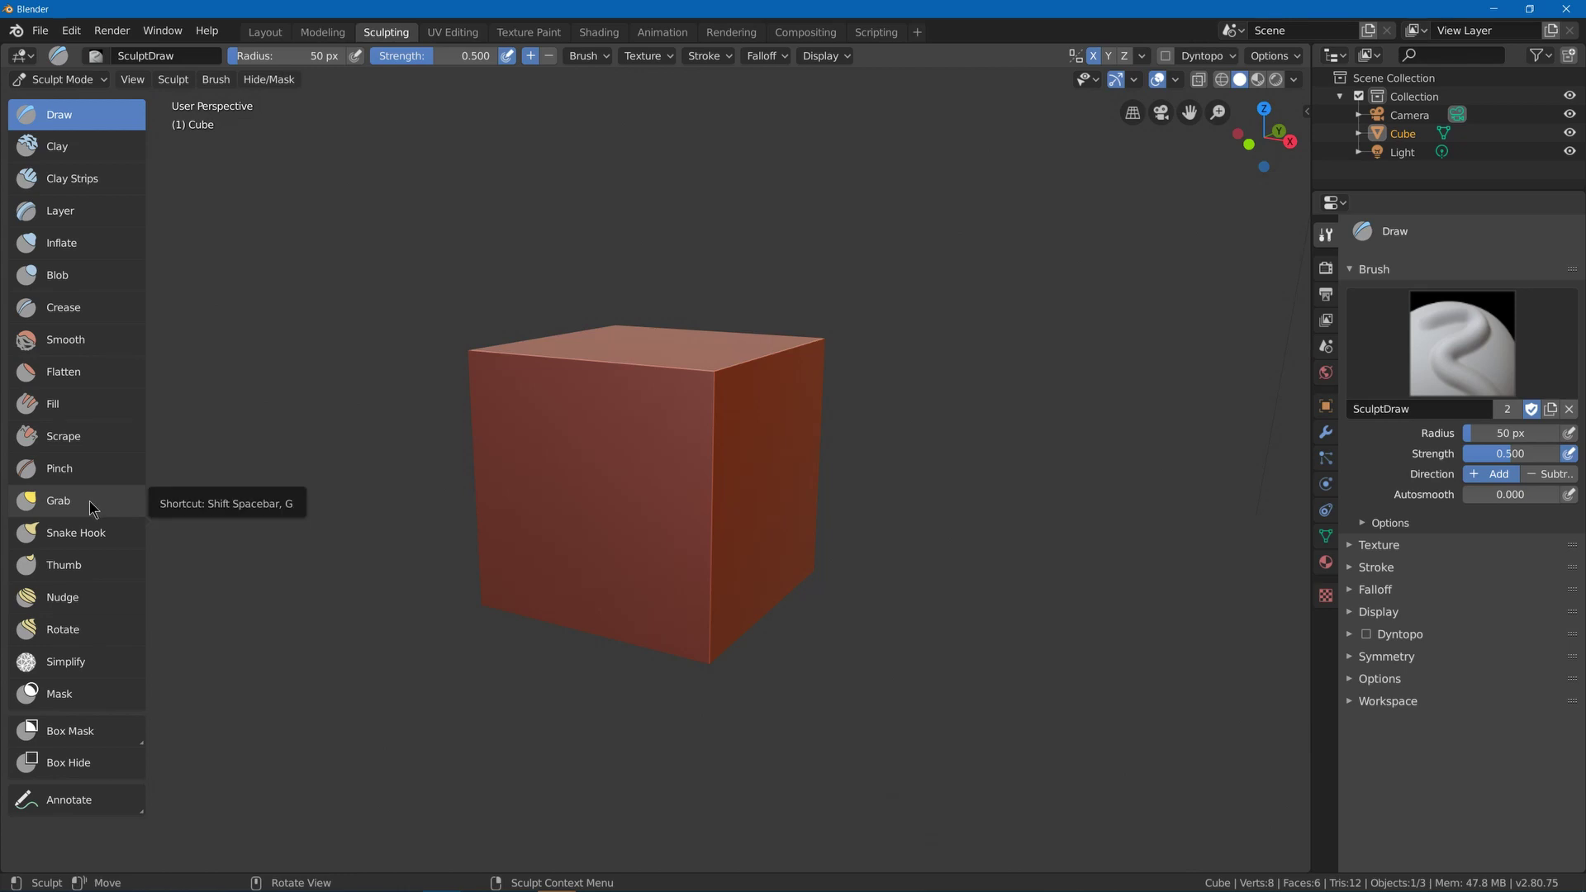
right_click(93, 532)
left_click(93, 538)
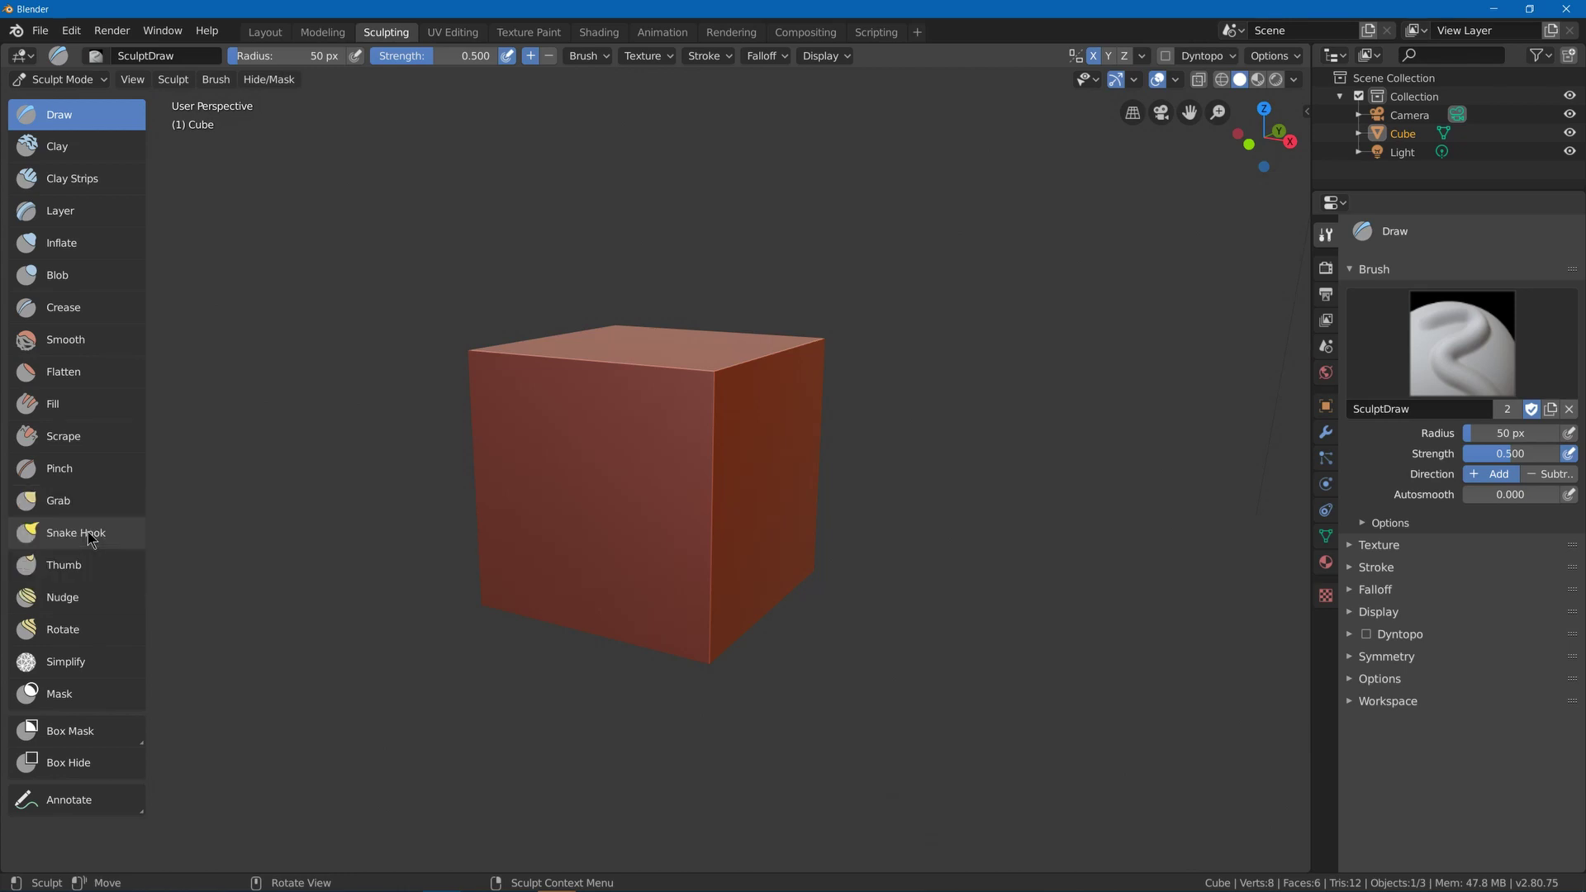
- Add the Mask, Box Mask and Box Hide tools to Quick Favorites
right_click(91, 682)
key("Escape")
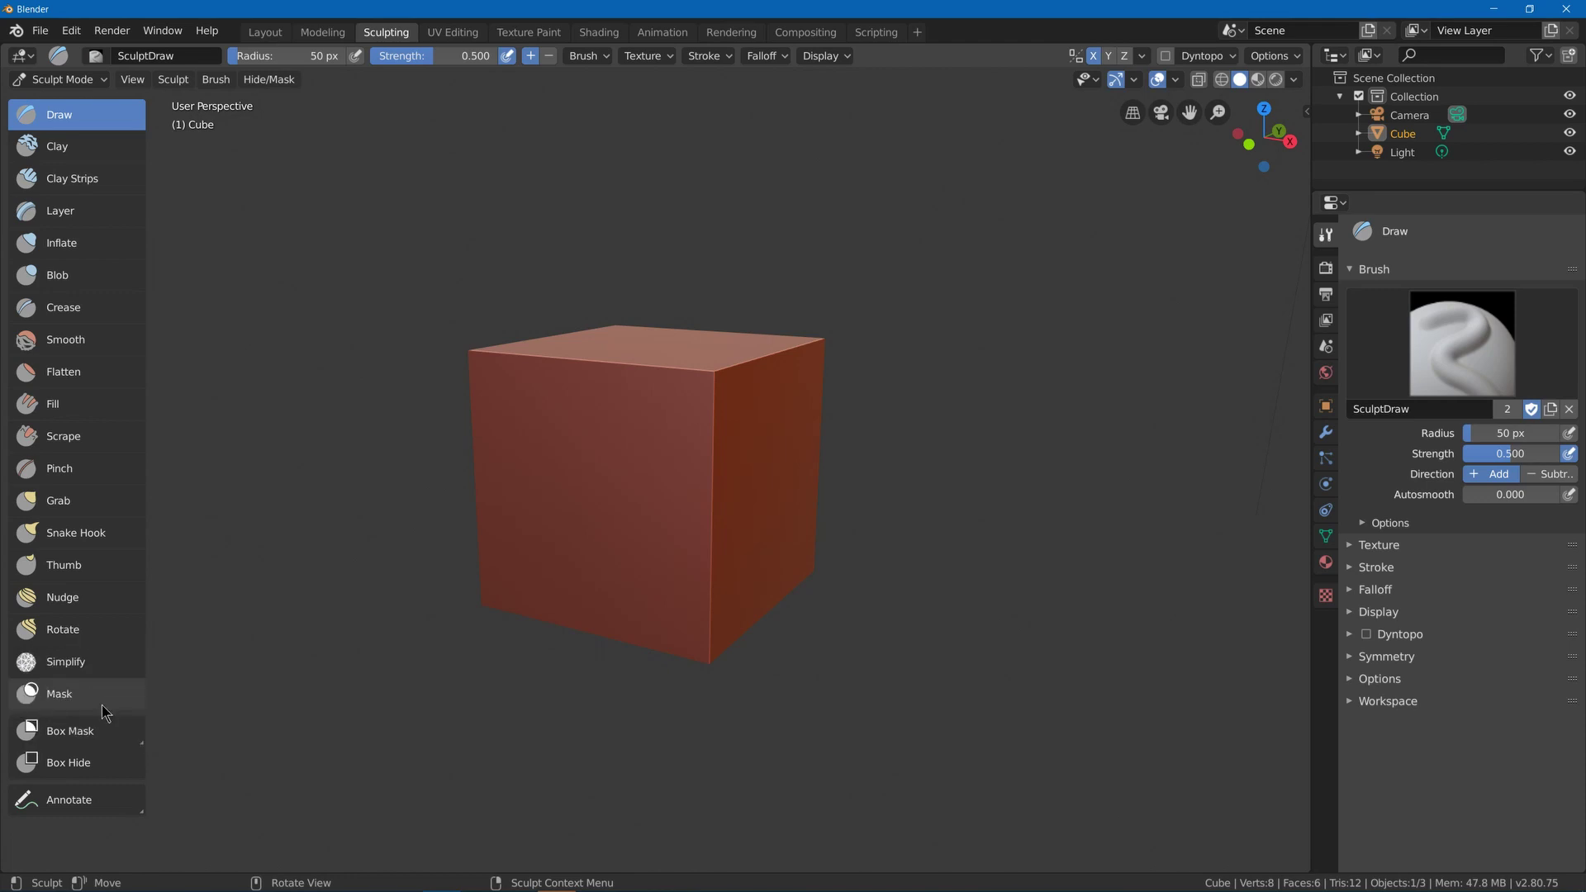
right_click(96, 737)
key("Escape")
right_click(96, 759)
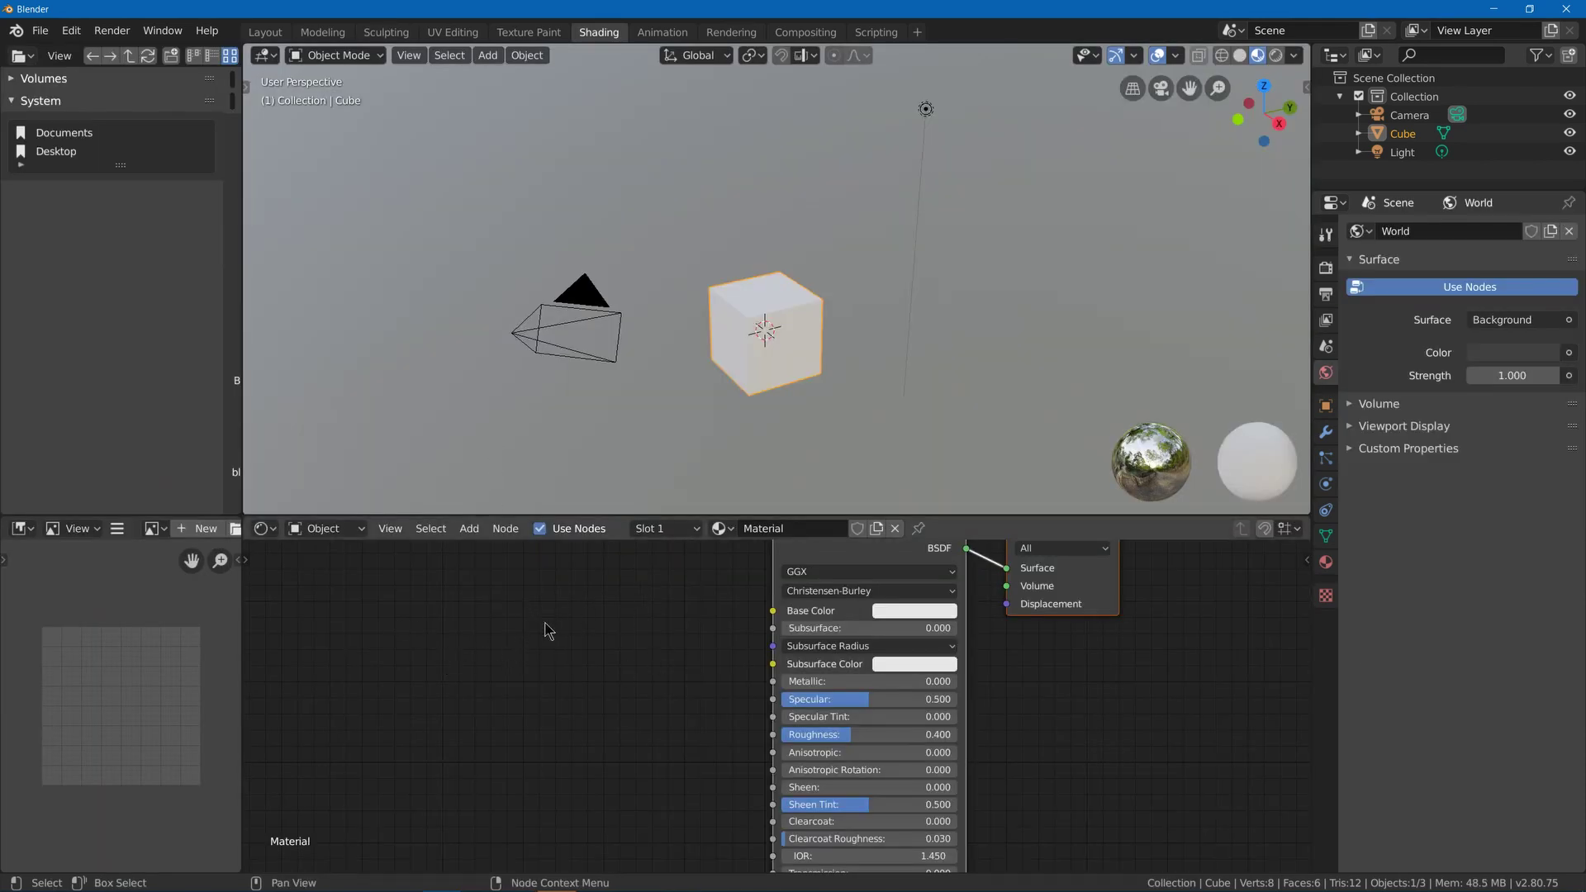
- From the Shift+A node list, add Noise Texture and Ambient Occlusion to Quick Favorites
key("shift+a")
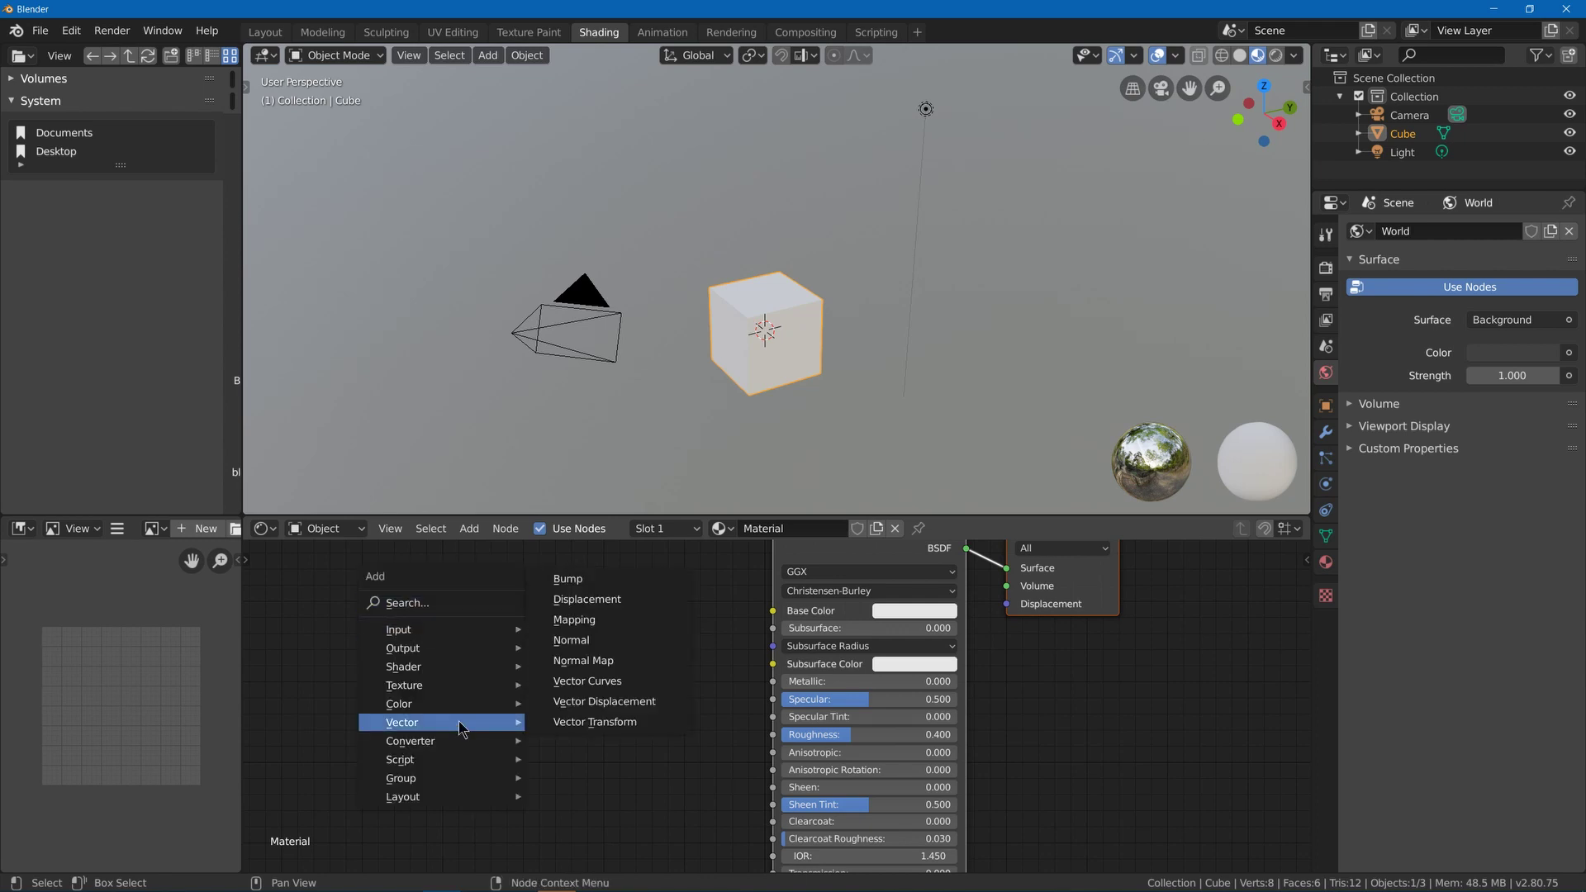
mouse_move(460, 690)
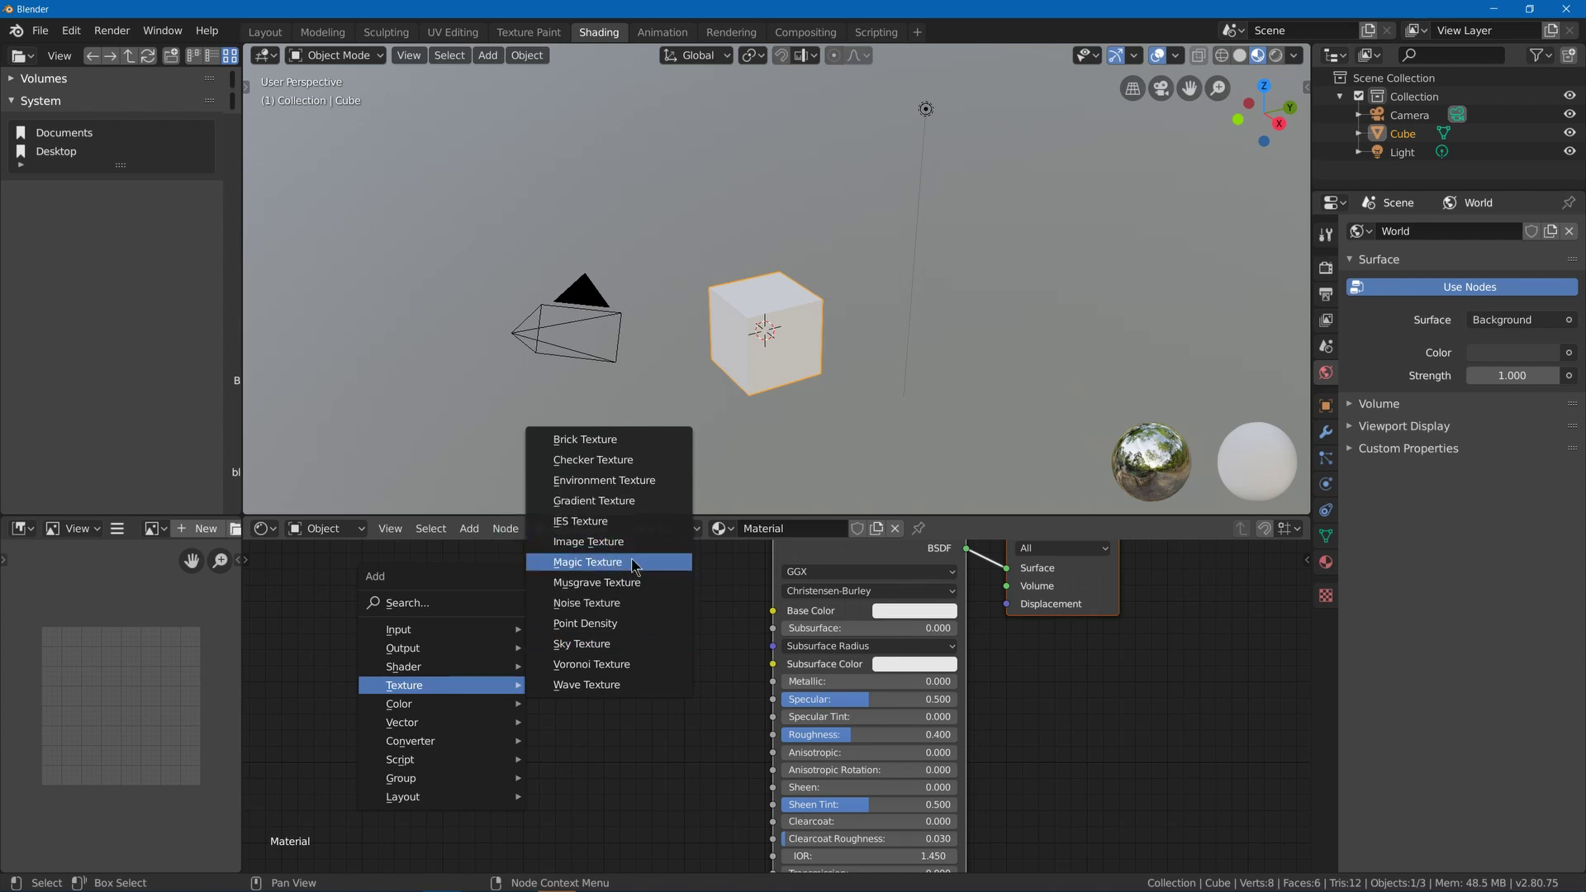
right_click(559, 657)
key("Escape")
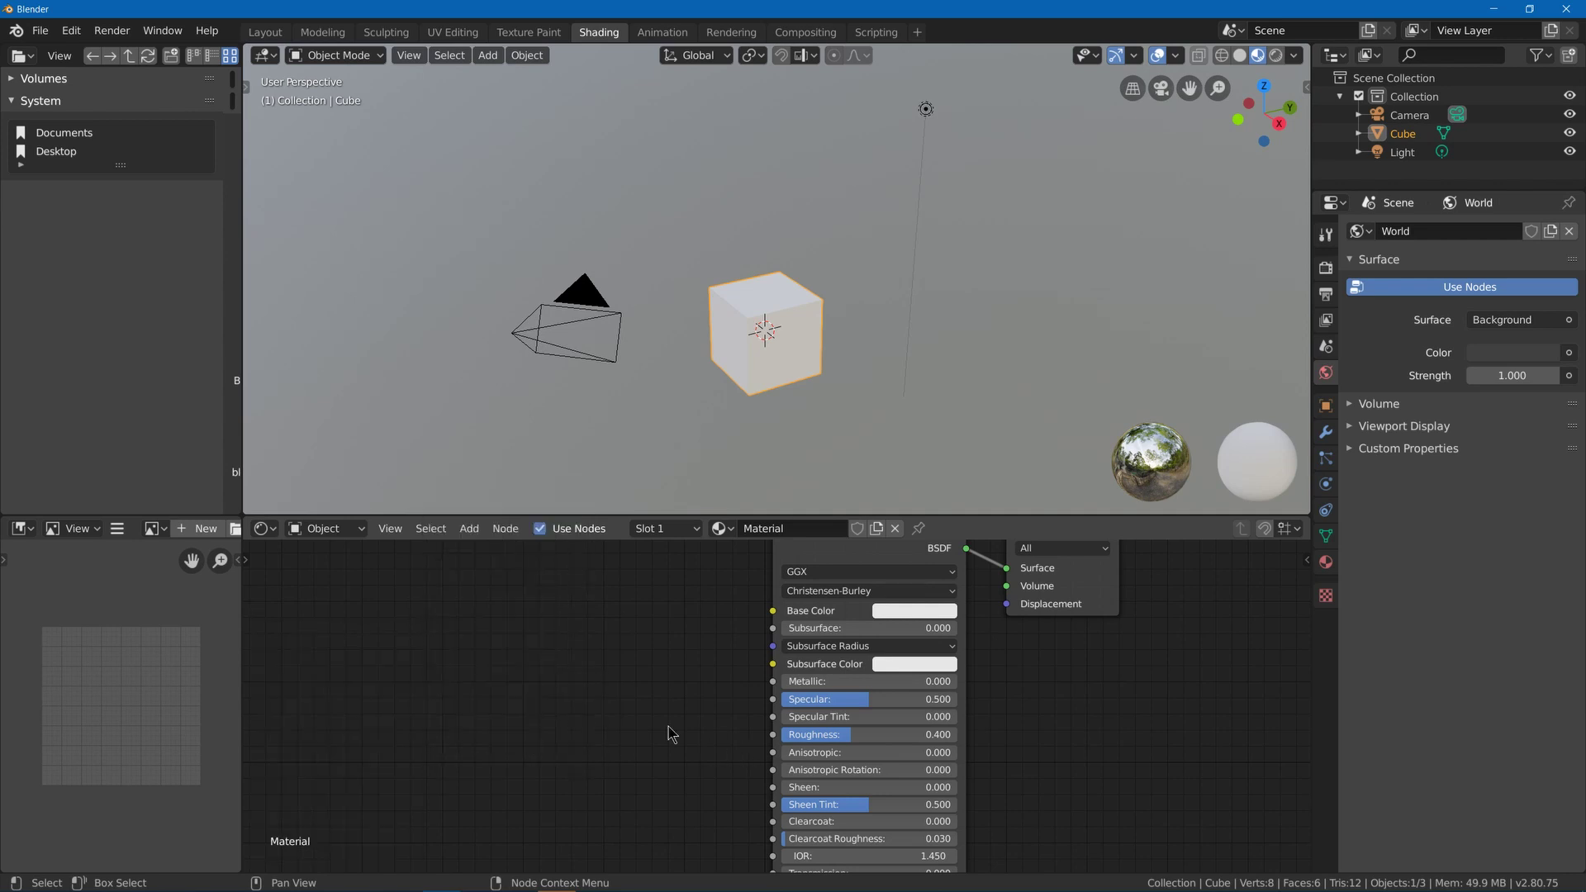
key("shift+a")
mouse_move(424, 596)
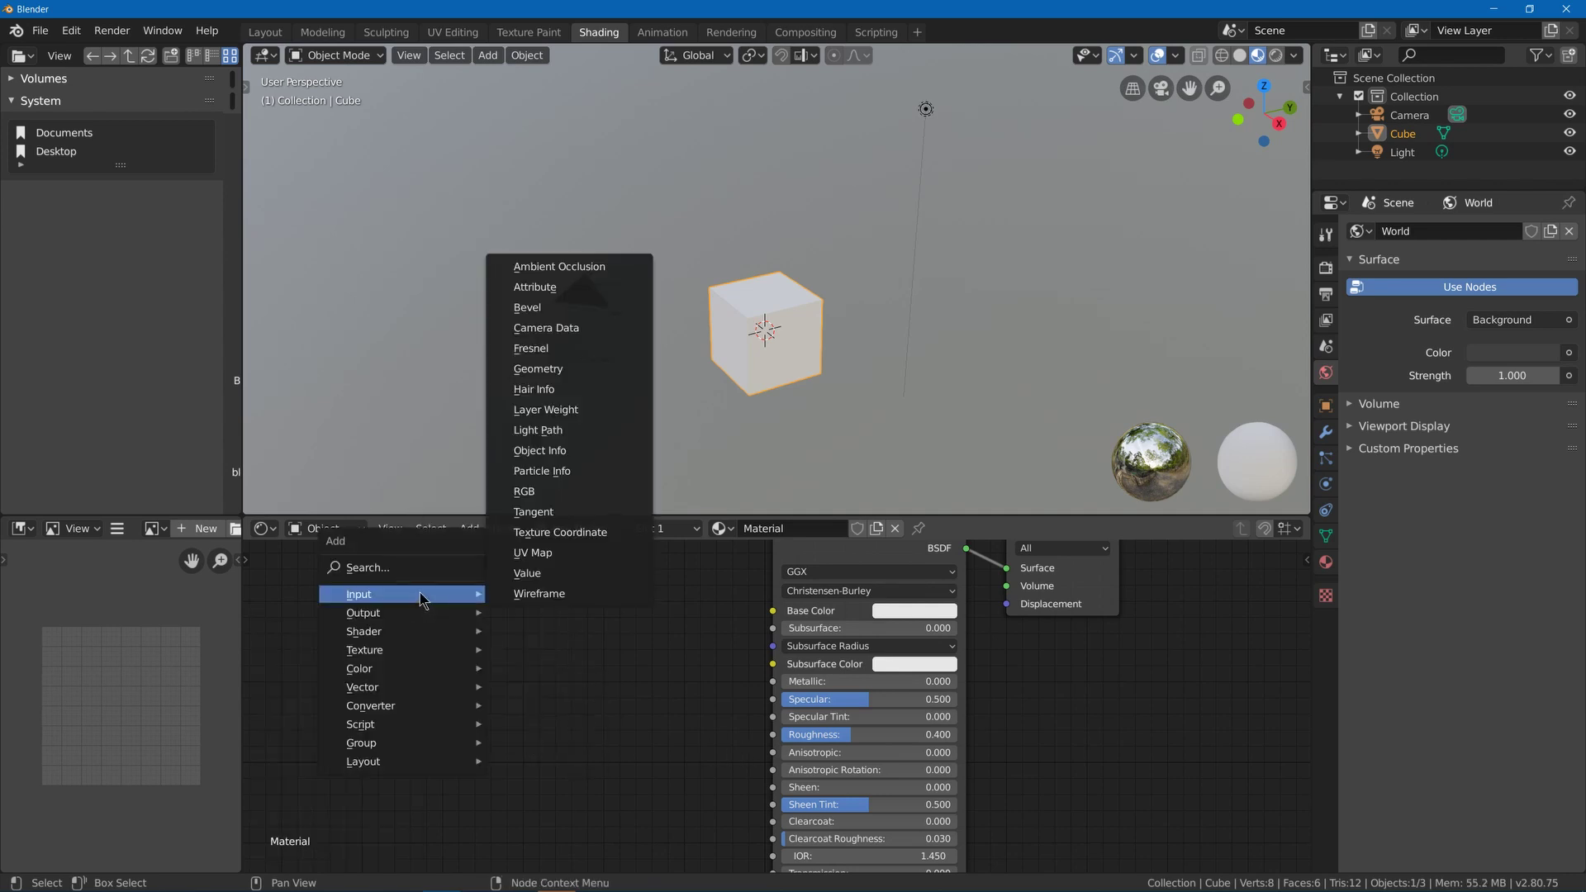
right_click(547, 271)
key("Escape")
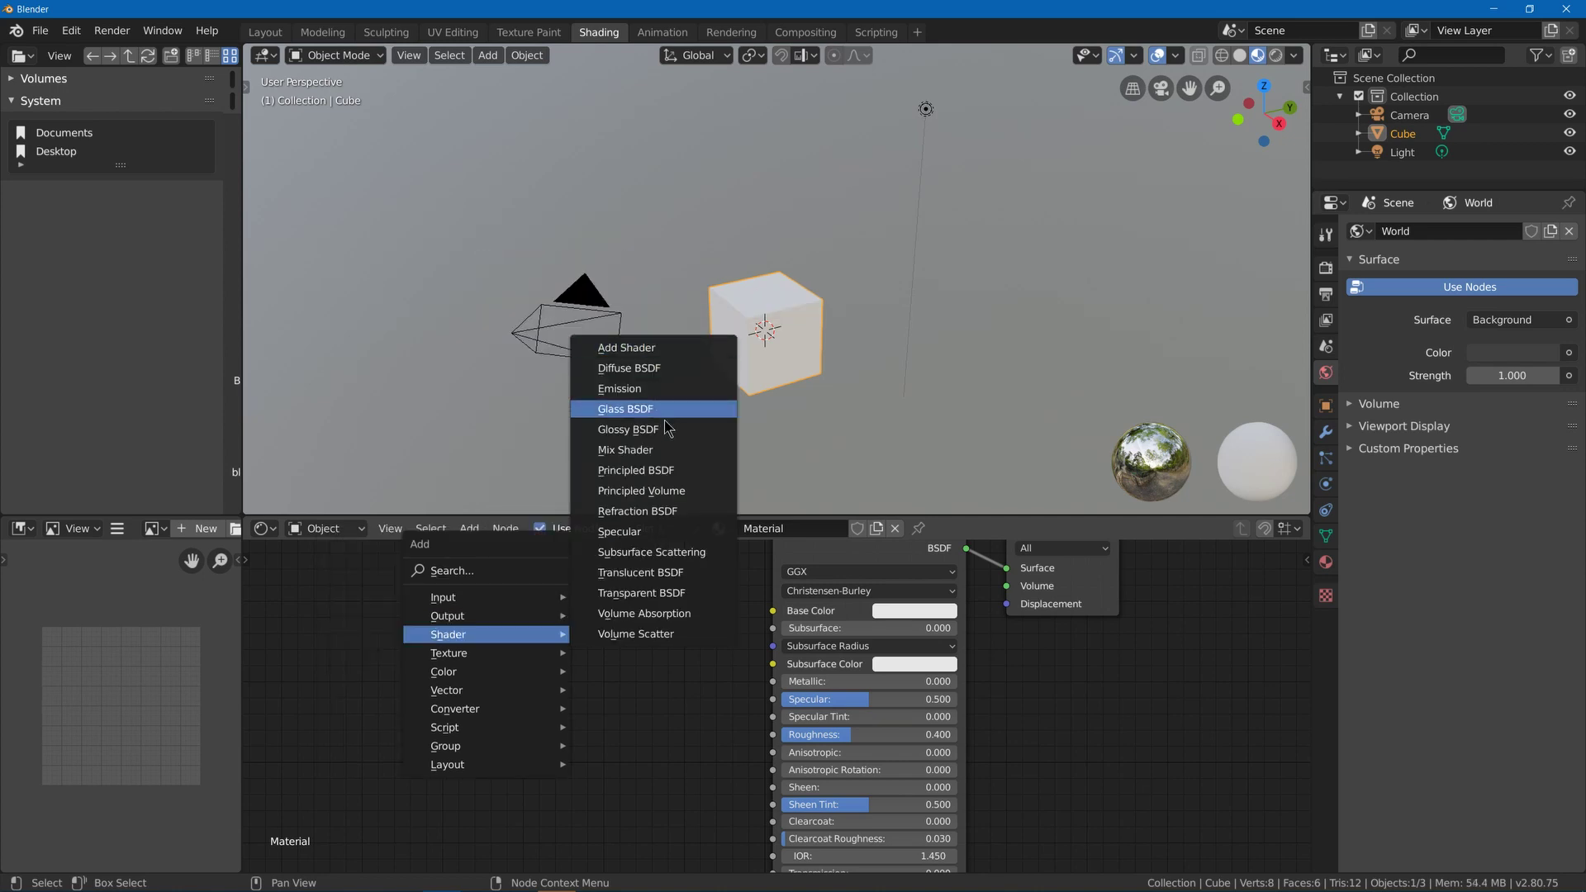
- Add the Mix Shader, Principled Volume and MixRGB nodes to Quick Favorites
right_click(666, 451)
key("Escape")
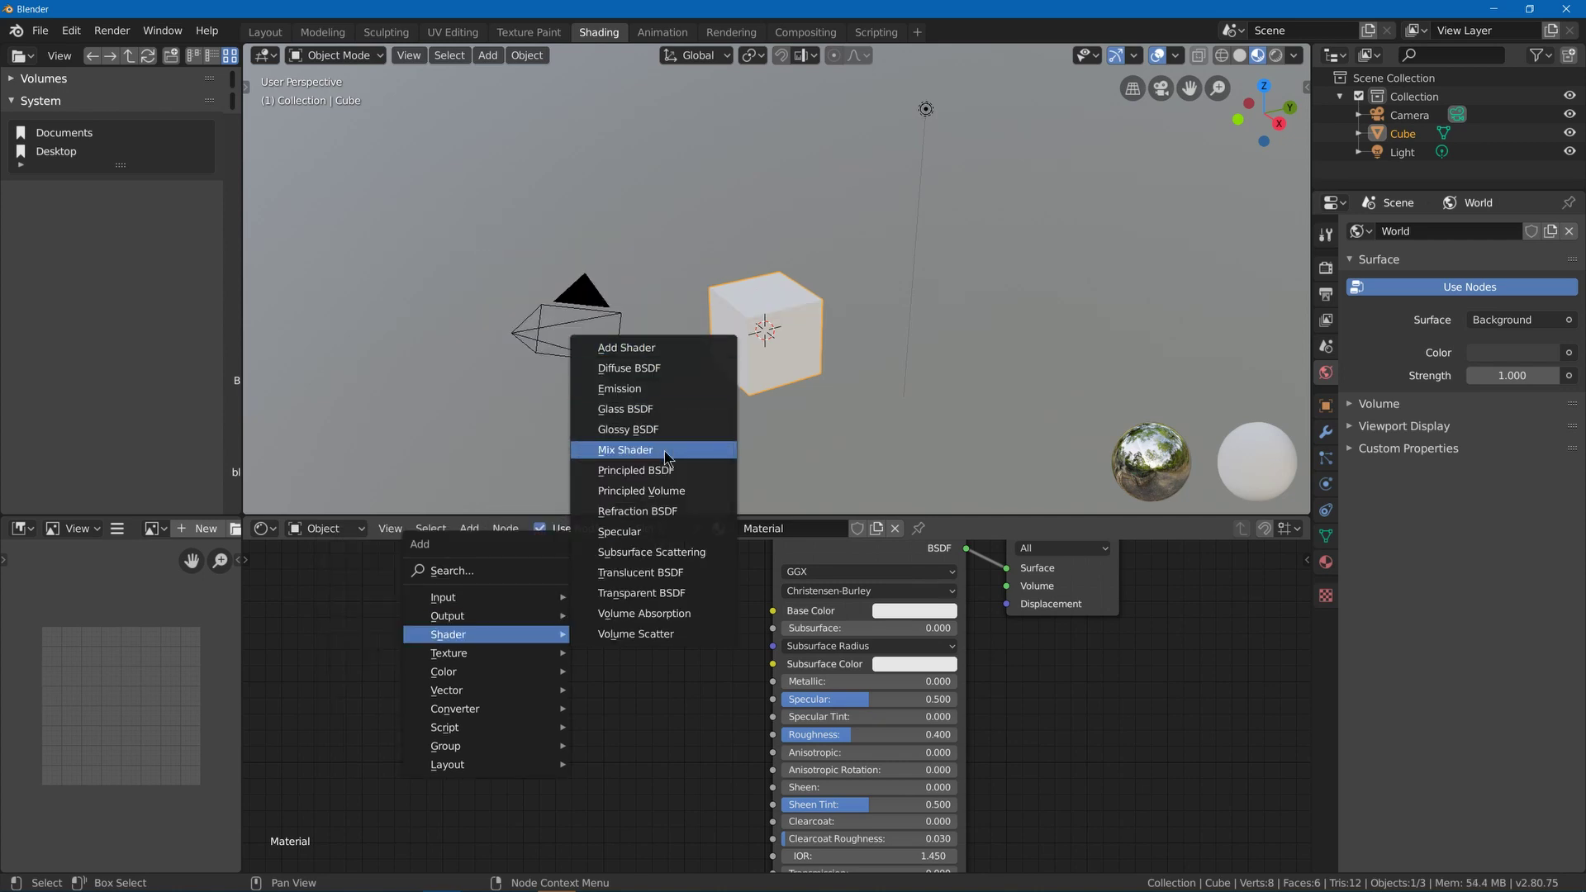
right_click(660, 491)
key("Escape")
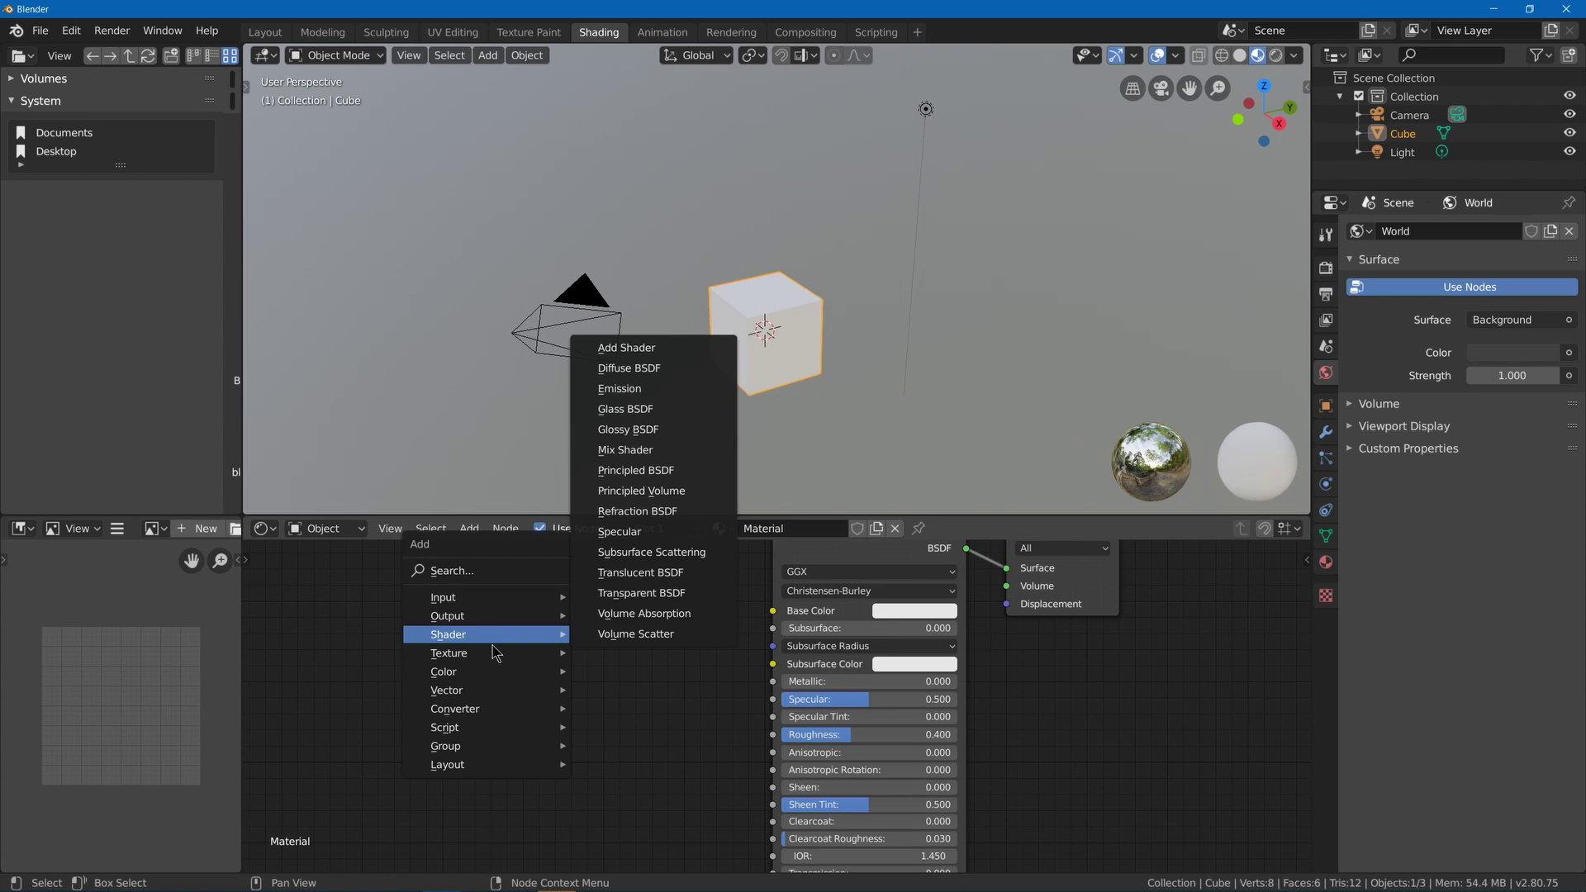
right_click(641, 773)
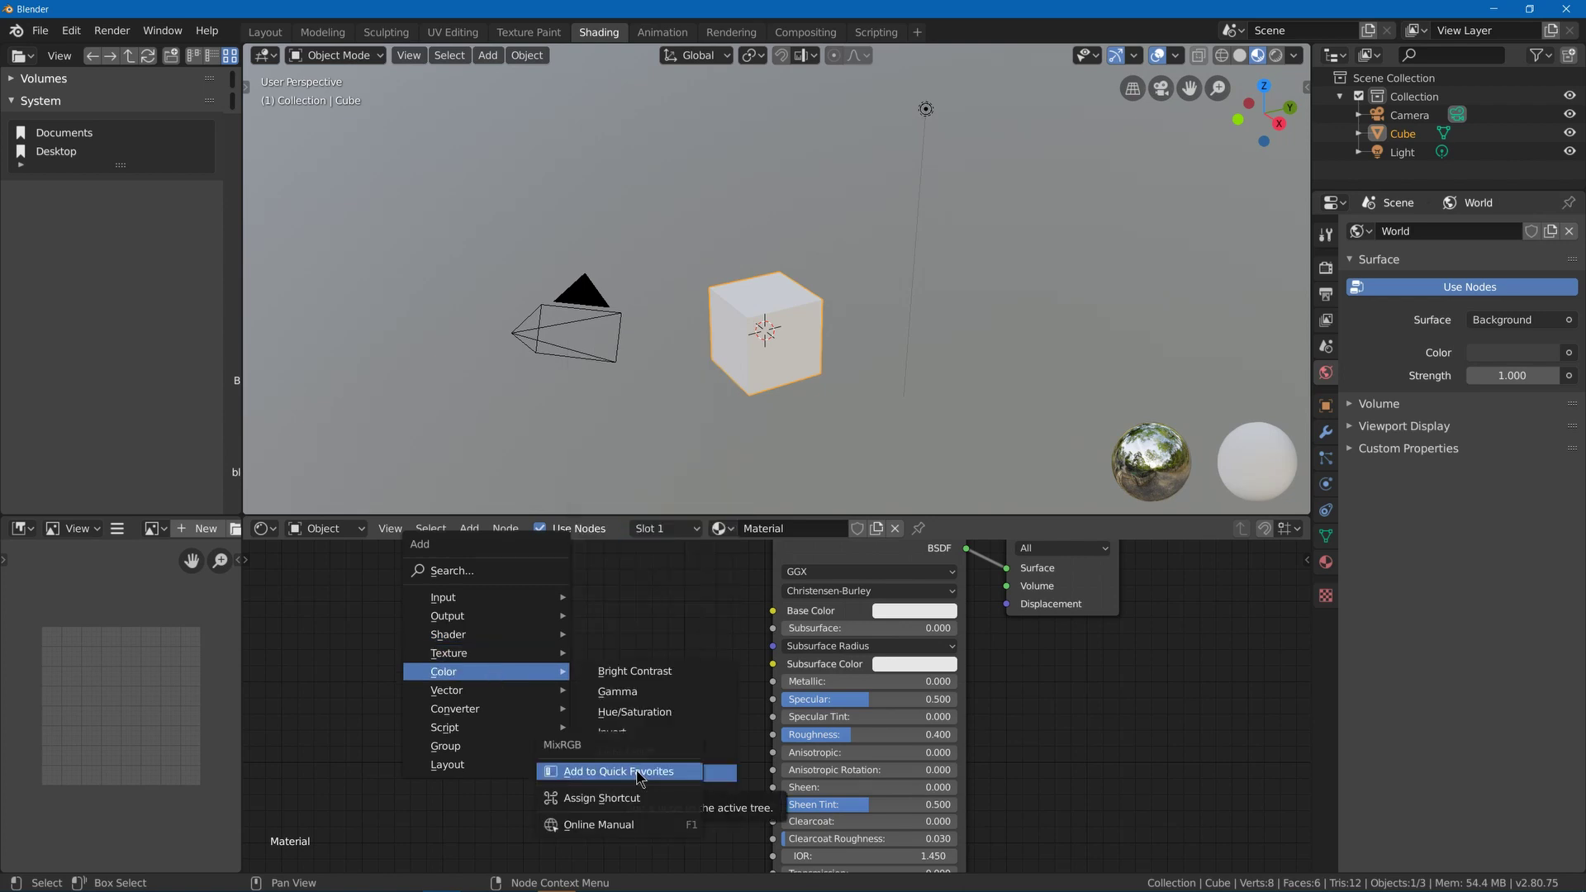
key("Escape")
- Add the Normal Map, Bump and ColorRamp nodes to Quick Favorites
mouse_move(546, 691)
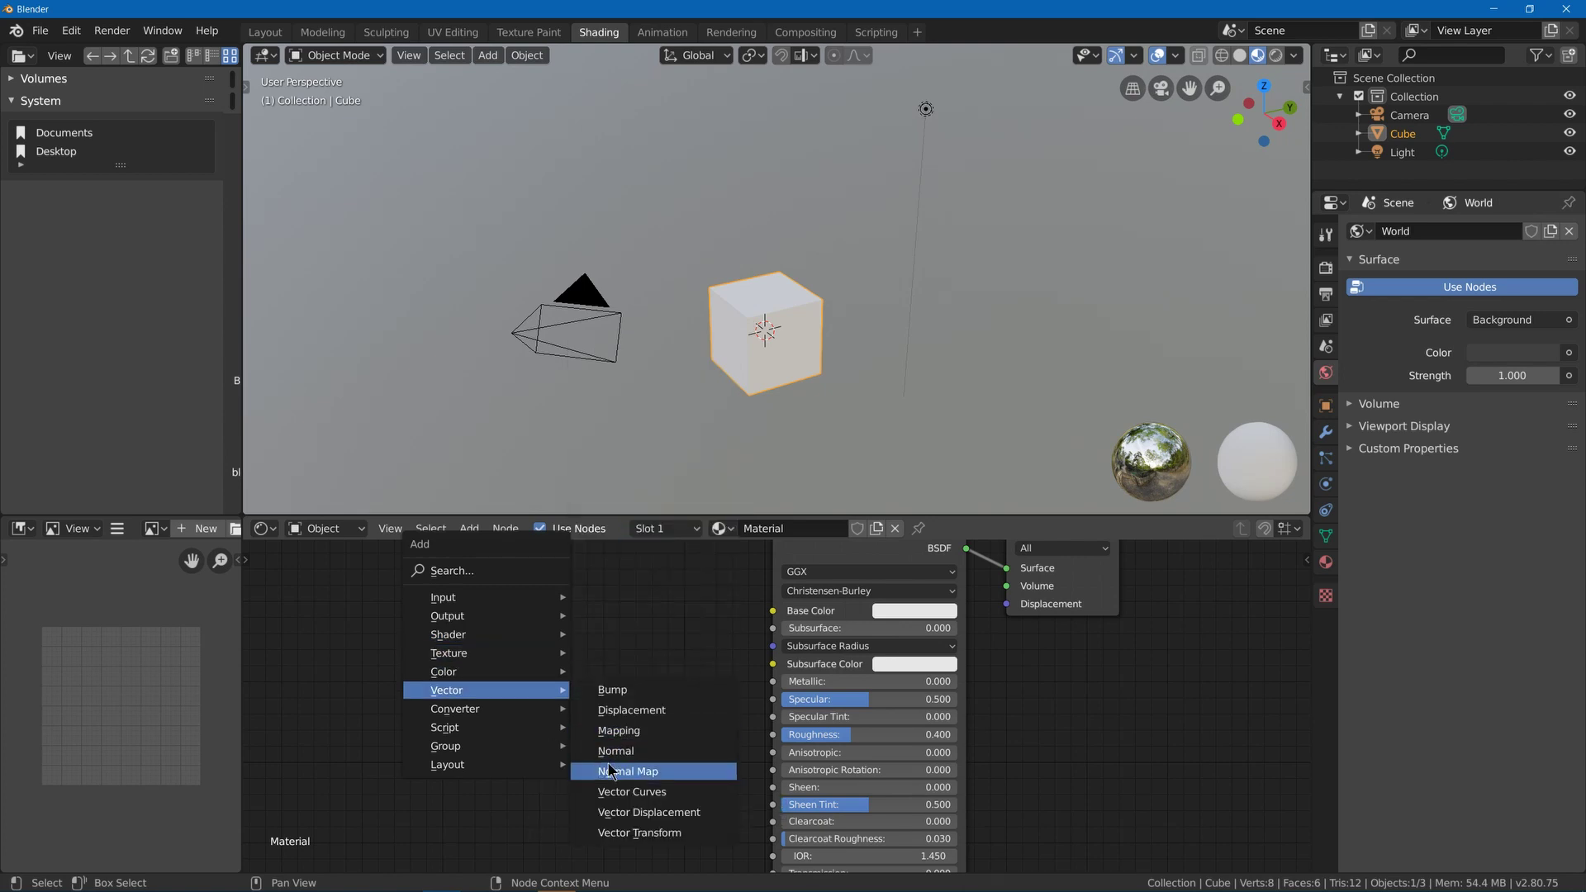
right_click(613, 773)
right_click(655, 693)
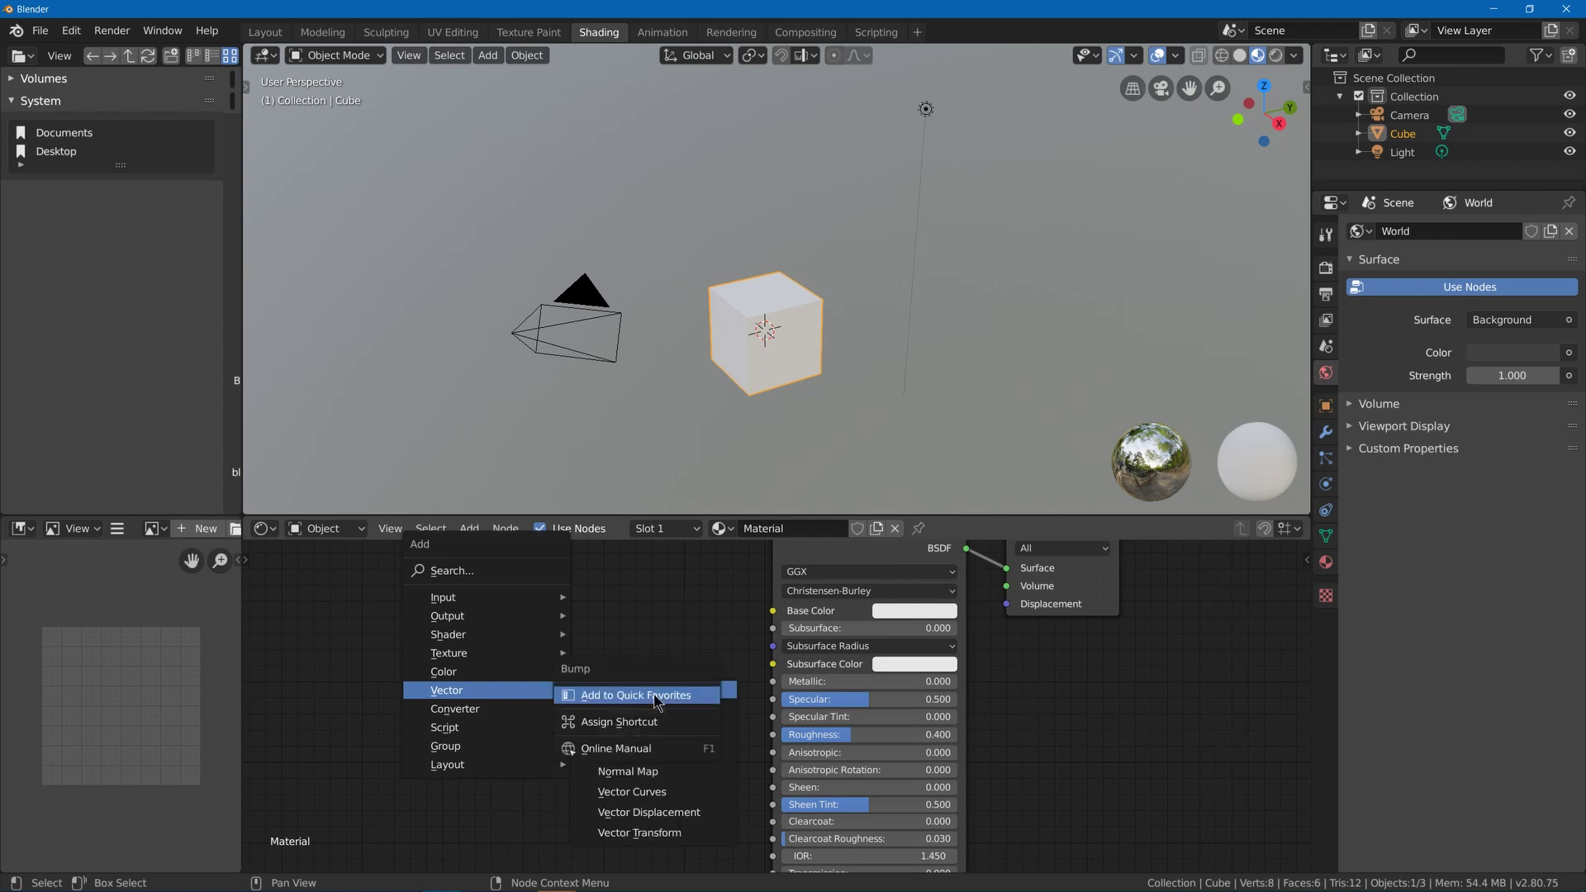
key("Escape")
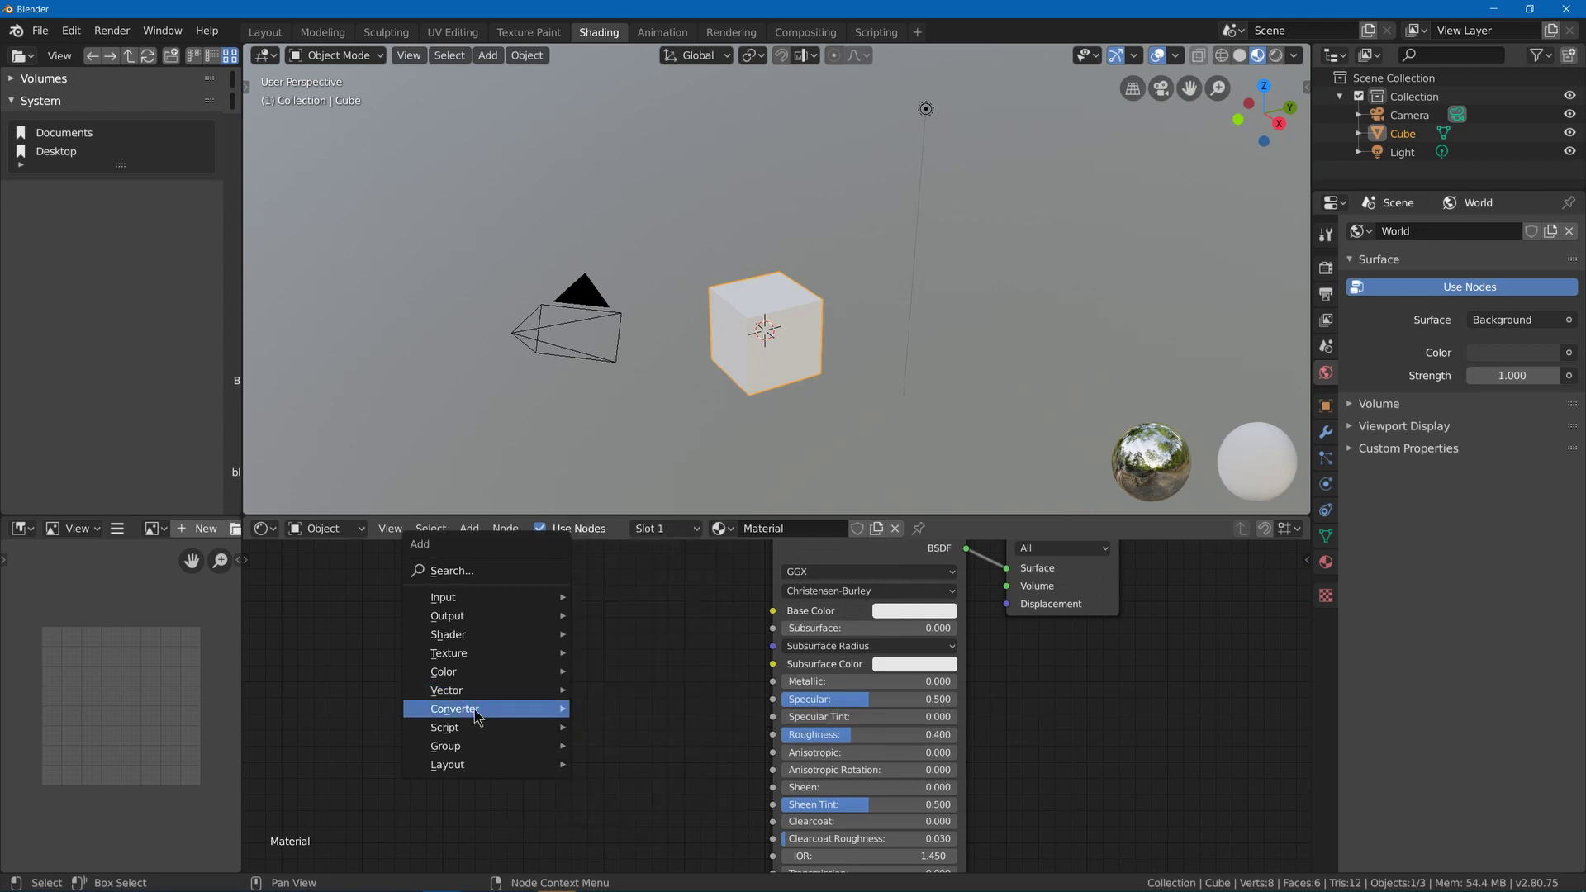
right_click(616, 493)
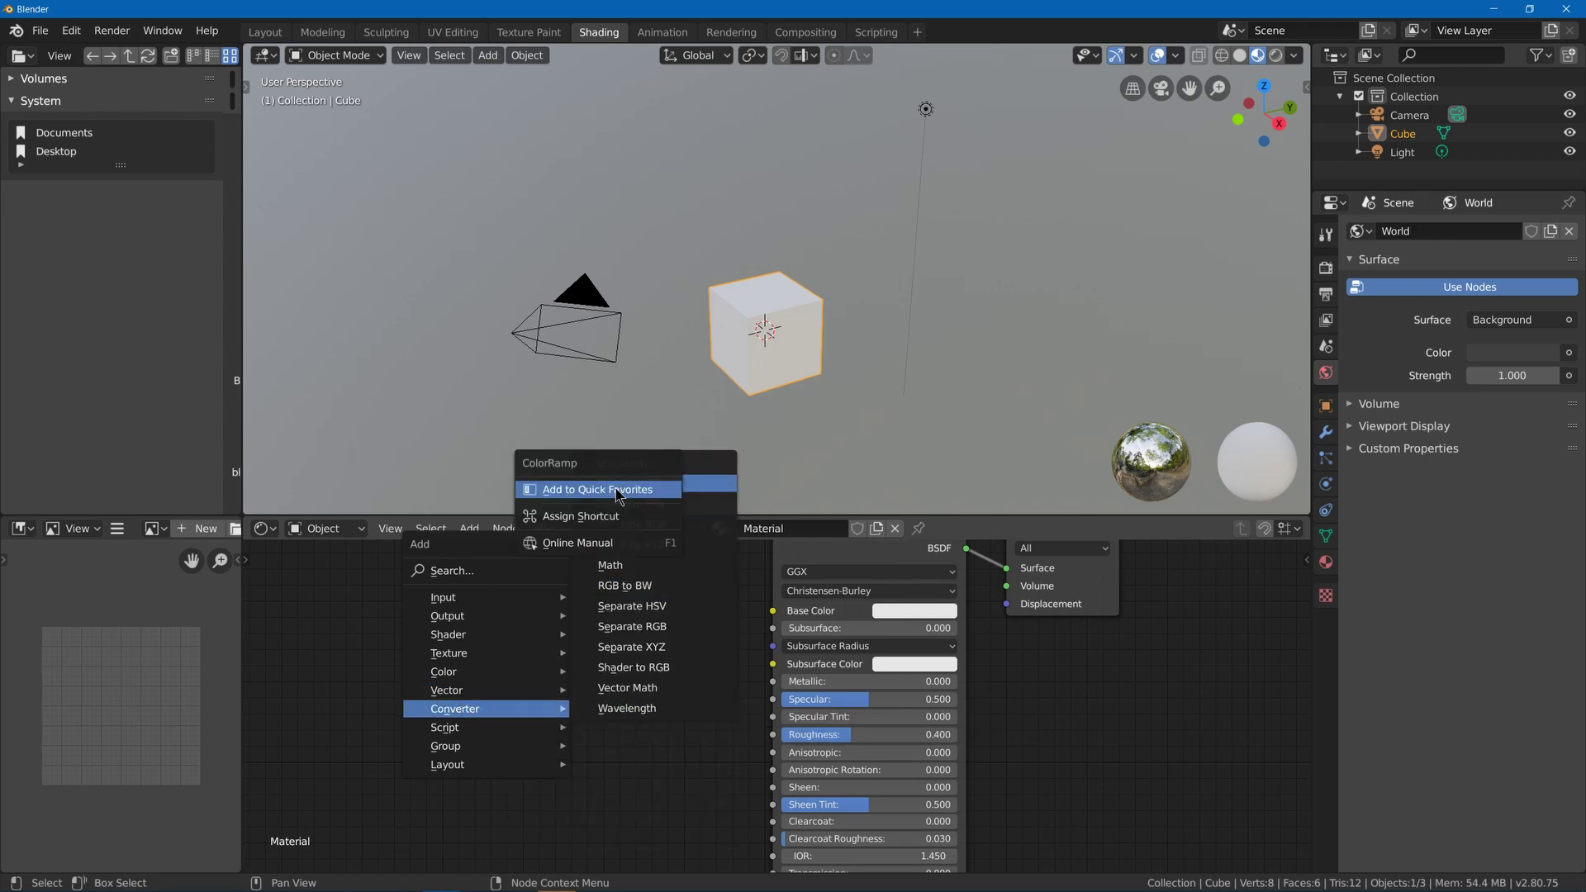
key("Escape")
key("Escape")
key("shift+a")
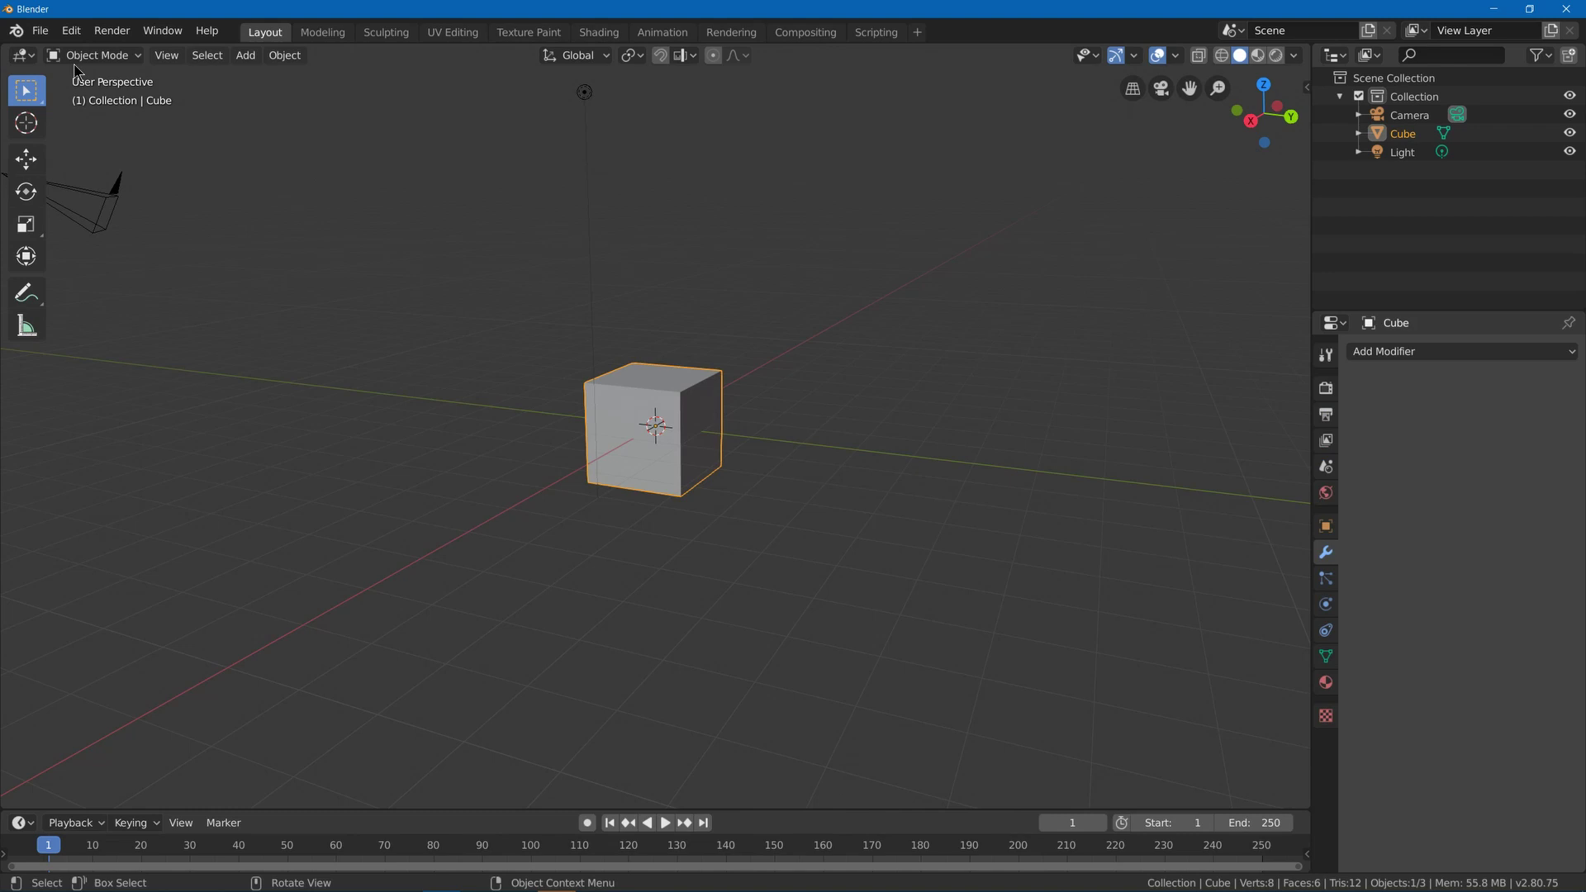
- Open Preferences from the Edit menu and enter 1.2 for the Interface Resolution Scale
left_click(71, 31)
left_click(128, 277)
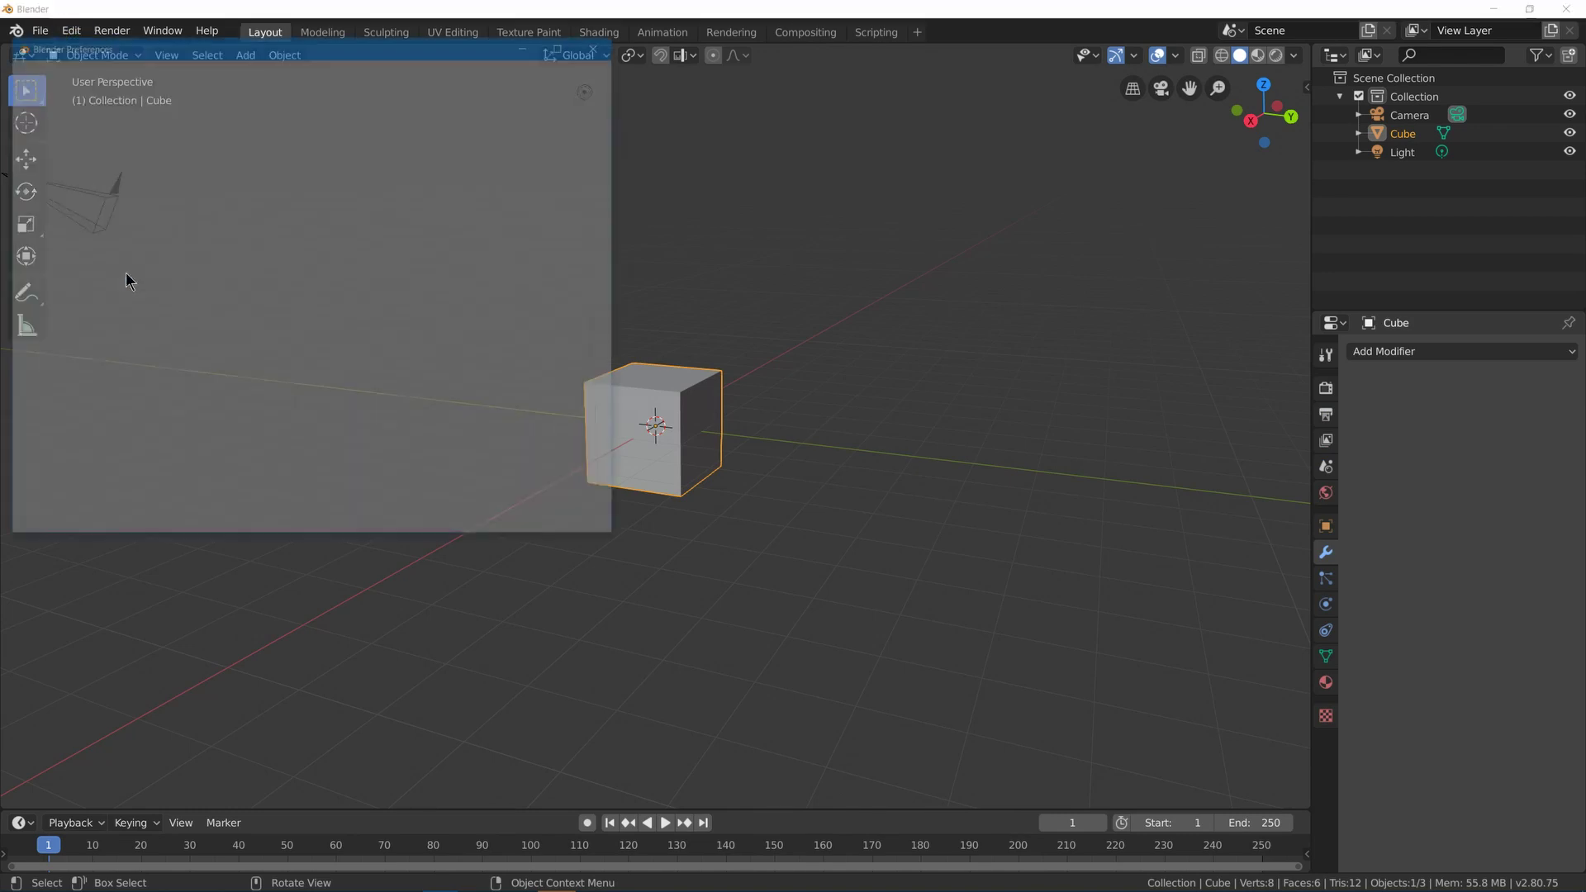
left_click(462, 92)
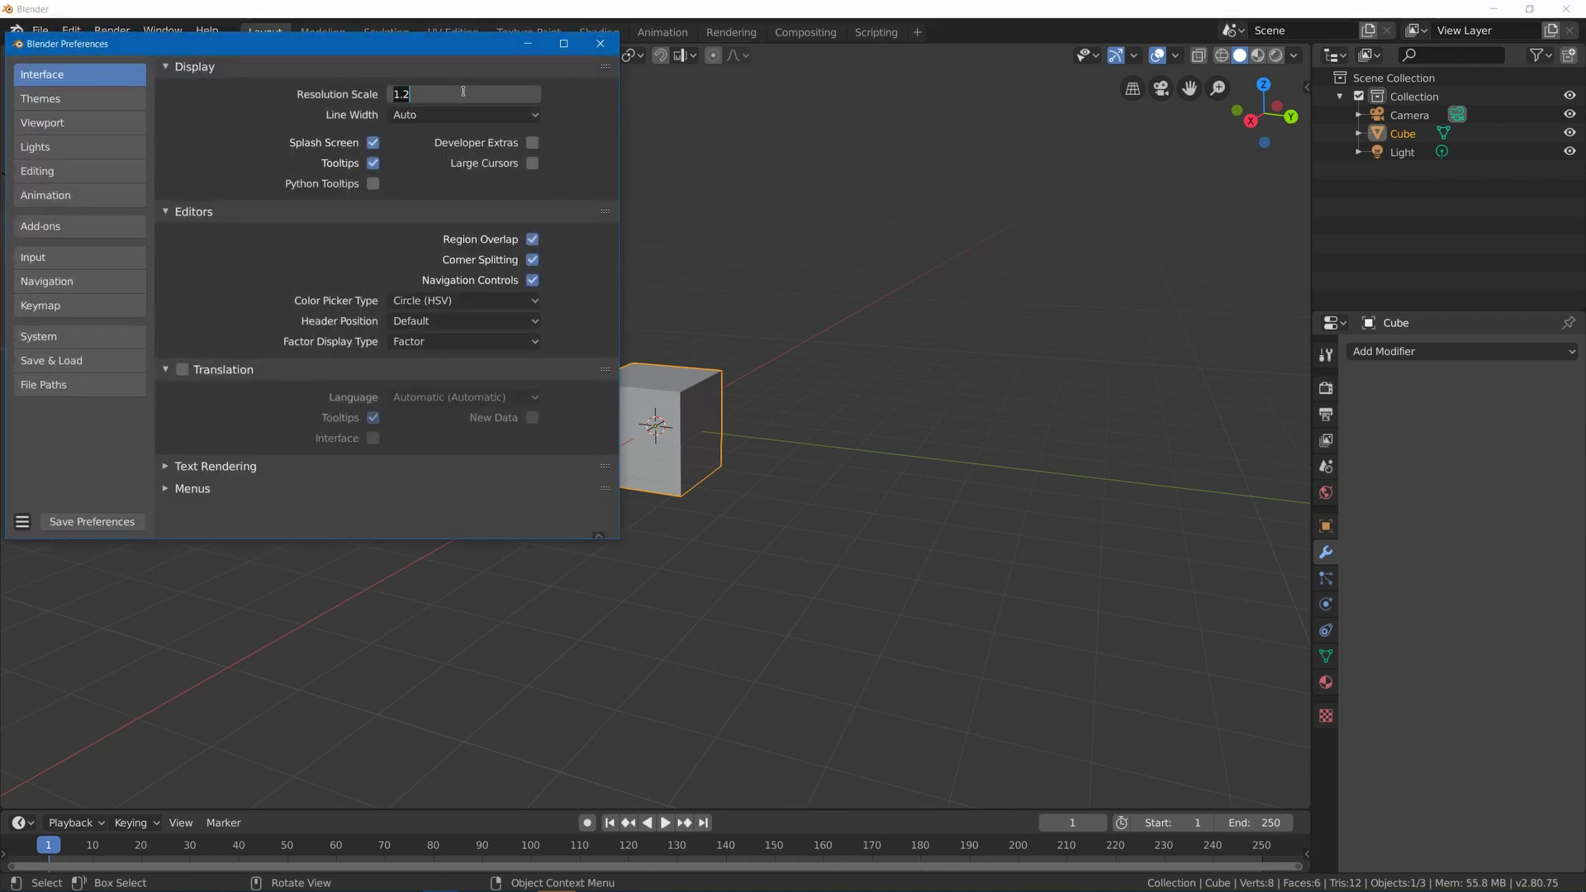
key("Escape")
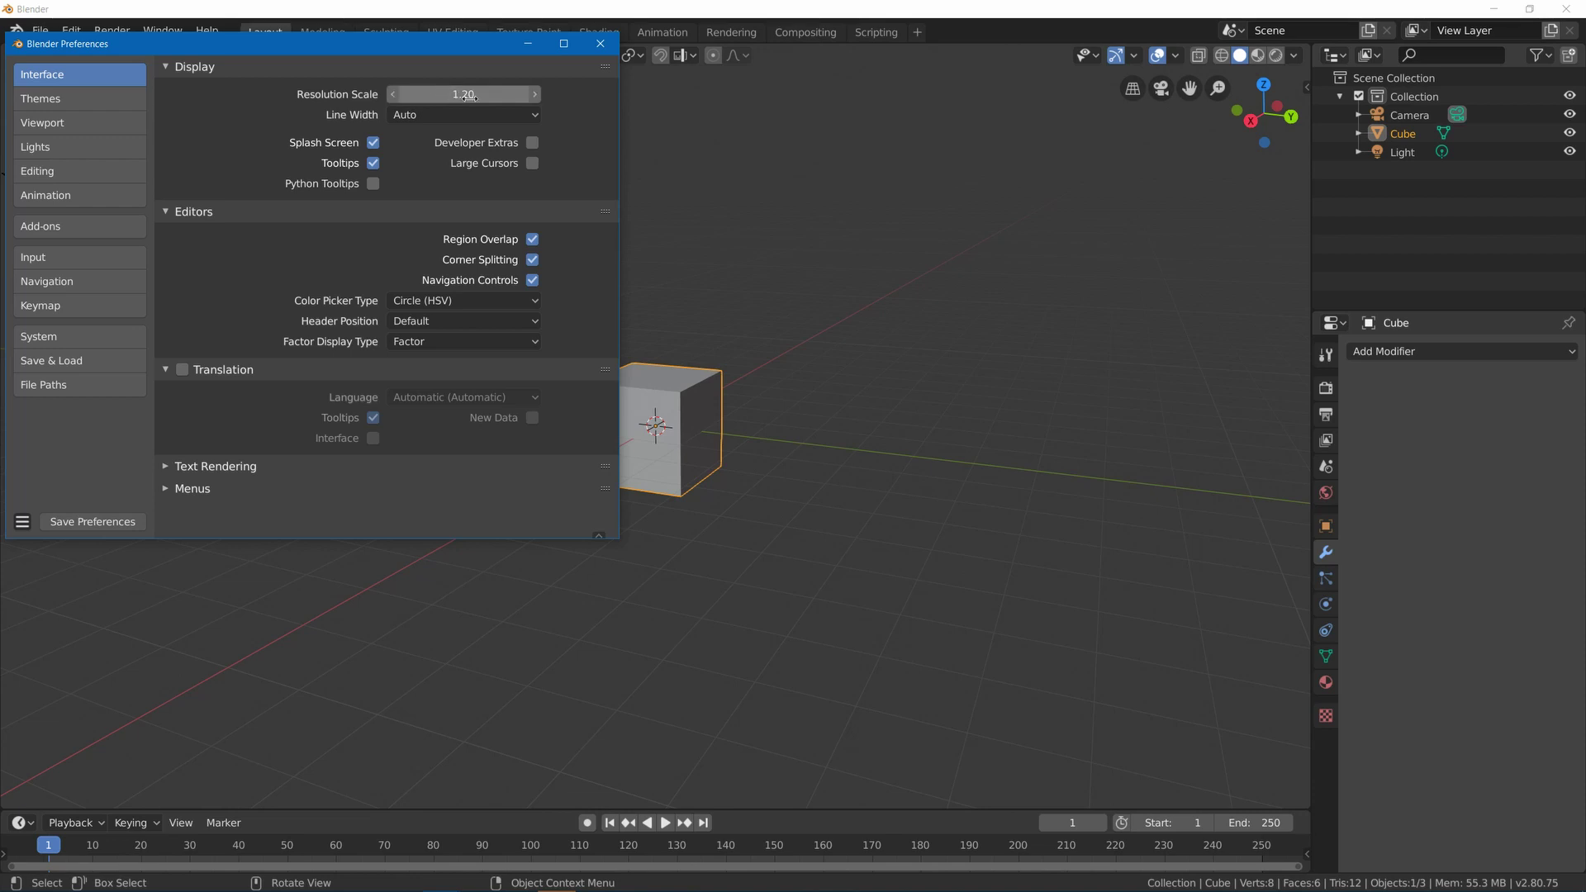
left_click(433, 98)
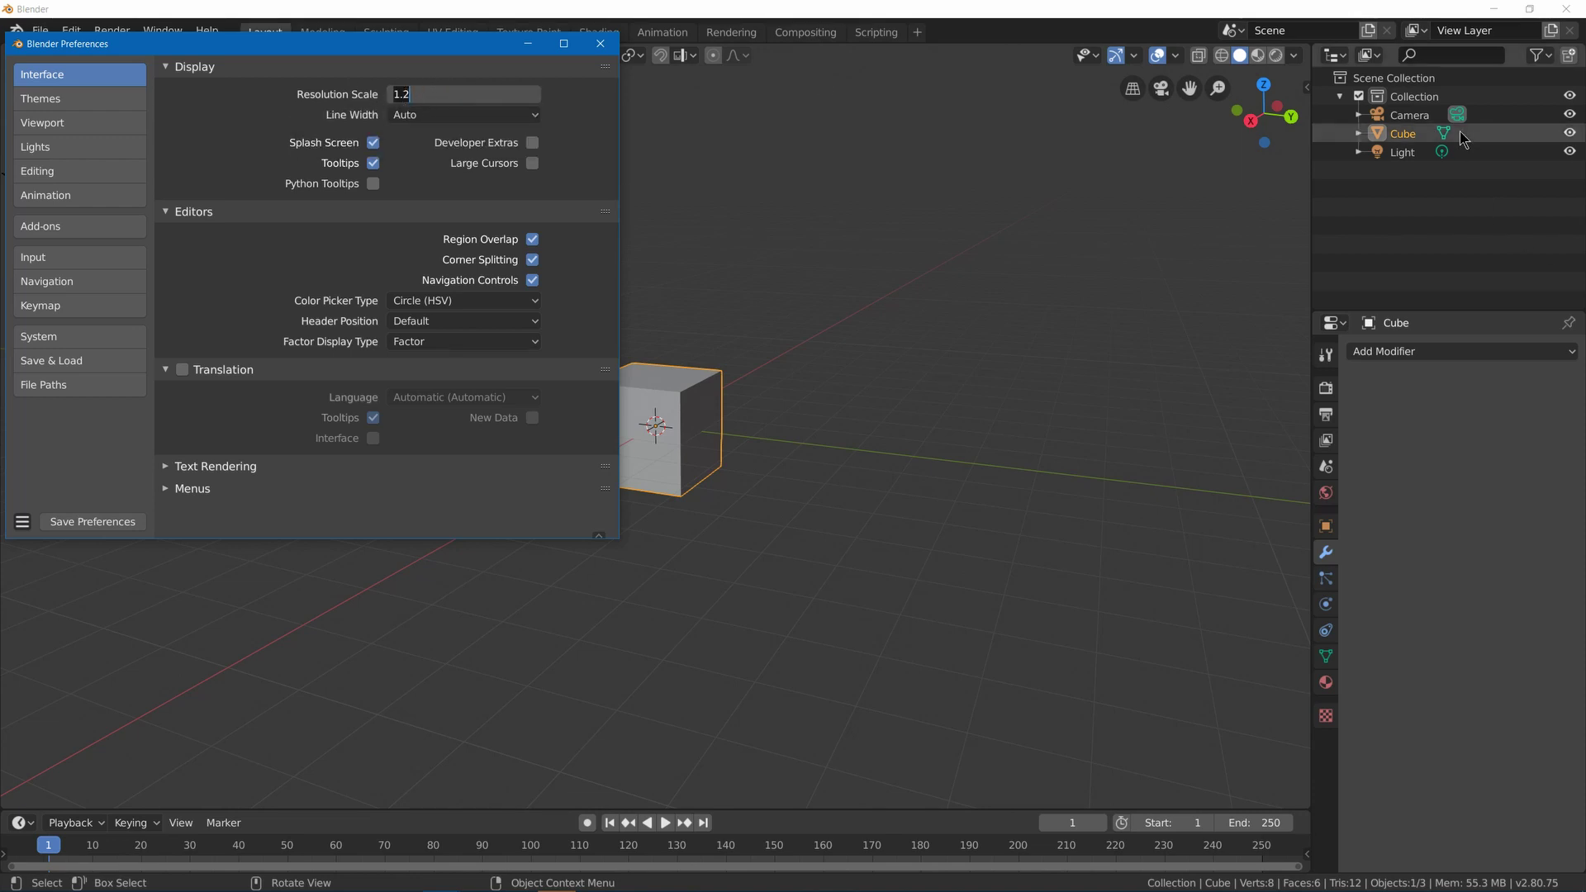
key("Return")
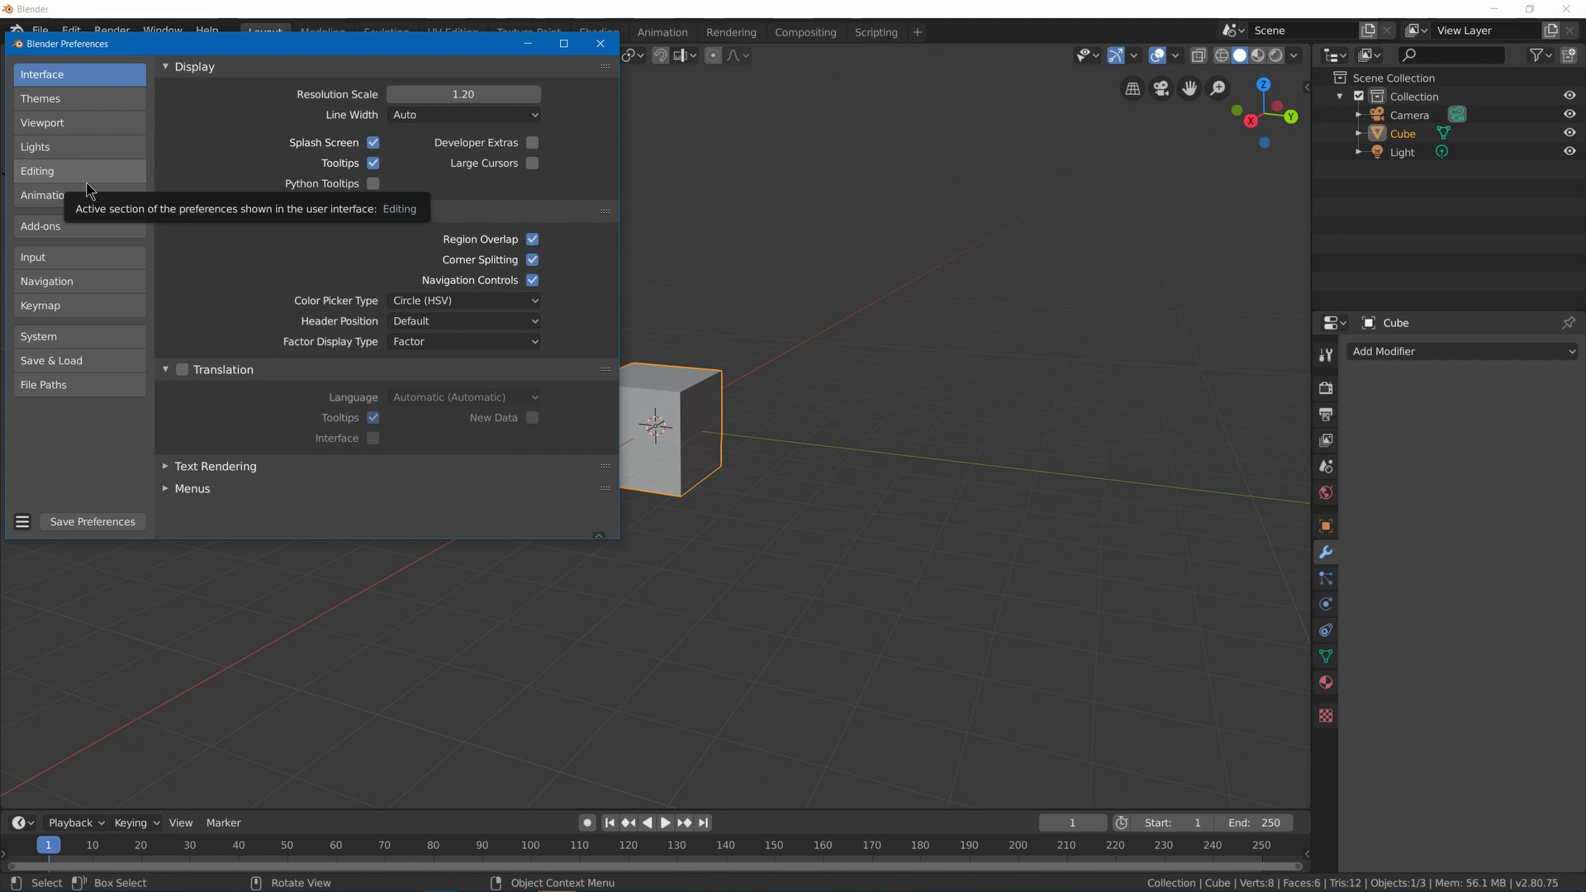
- Enable the 3D View: Modifier Tools add-on and add a test Displace modifier to the cube
left_click(97, 225)
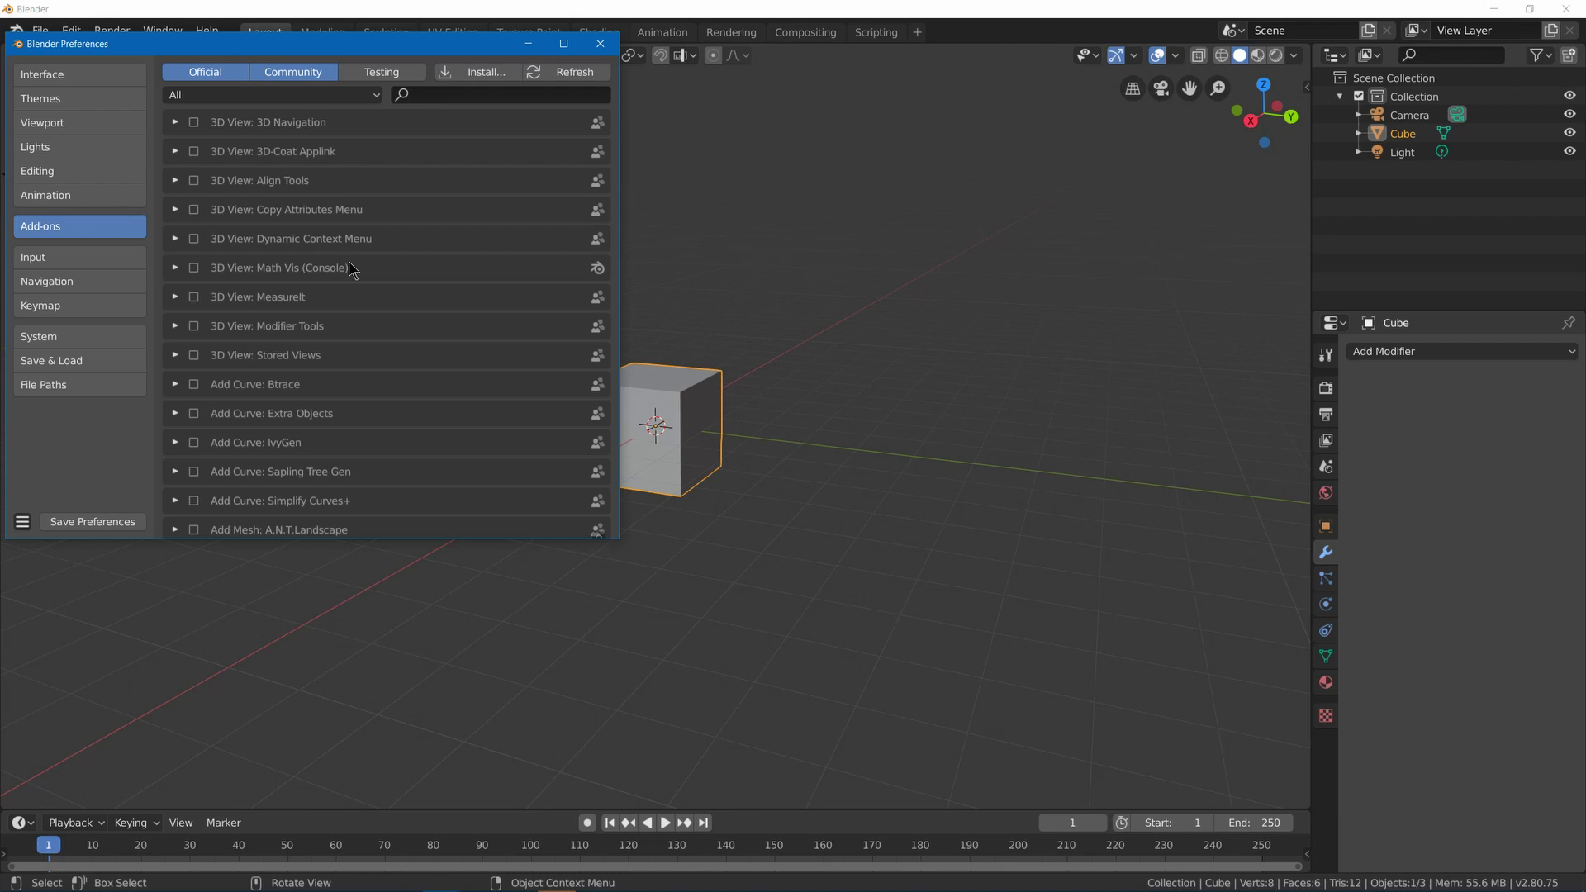
left_click(194, 327)
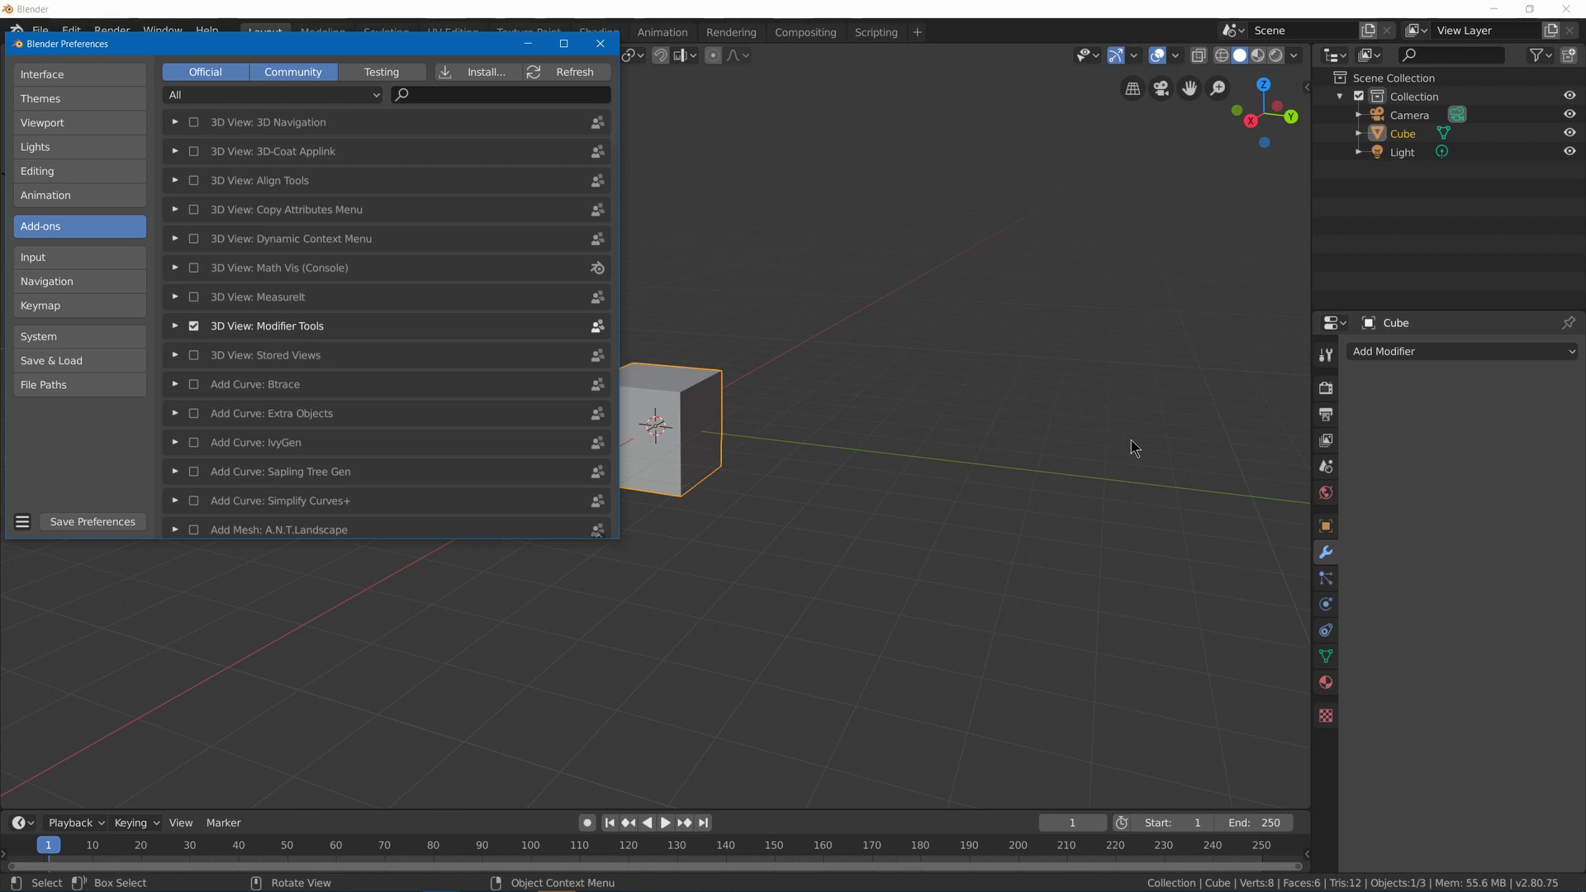
left_click(1462, 351)
left_click(1357, 437)
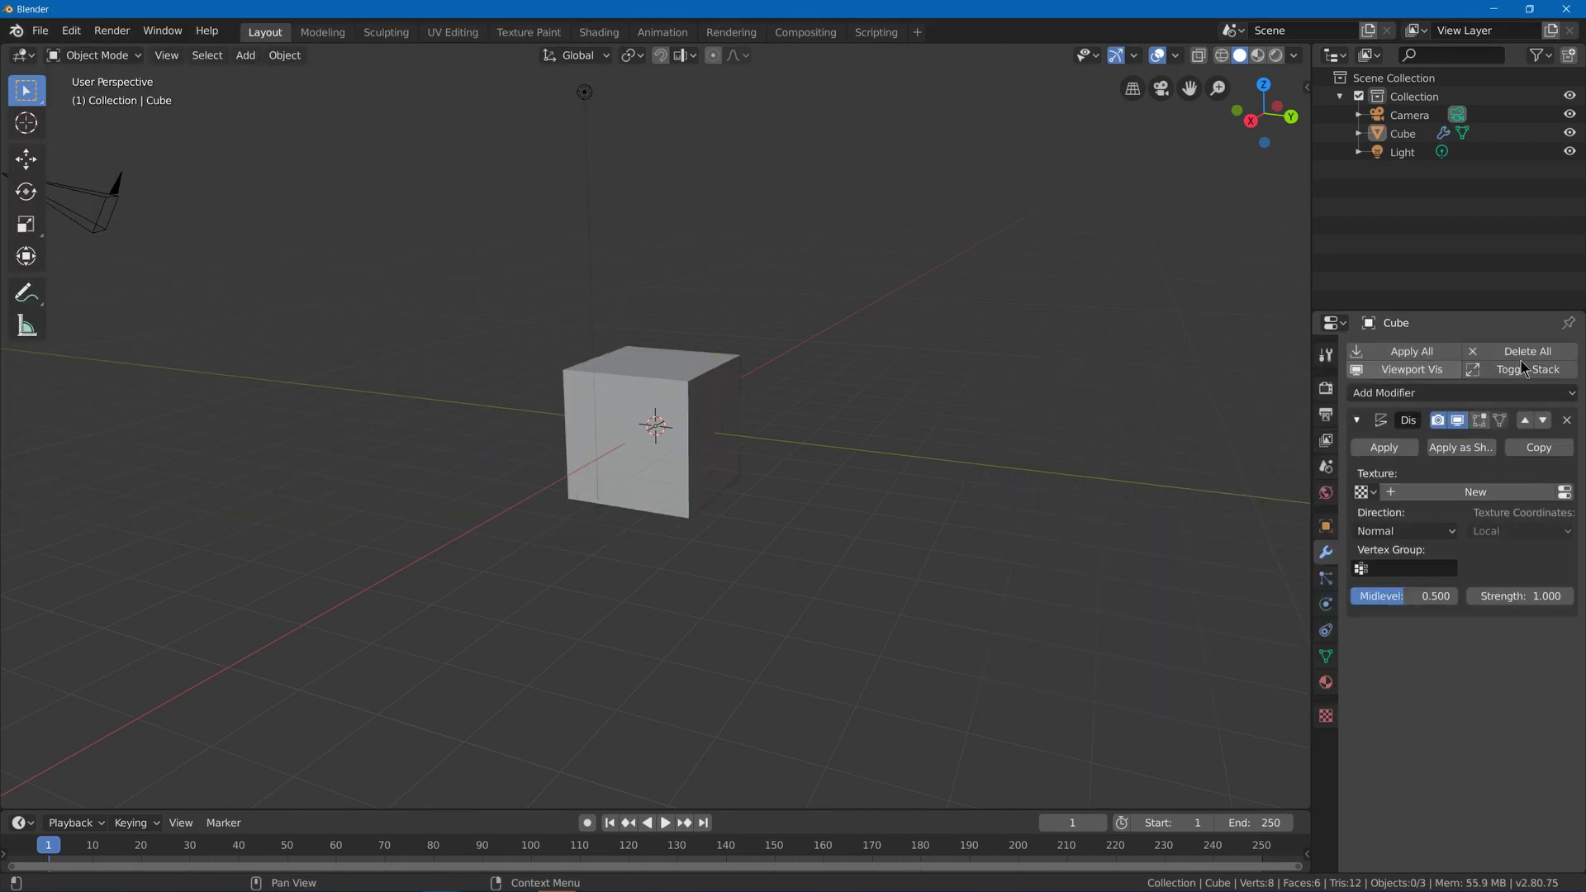
- Try Modifier Tools' collapse-all and viewport-display toggles, then delete all modifiers
left_click(1563, 374)
left_click(1563, 374)
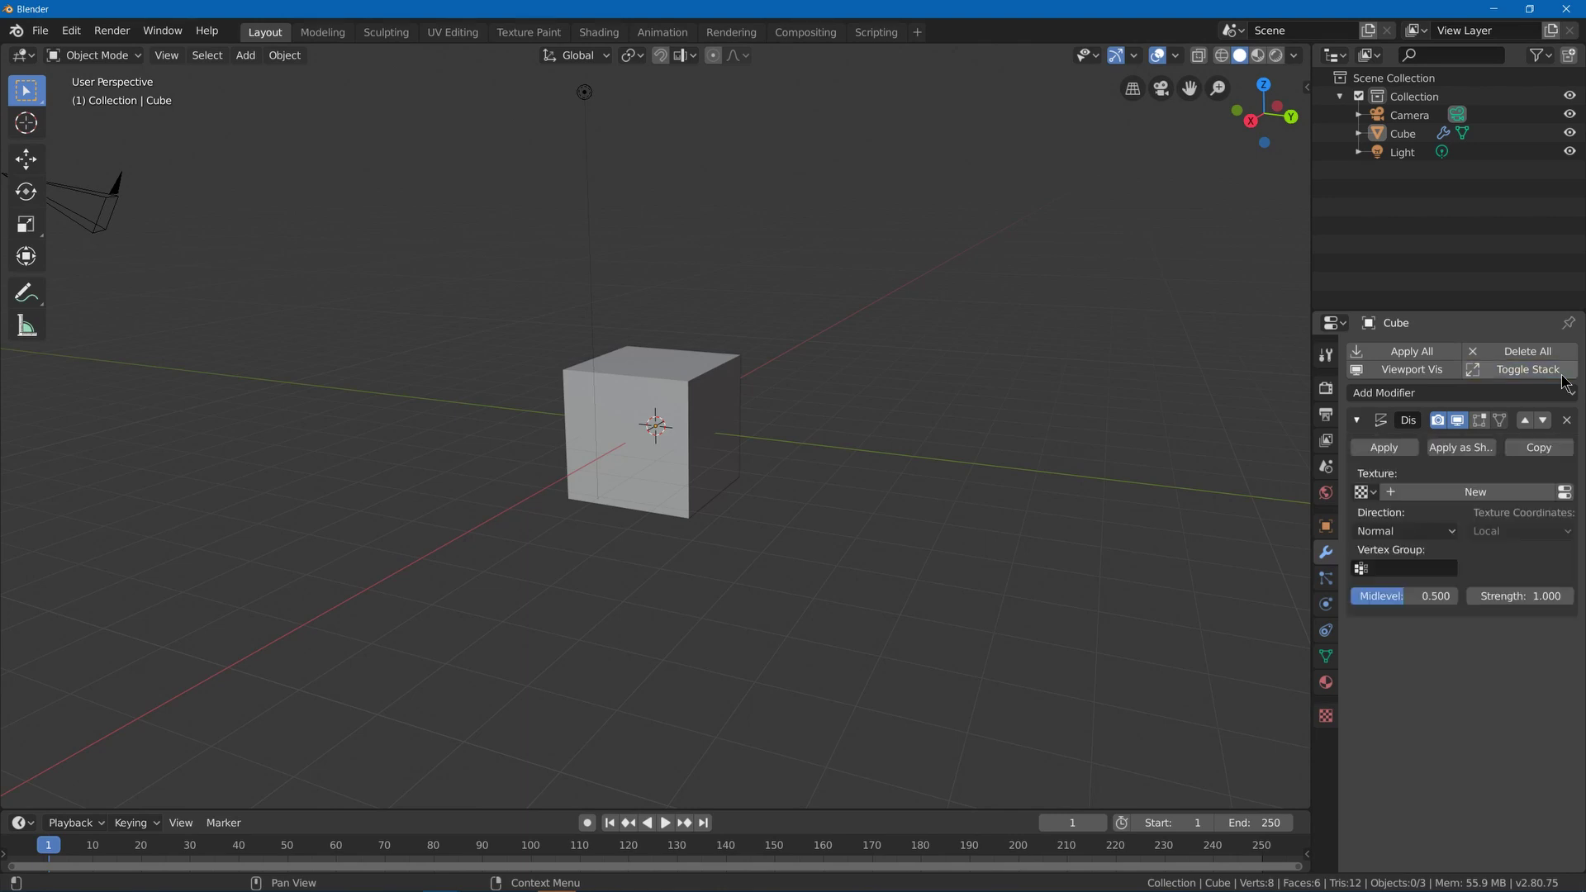
left_click(1432, 374)
left_click(1433, 374)
left_click(1432, 374)
left_click(1432, 374)
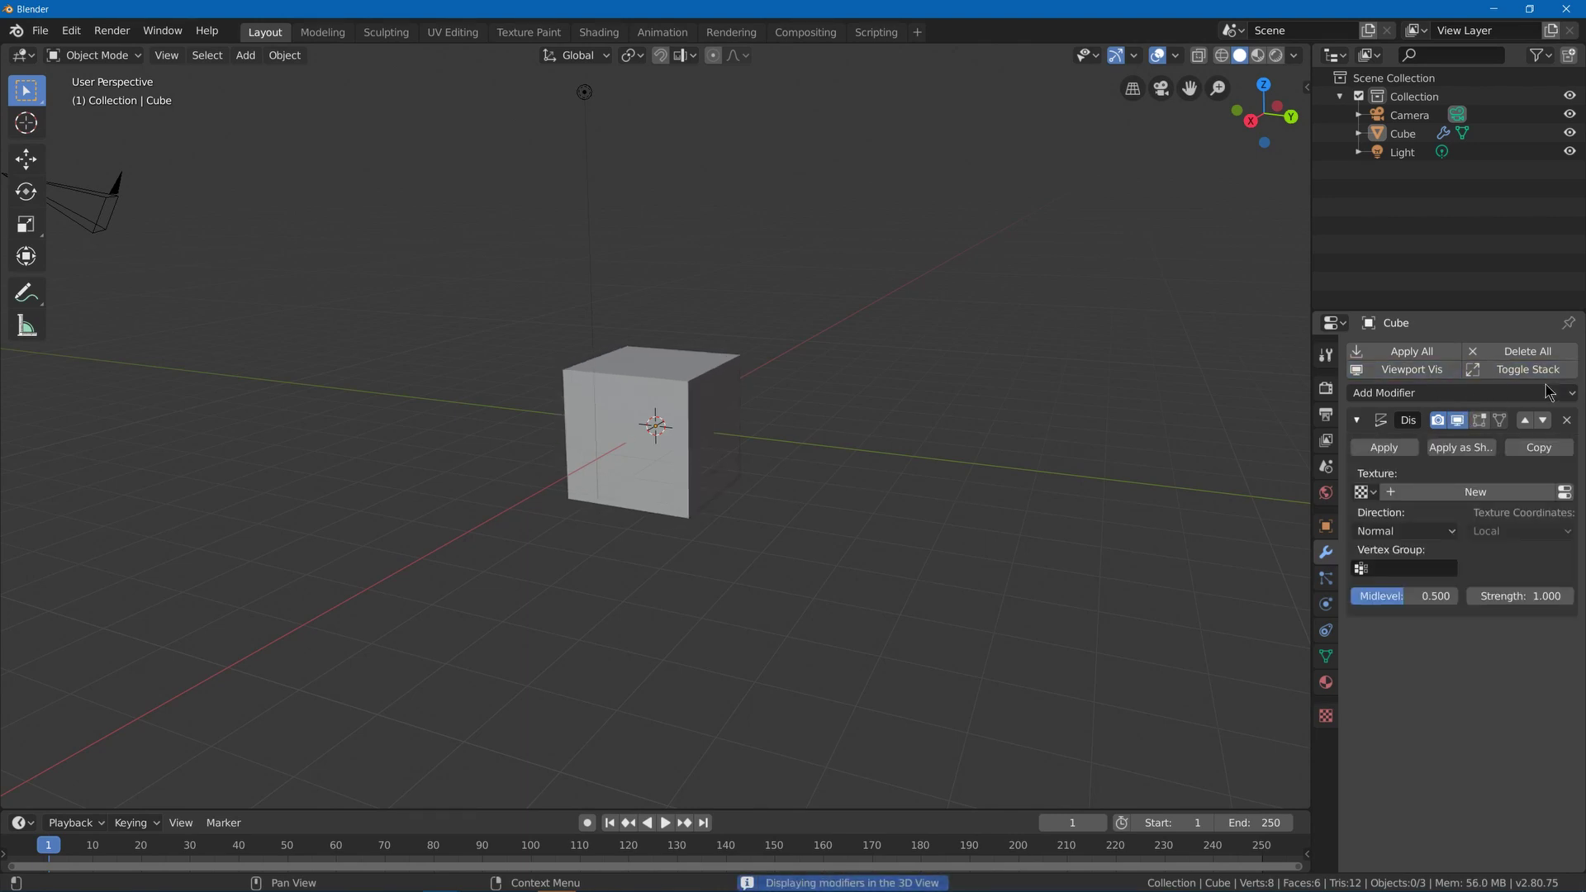
left_click(1566, 420)
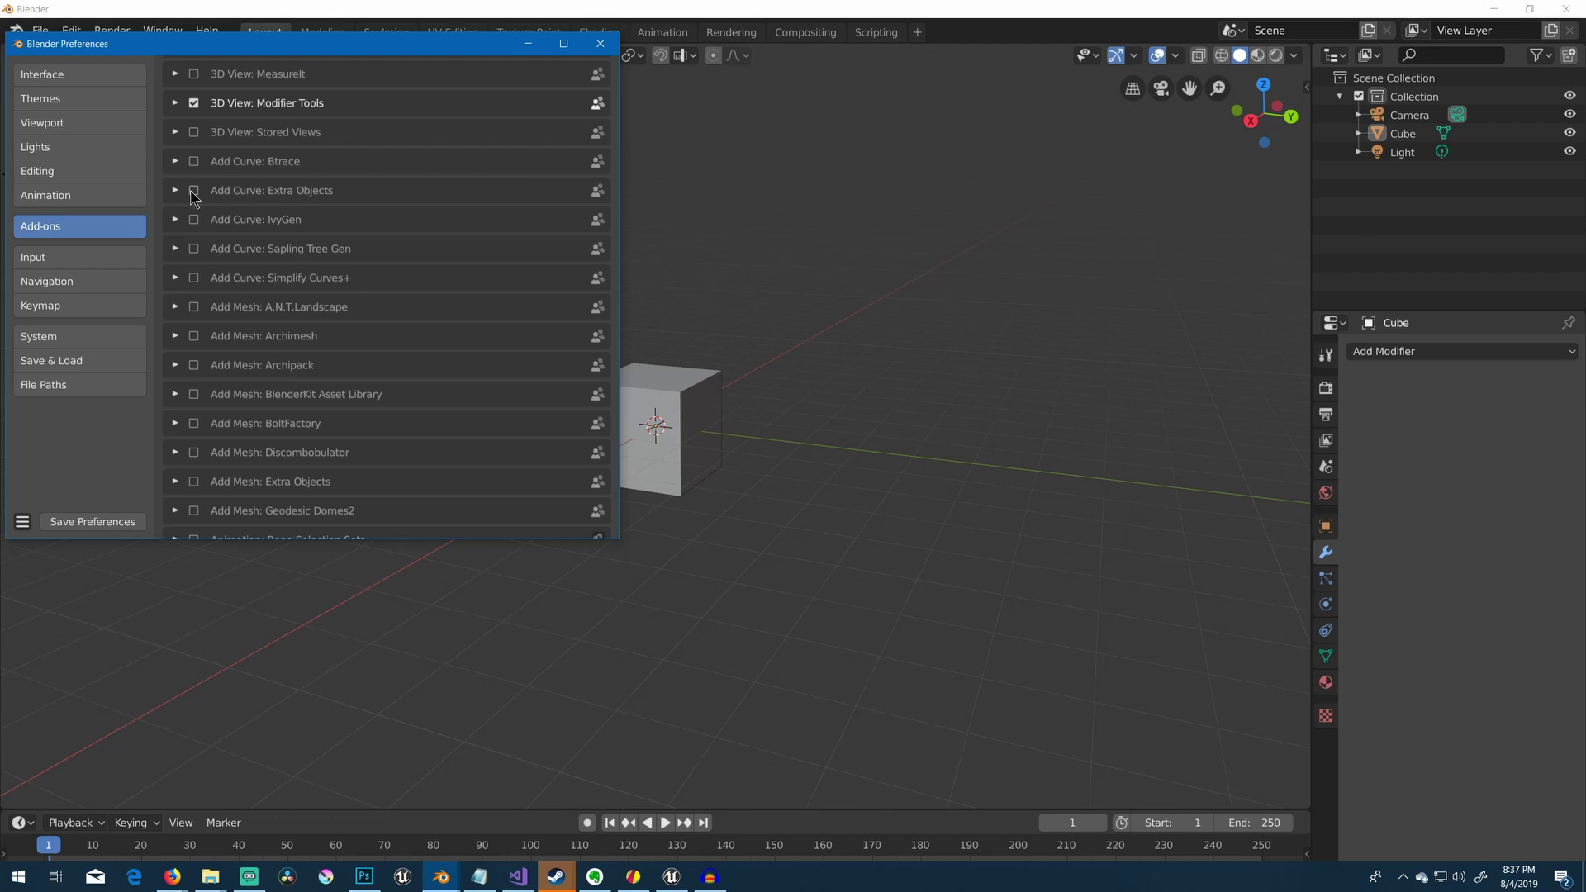
- Enable the Add Curve: Extra Objects, Add Mesh: Archimesh and Add Mesh: BoltFactory add-ons
left_click(193, 191)
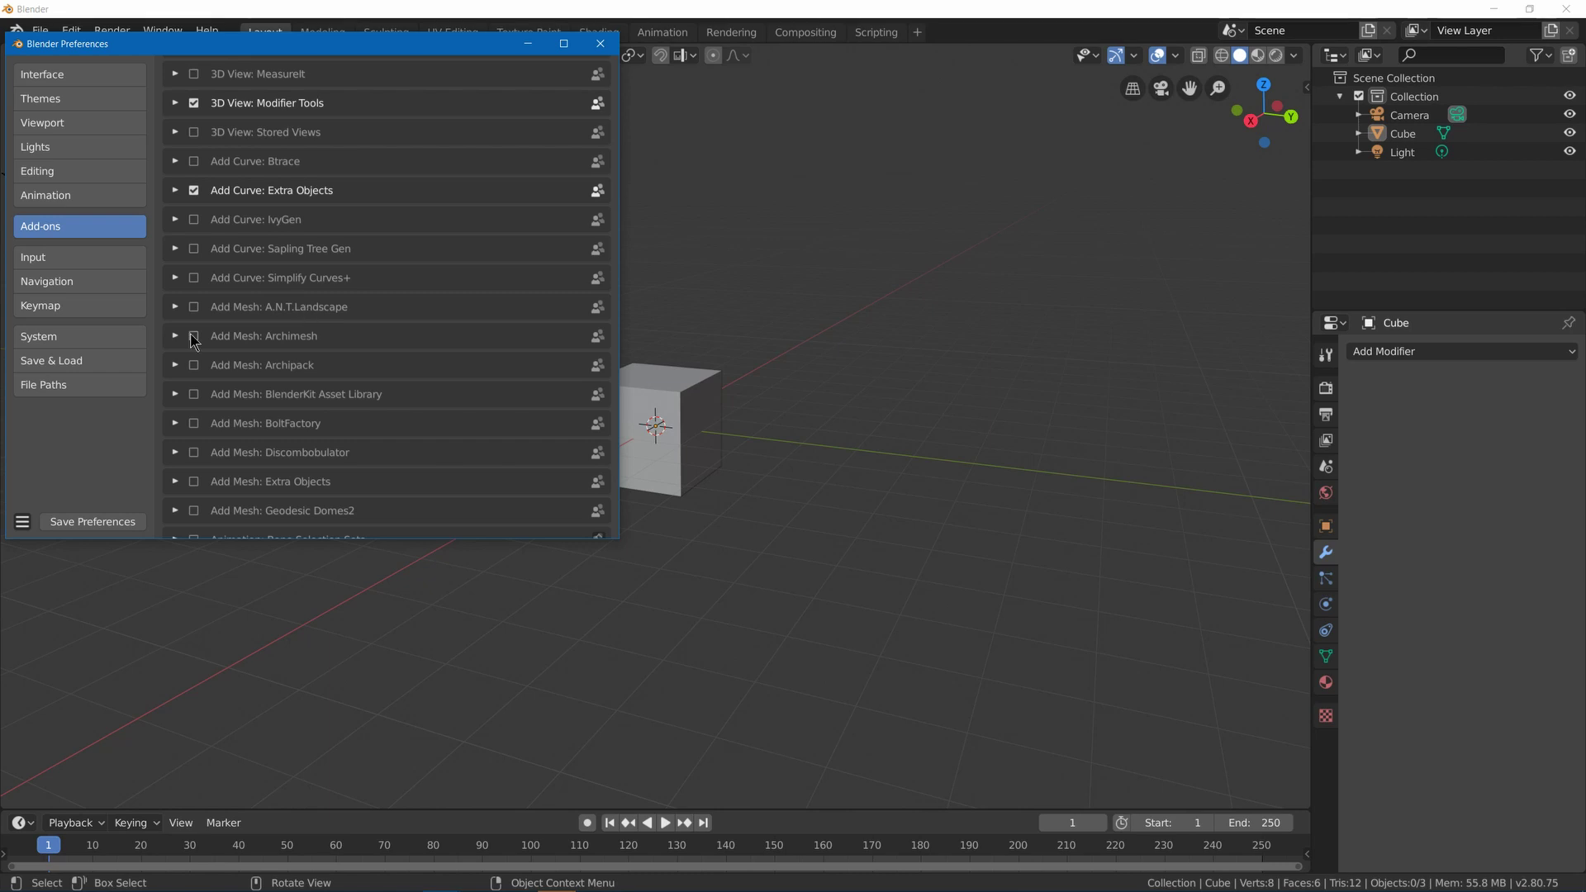
left_click(312, 335)
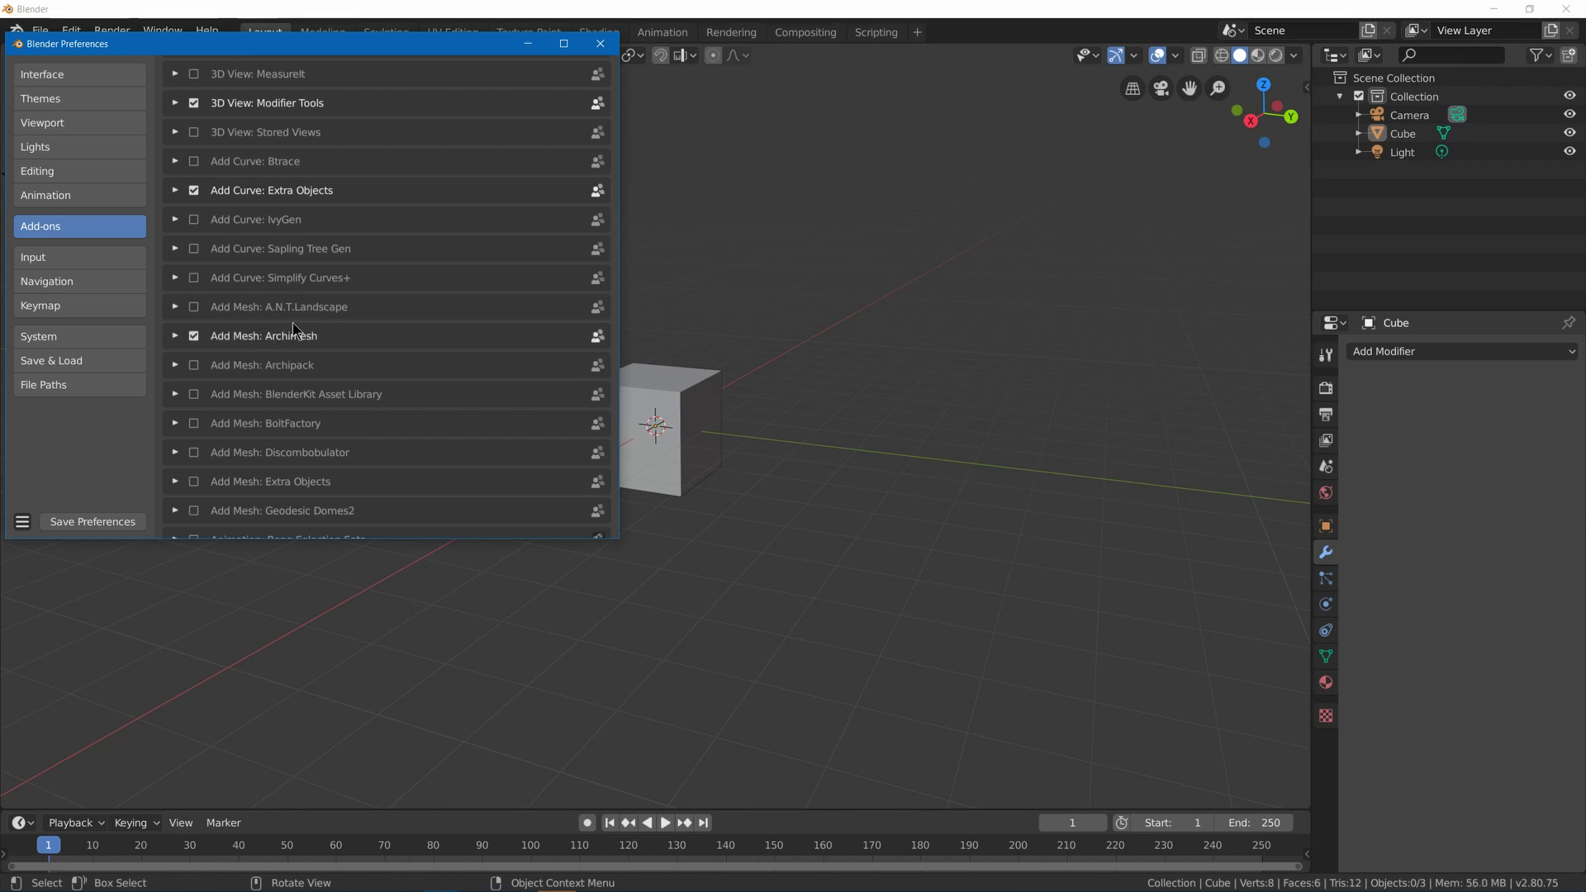
scroll(292, 322, "down", 2)
left_click(174, 315)
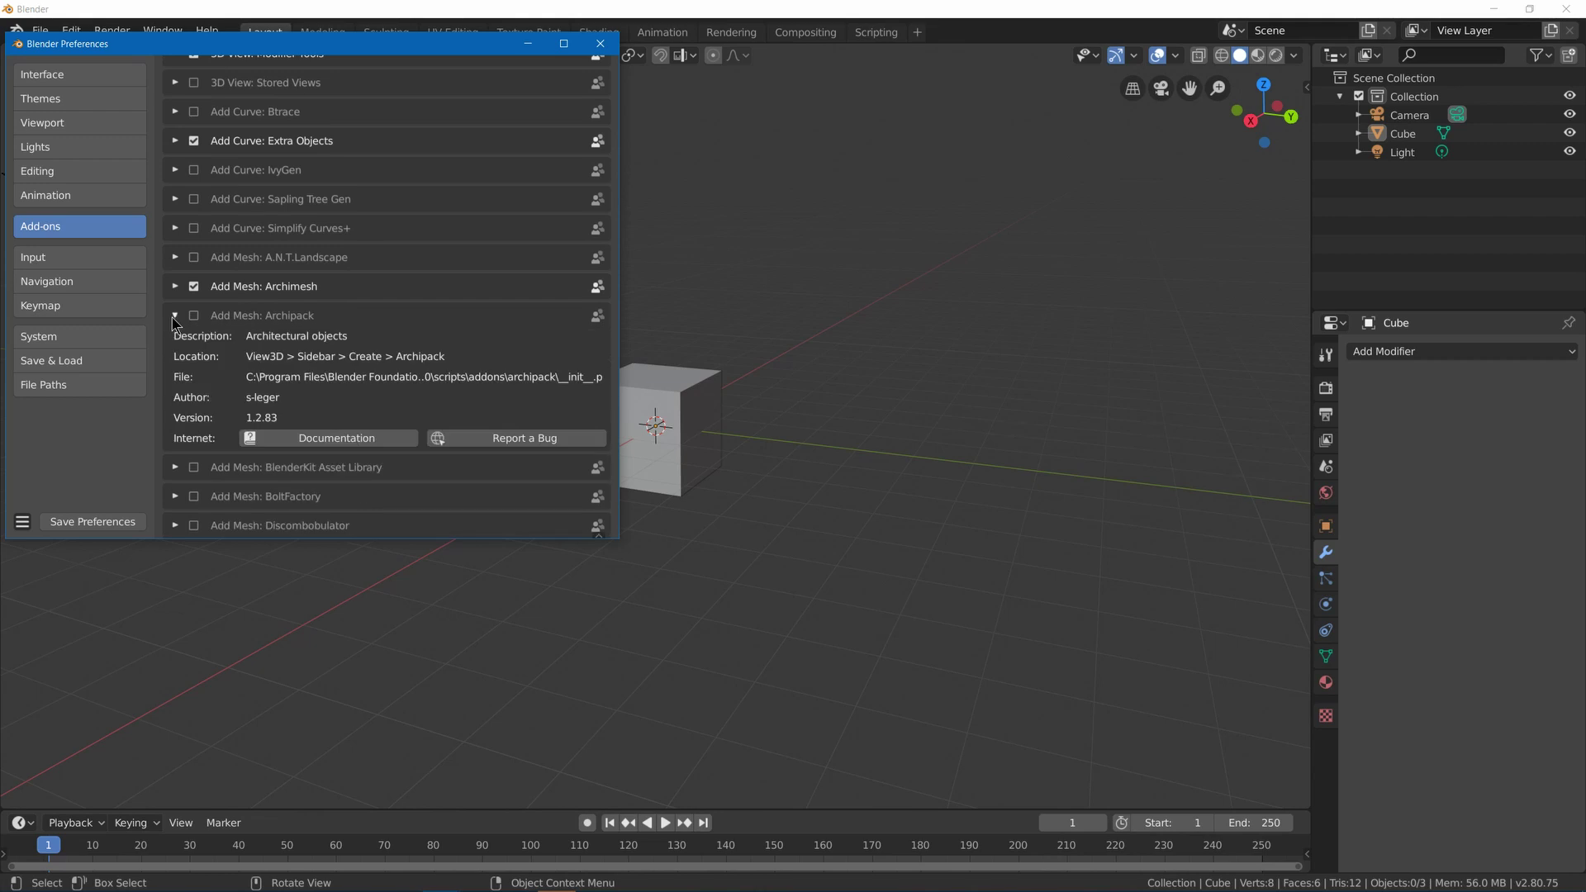
left_click(174, 316)
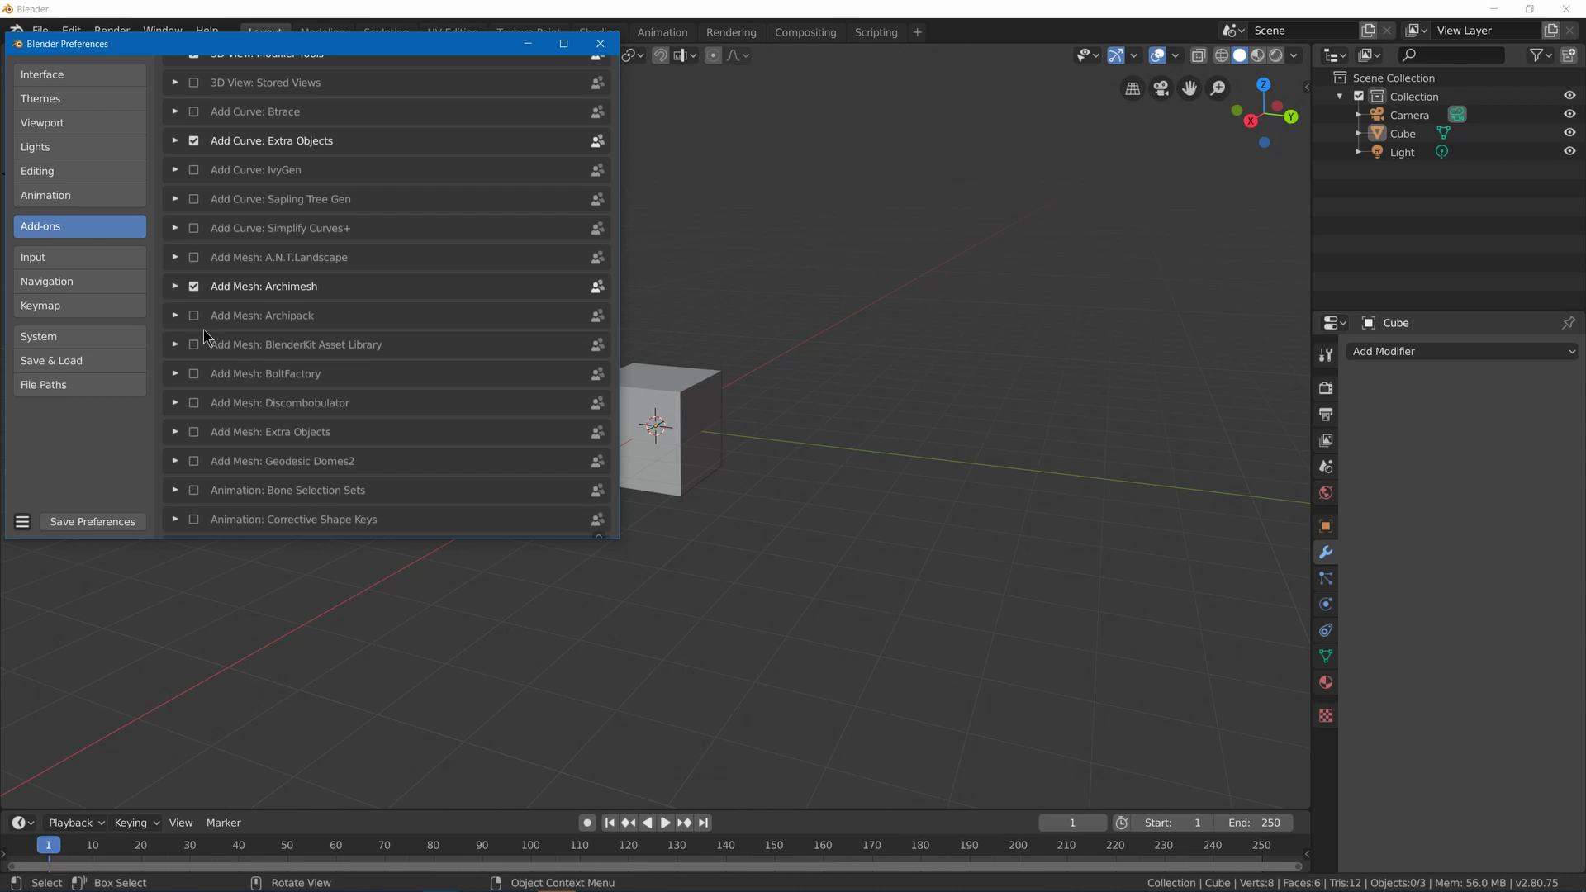
scroll(203, 330, "down", 2)
left_click(195, 324)
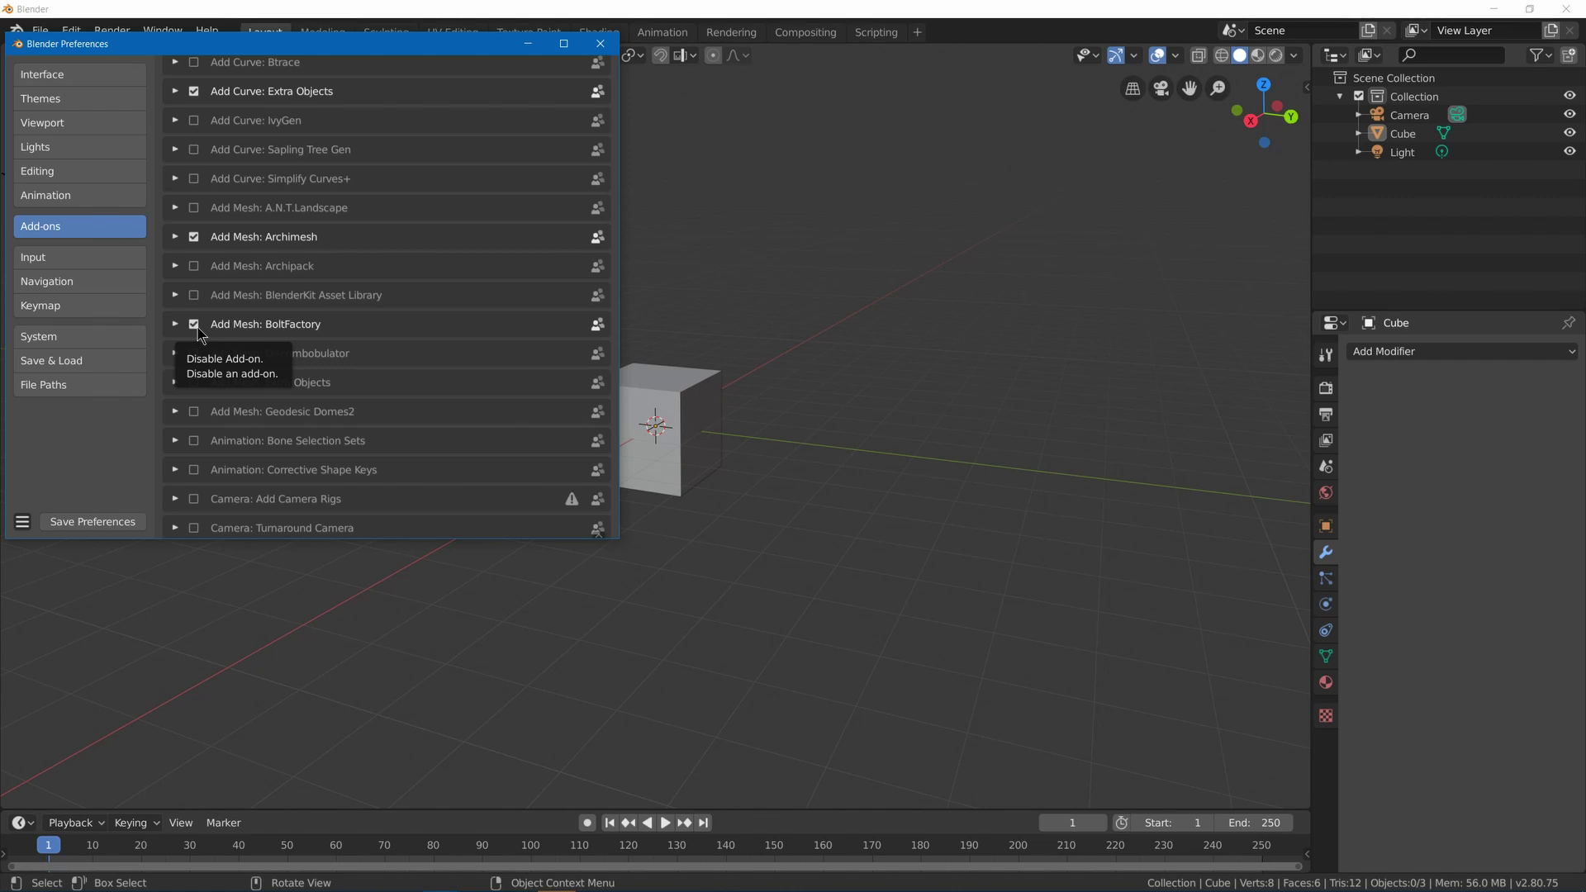
scroll(314, 303, "down", 2)
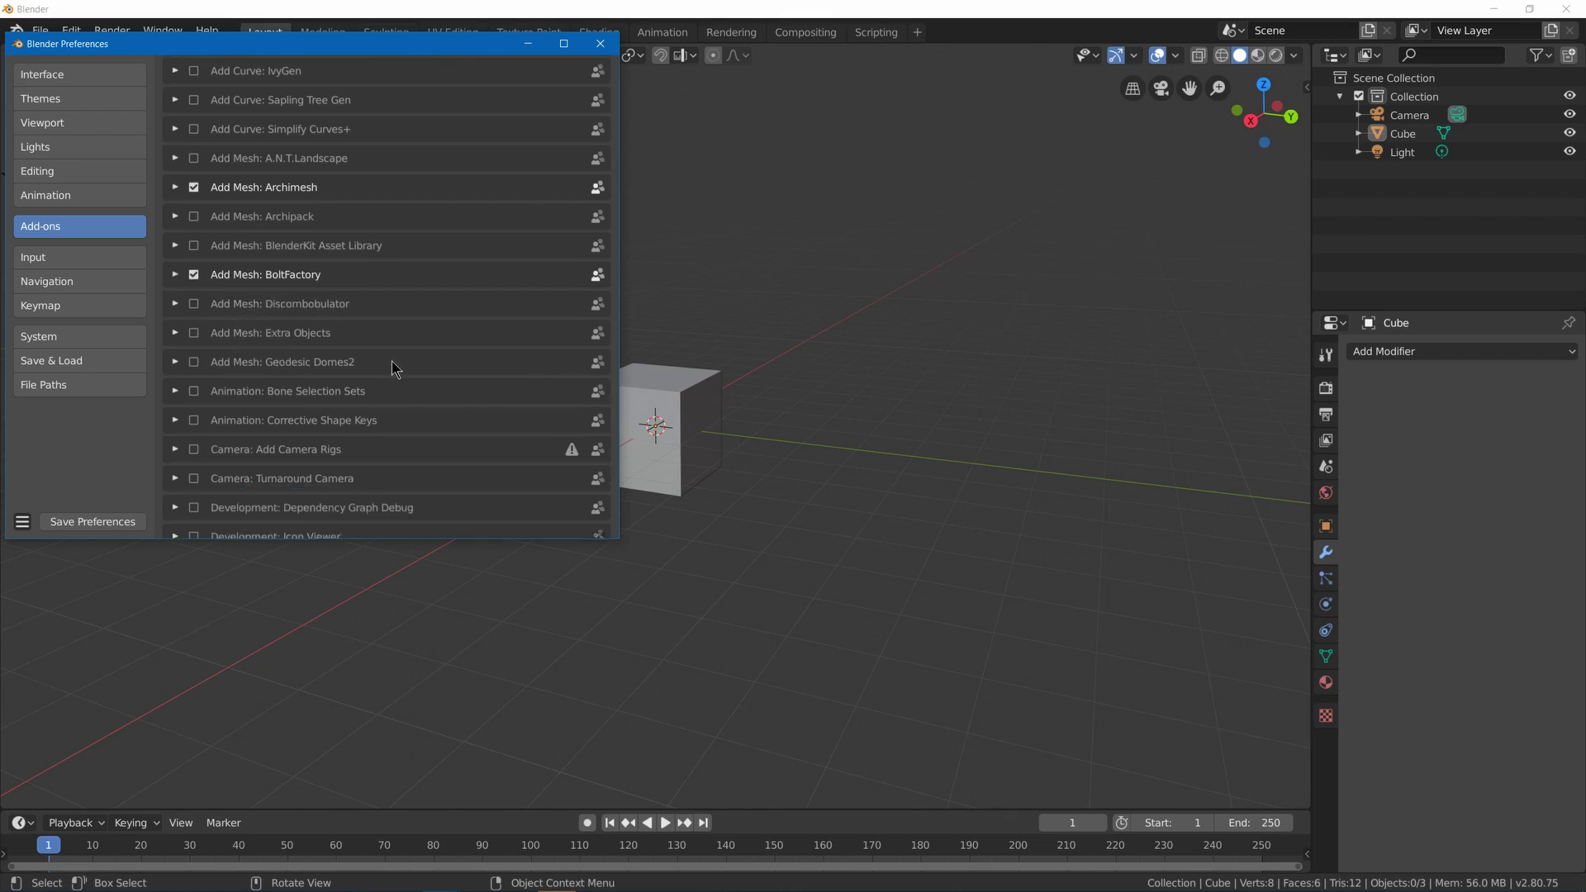
scroll(435, 334, "down", 15)
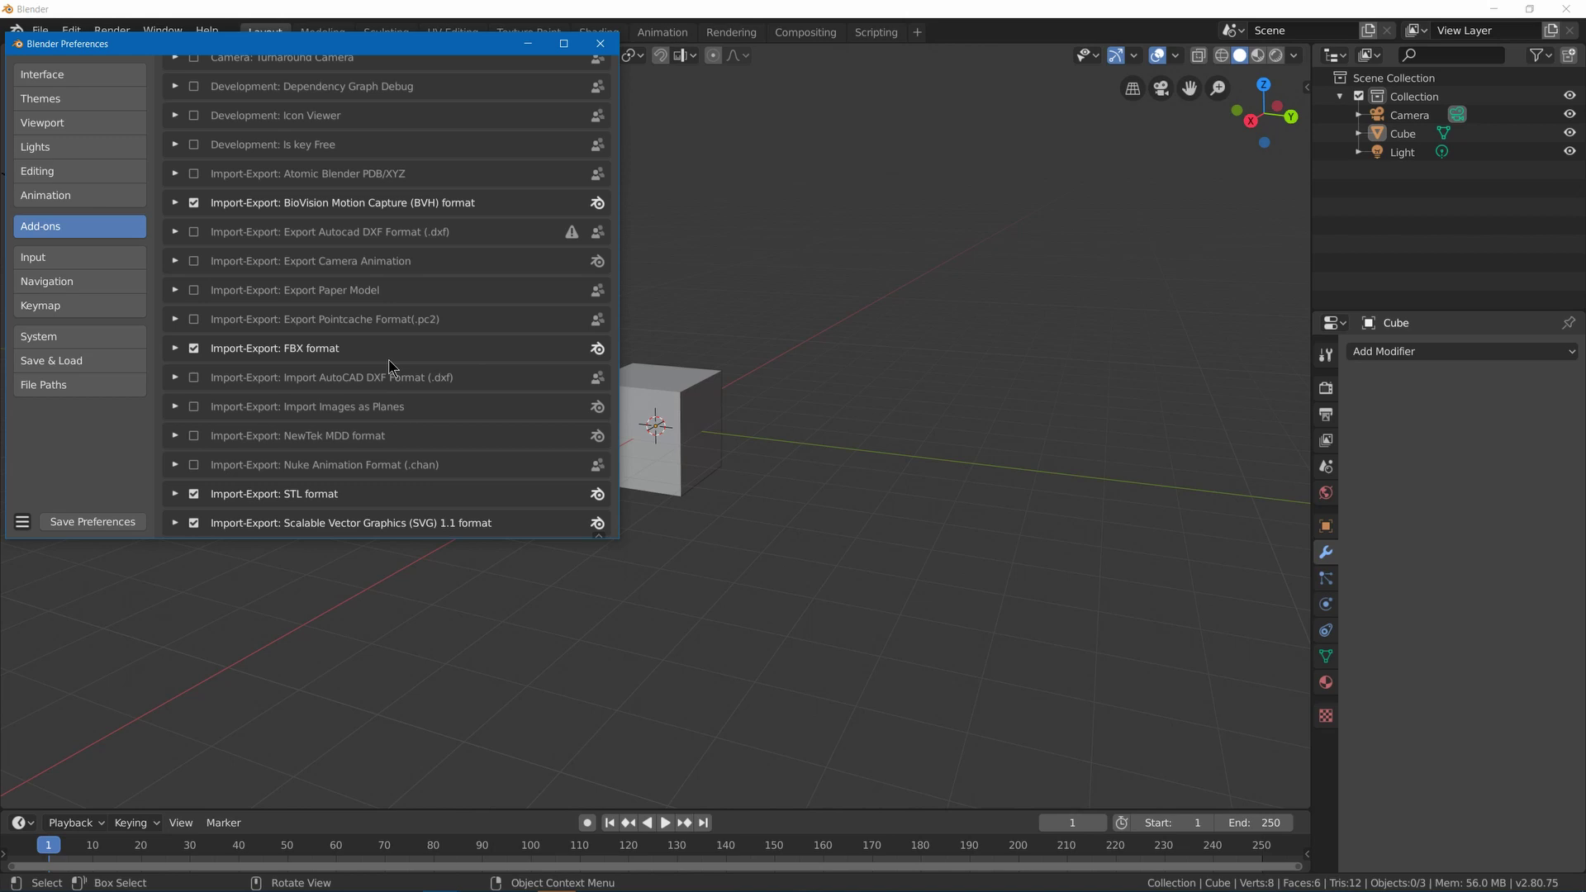
- Enable the Mesh: F2 and Mesh: LoopTools add-ons
scroll(407, 433, "down", 1)
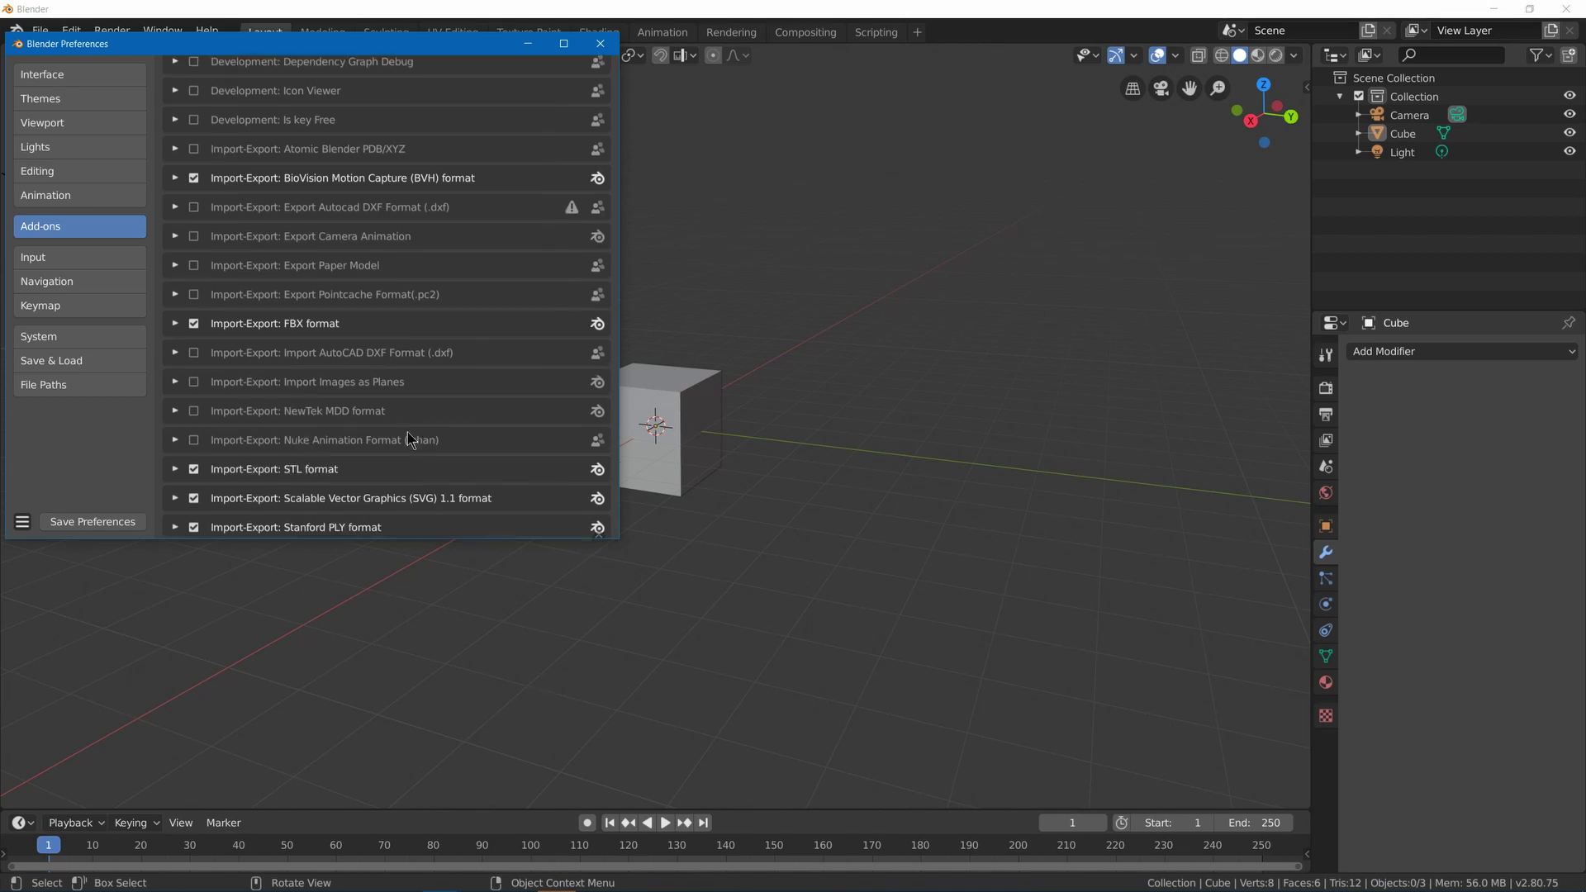
scroll(397, 421, "down", 12)
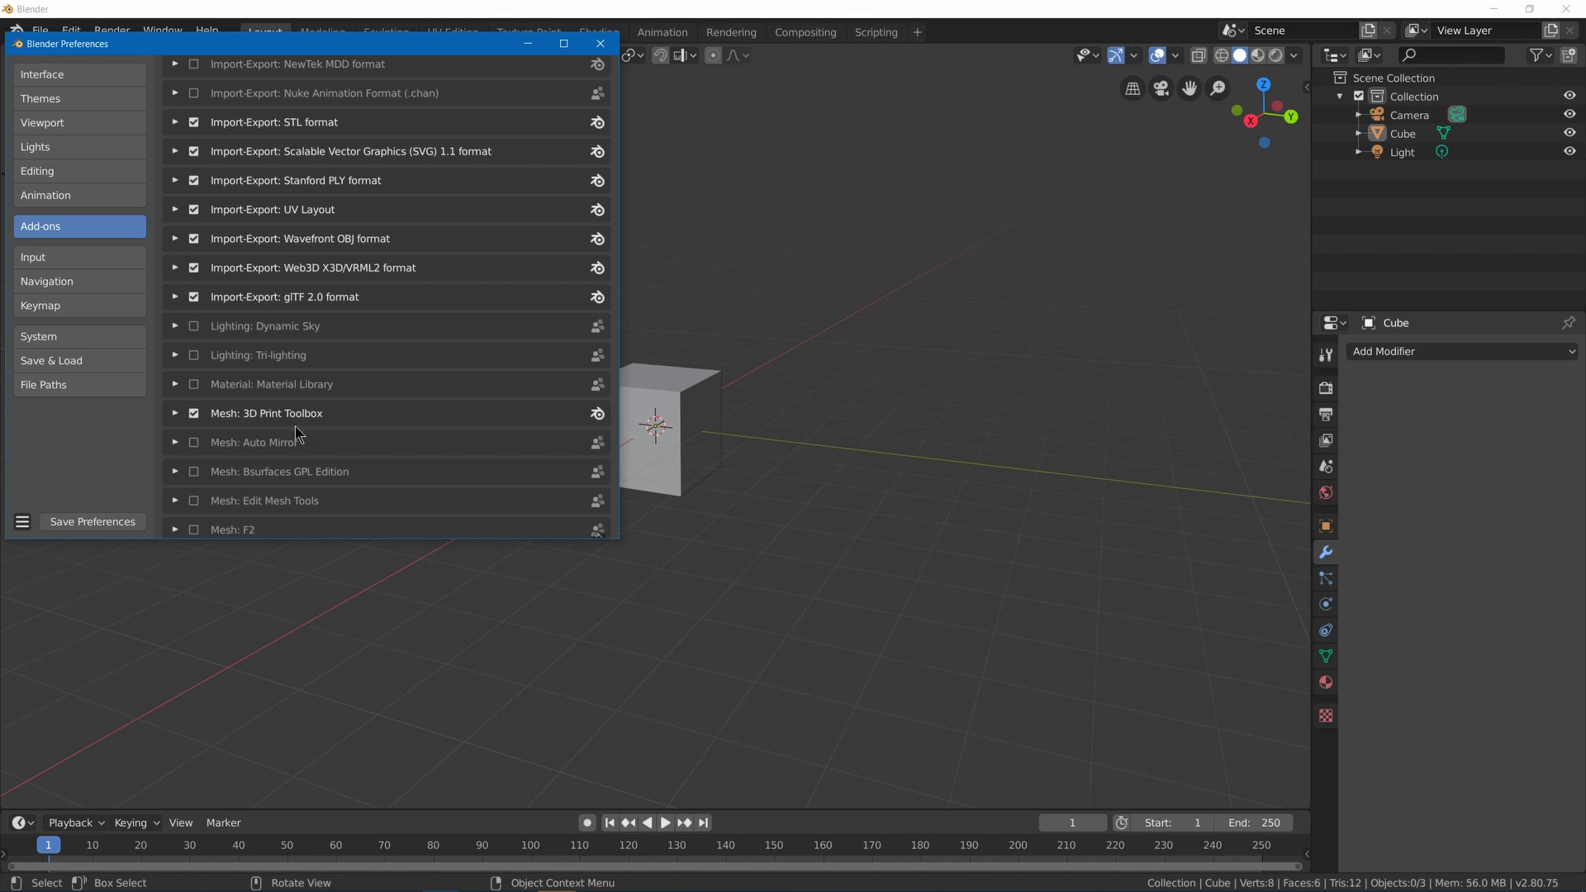
scroll(294, 426, "down", 4)
left_click(193, 405)
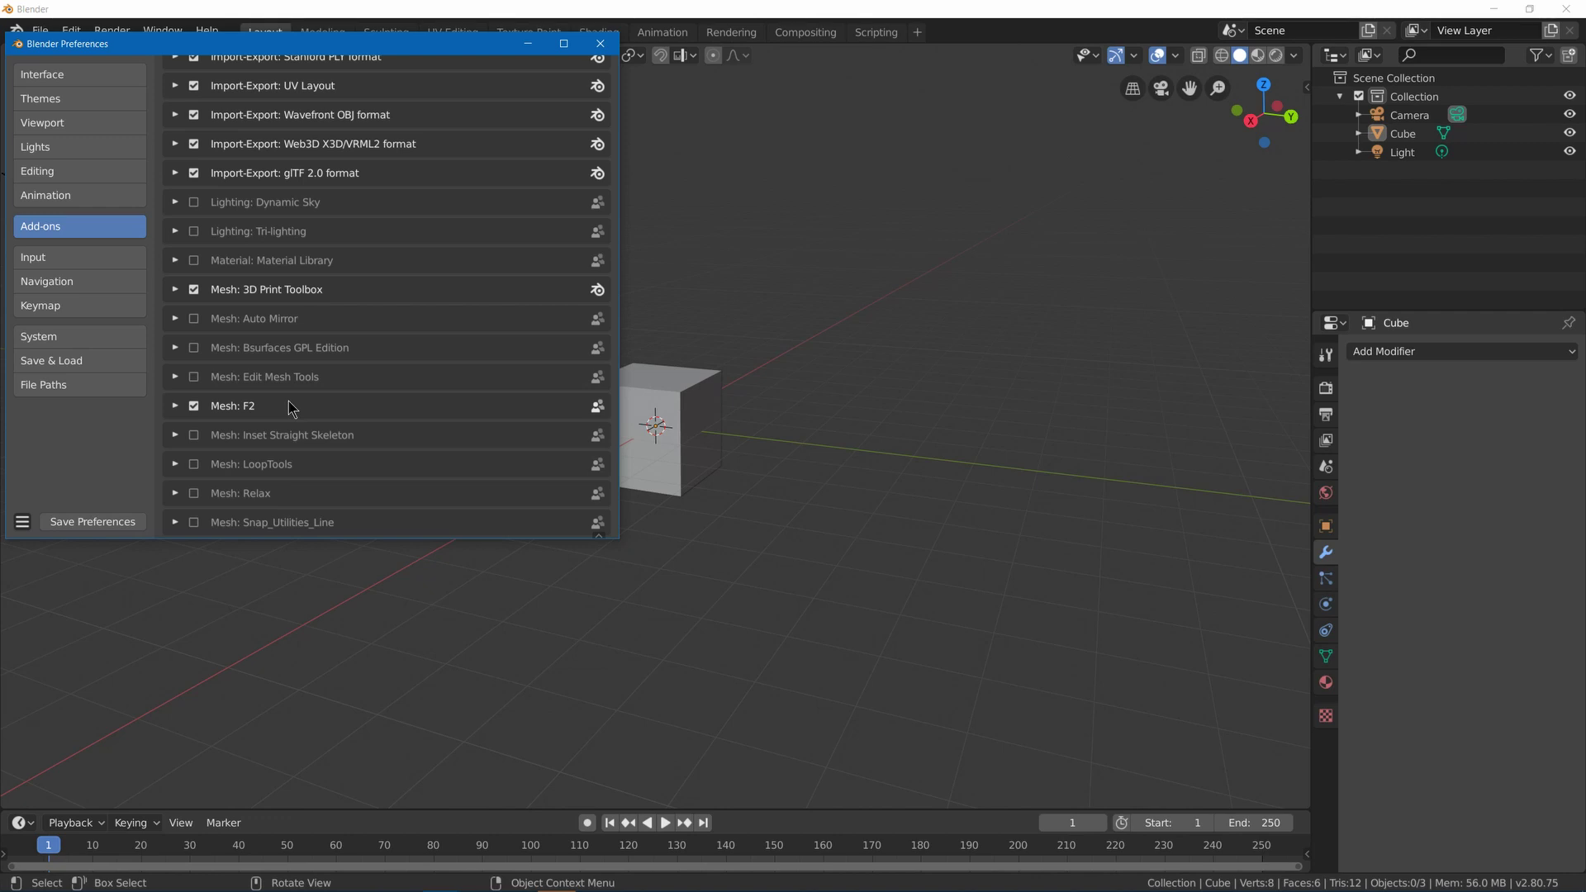
scroll(285, 408, "down", 4)
left_click(195, 341)
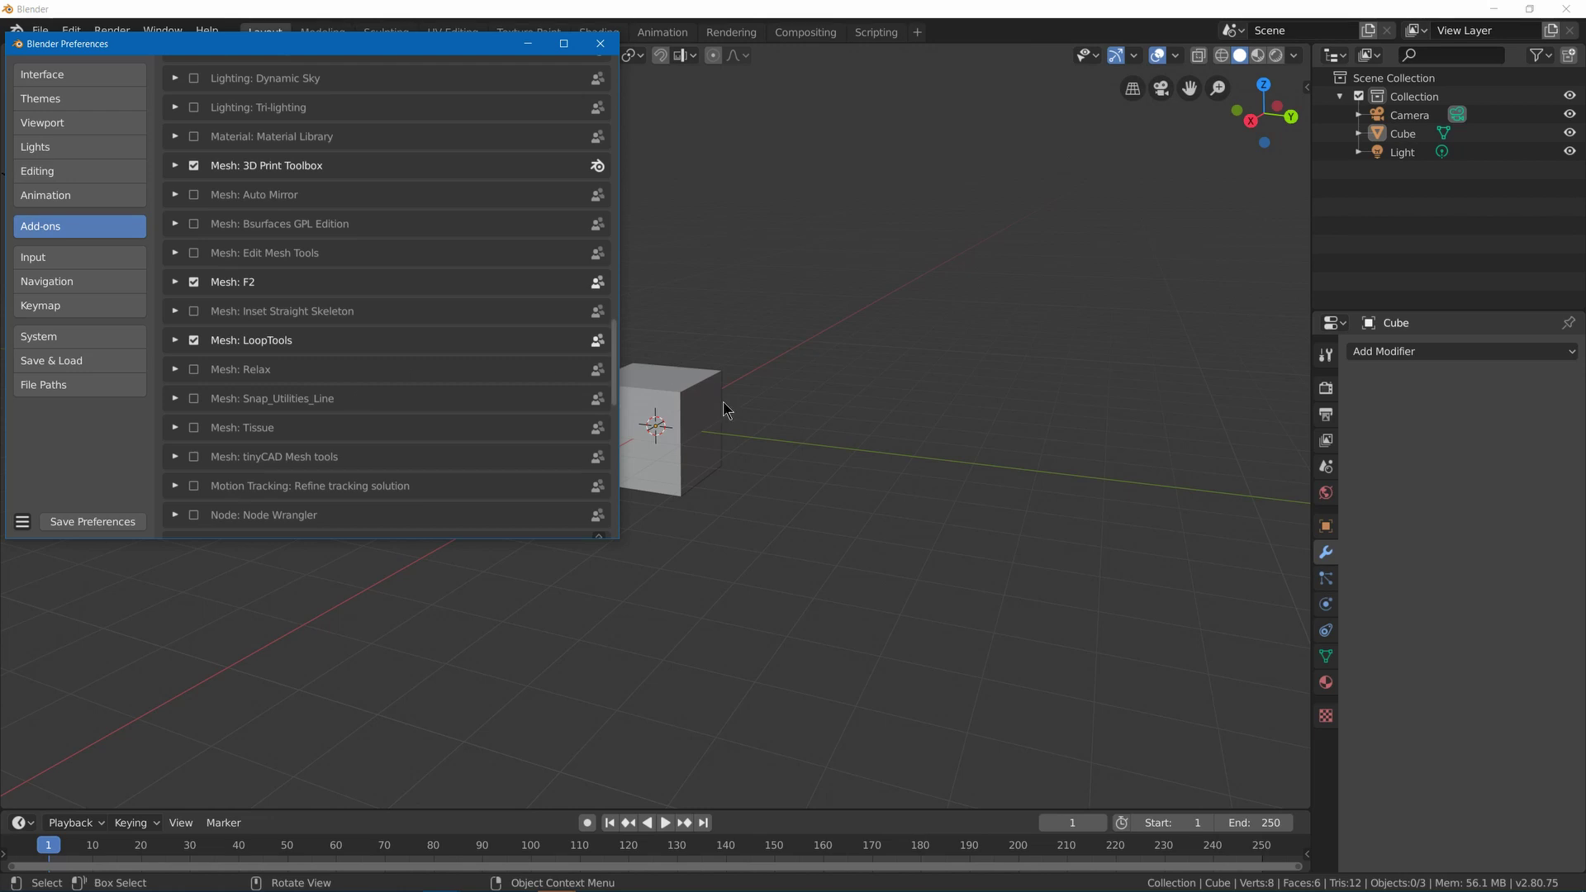
- Put the cube in Edit Mode and check the LoopTools entry in the context menu
right_click(698, 309)
key("Tab")
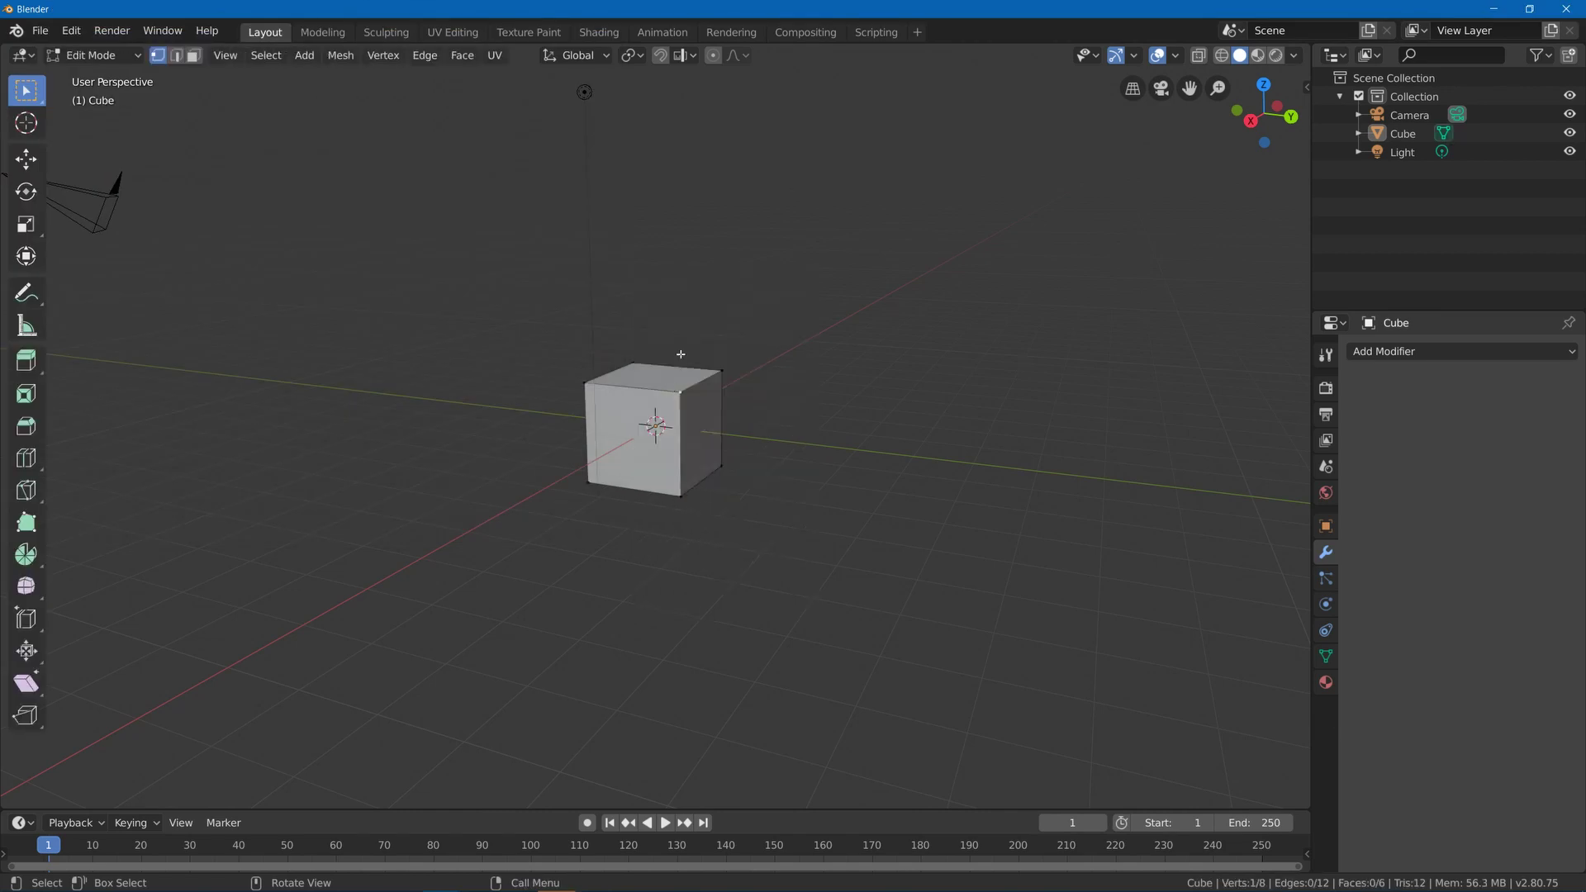
right_click(704, 312)
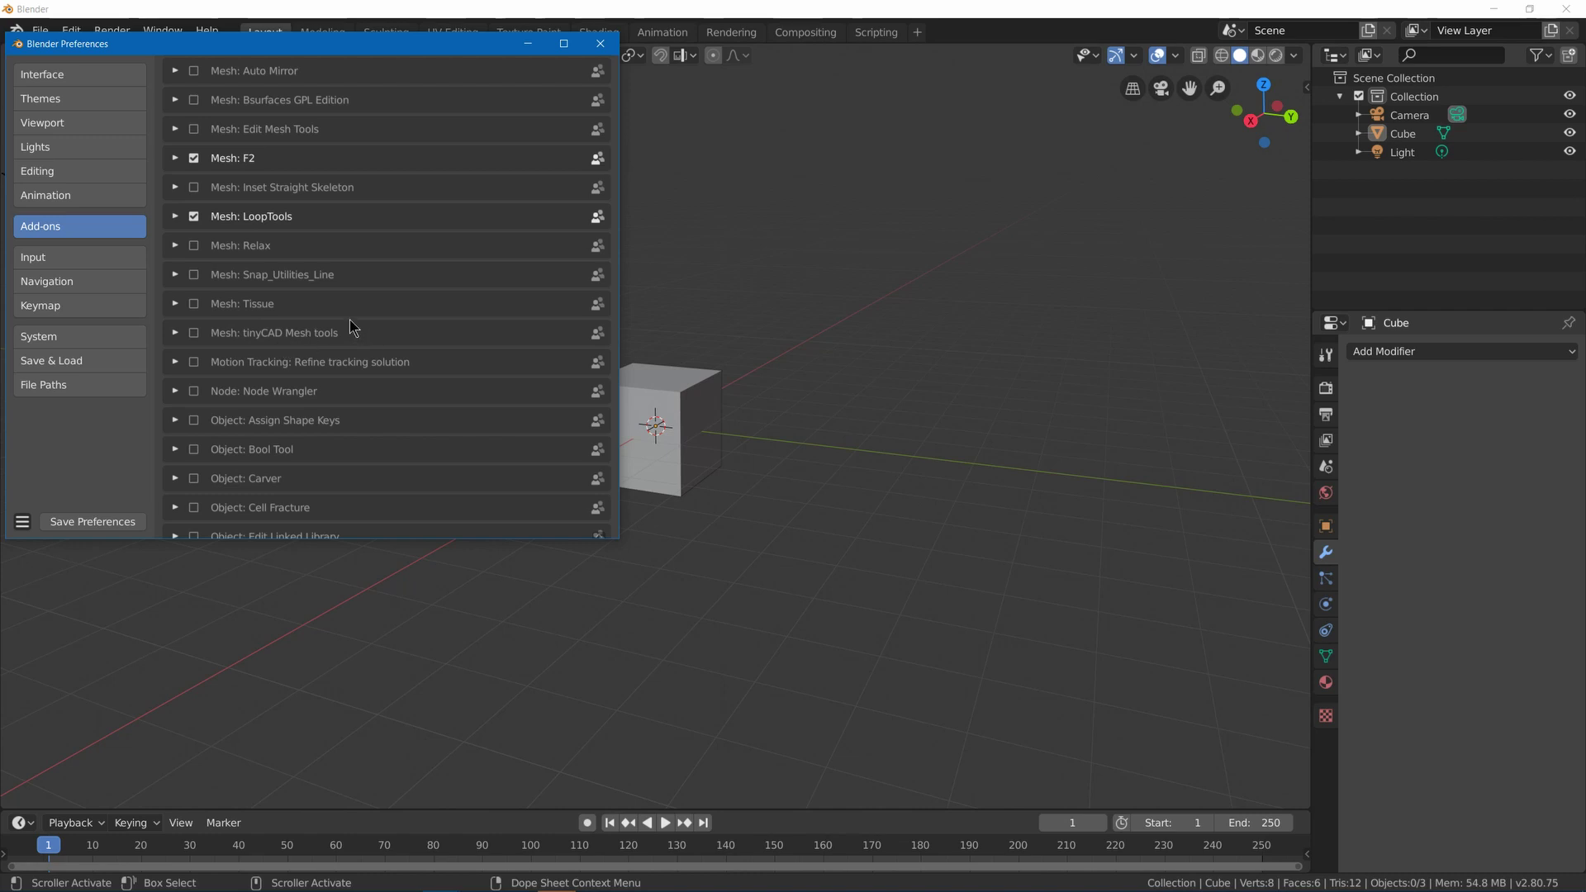
scroll(201, 339, "down", 2)
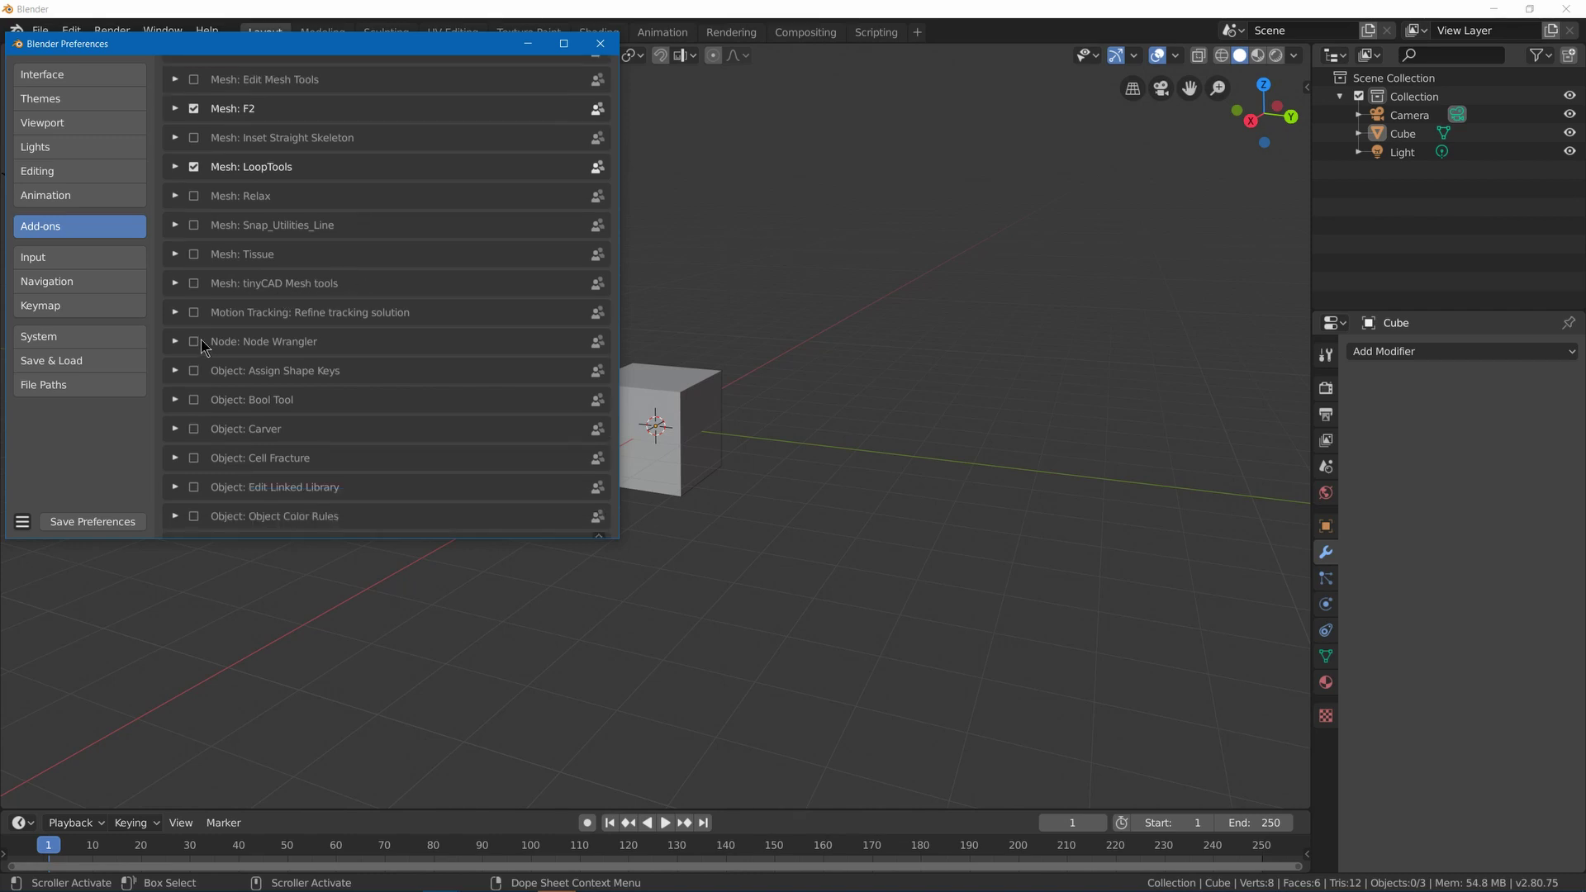
- Tick Node: Node Wrangler, Object: Bool Tool, Object: Cell Fracture and Object: Scatter Objects
left_click(195, 341)
scroll(191, 389, "down", 1)
left_click(193, 377)
scroll(194, 380, "down", 2)
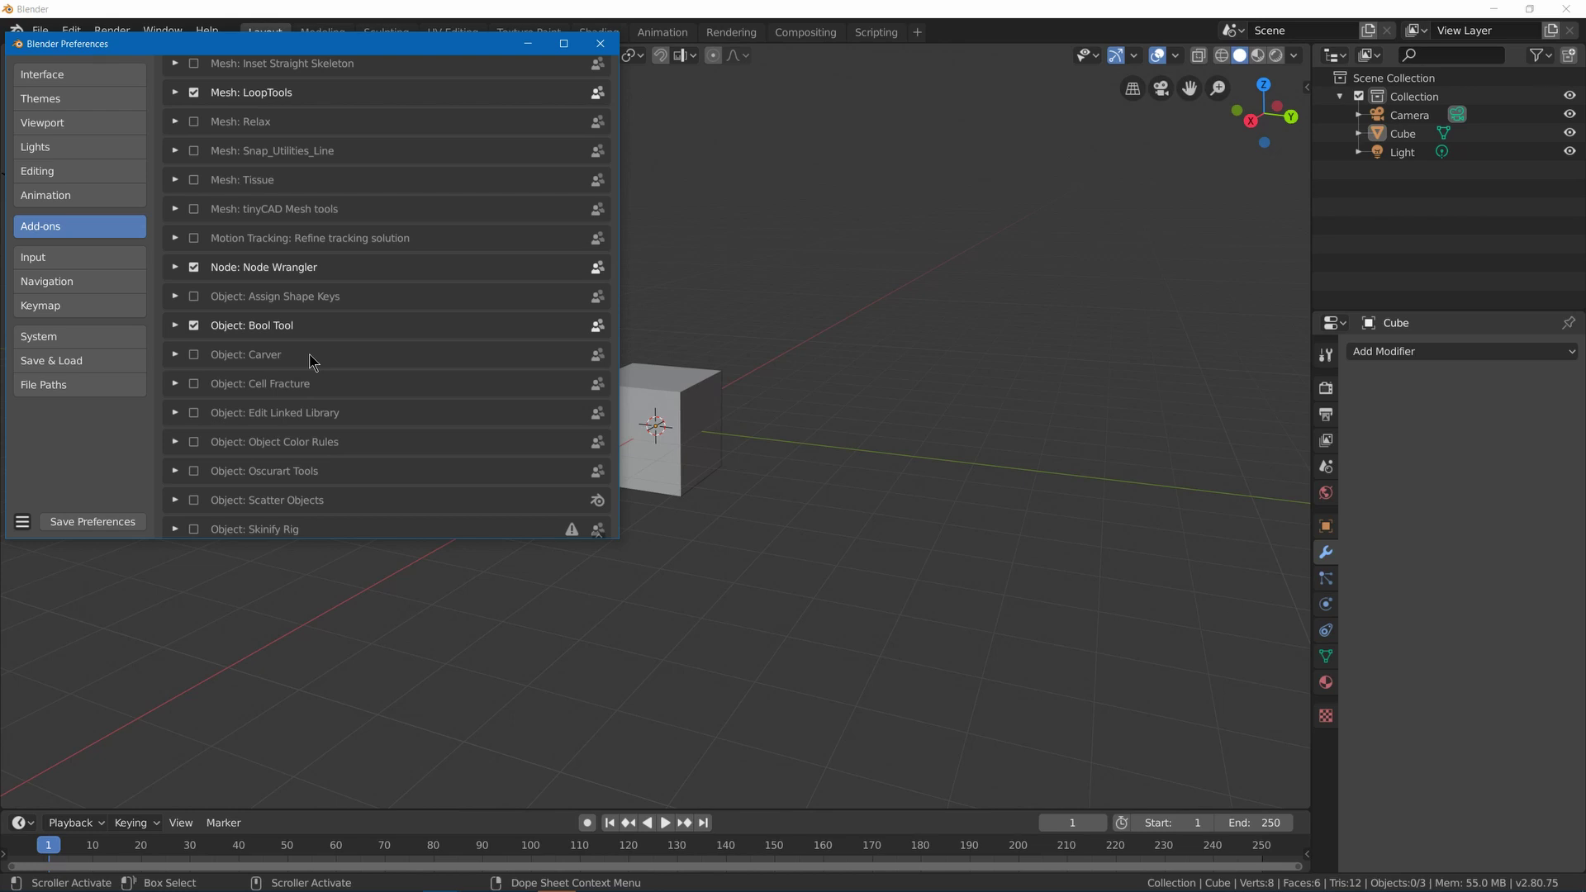
scroll(309, 354, "down", 2)
left_click(193, 334)
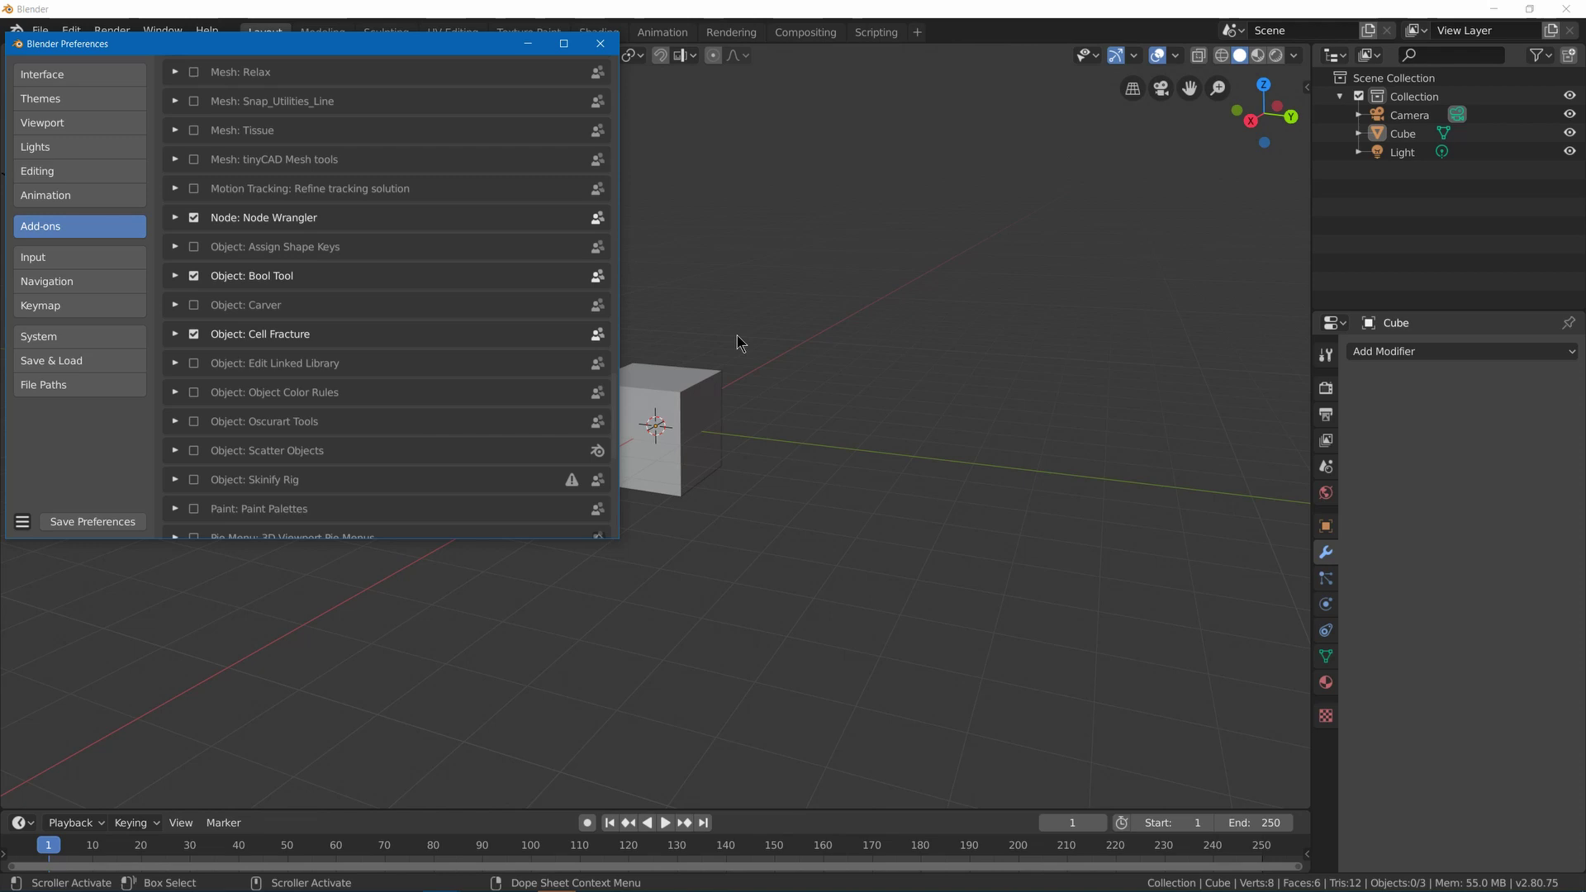
scroll(248, 356, "down", 3)
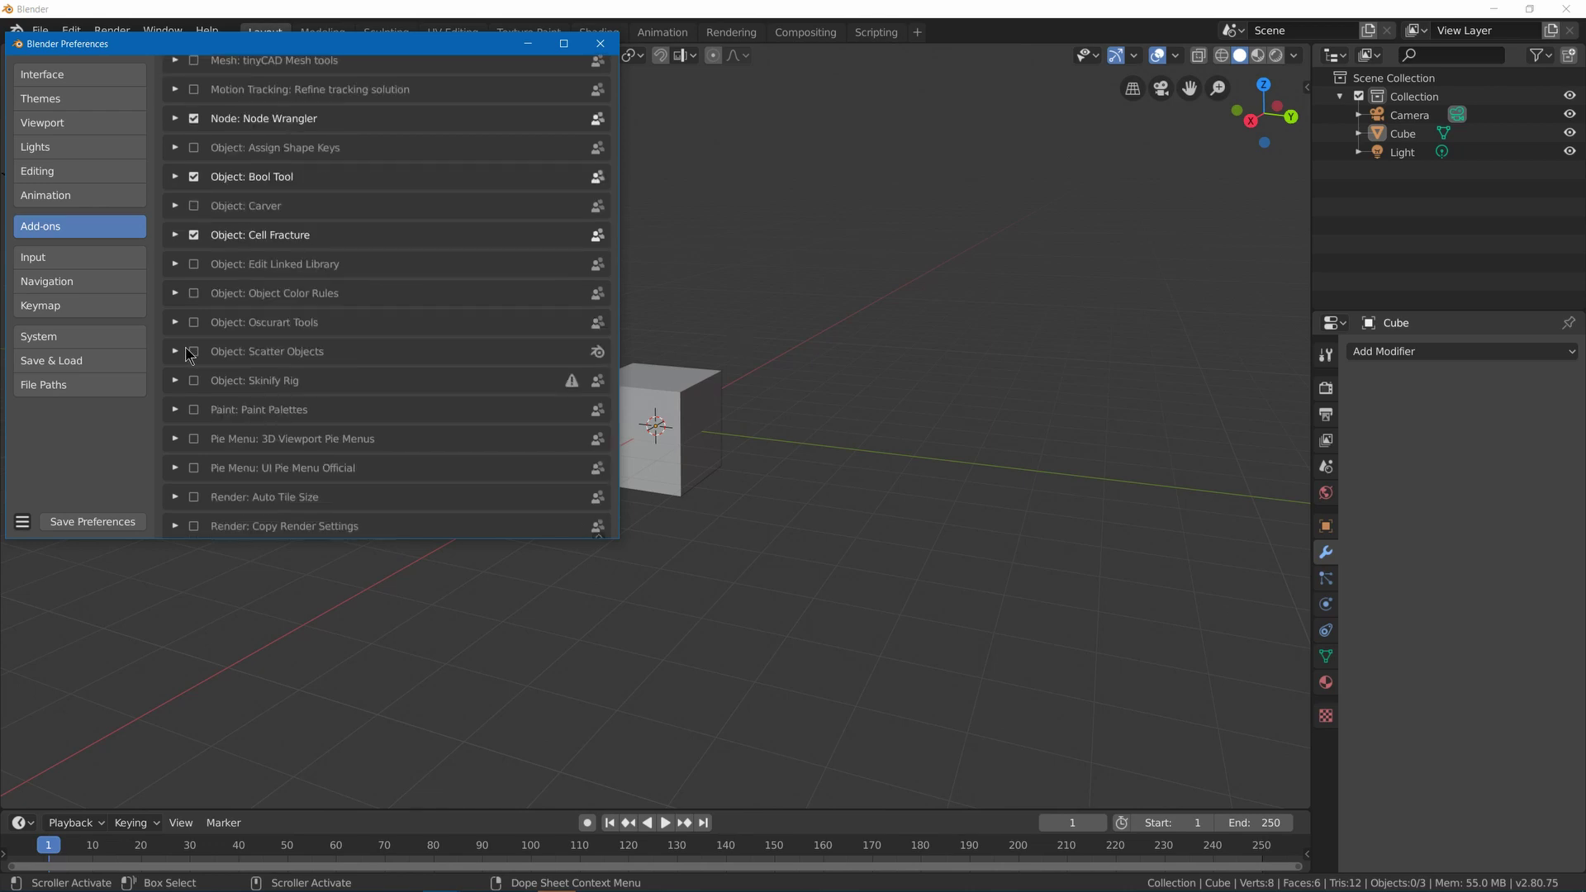
left_click(193, 352)
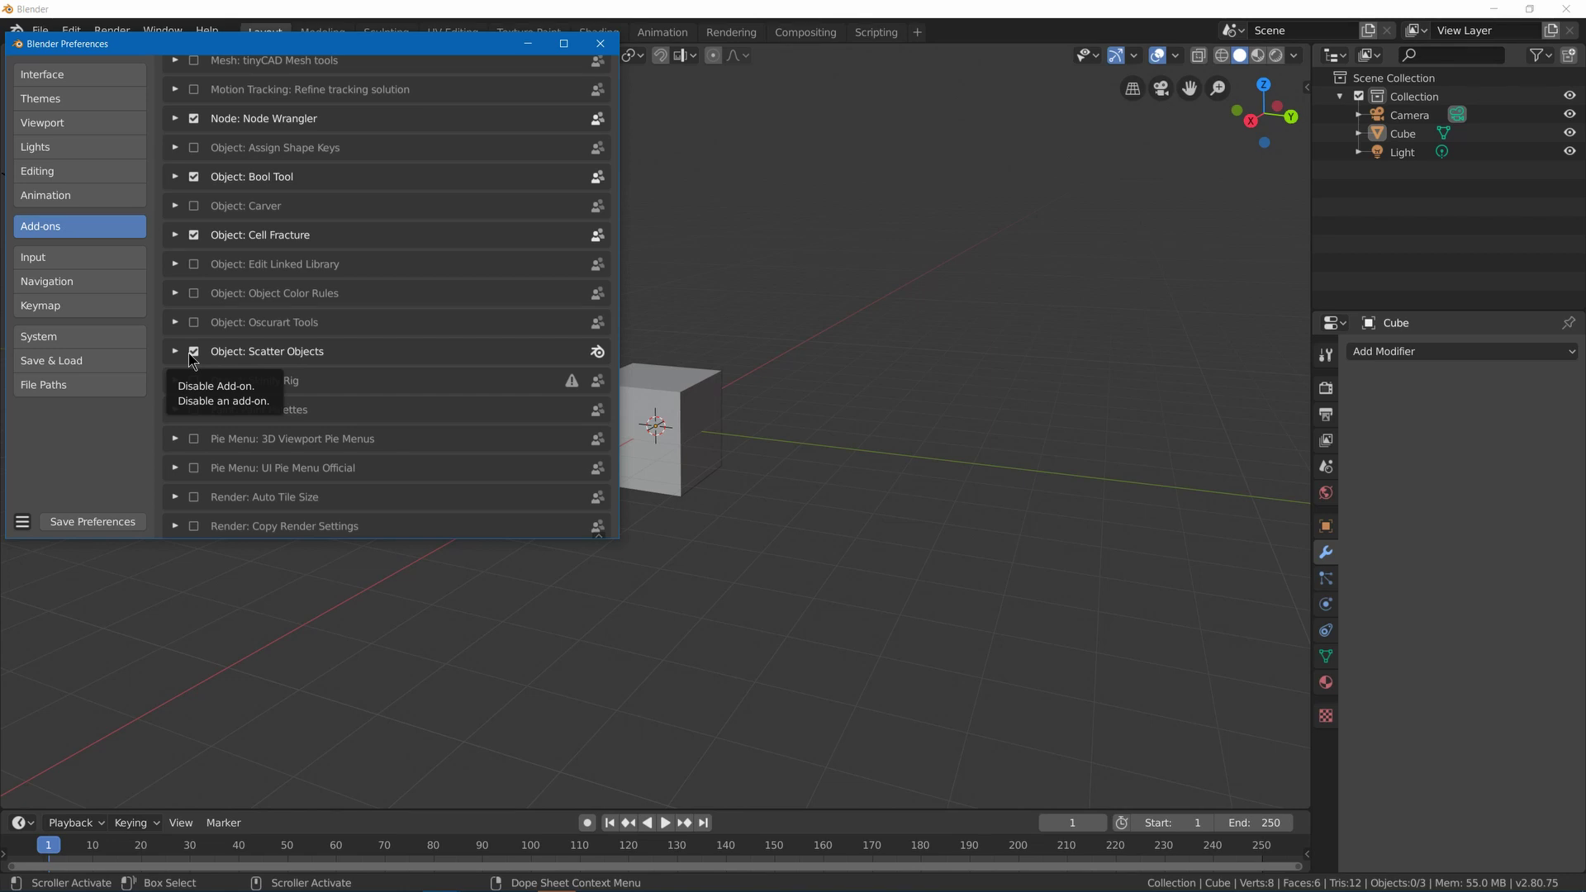
- Enable the Rigging: Rigify and UV: Magic UV add-ons, reviewing Magic UV's details
scroll(188, 354, "down", 4)
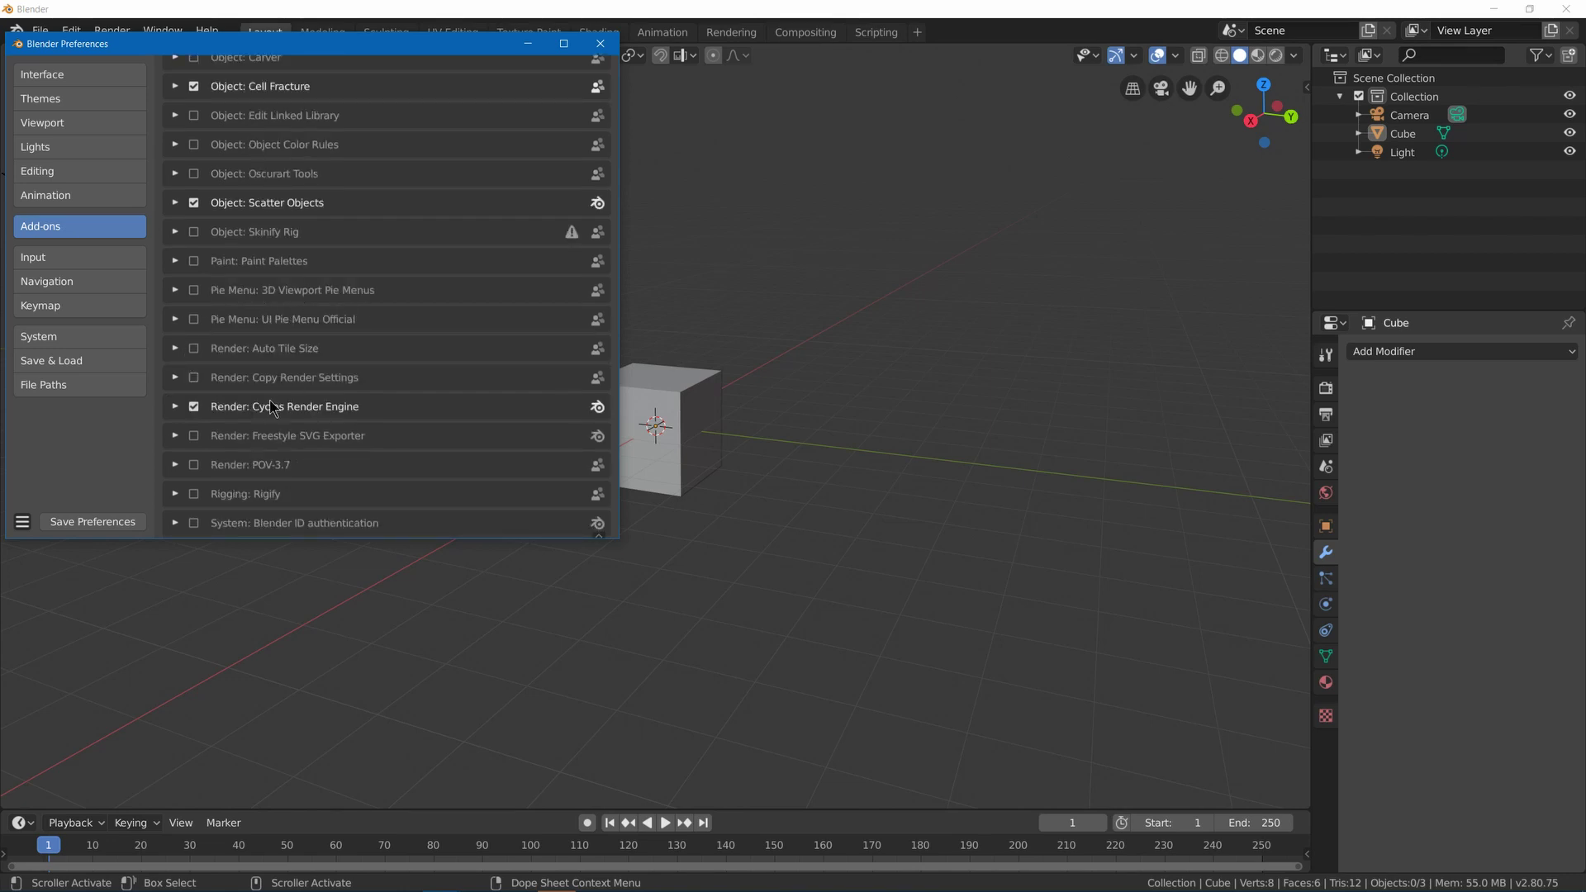
scroll(177, 344, "down", 4)
left_click(190, 347)
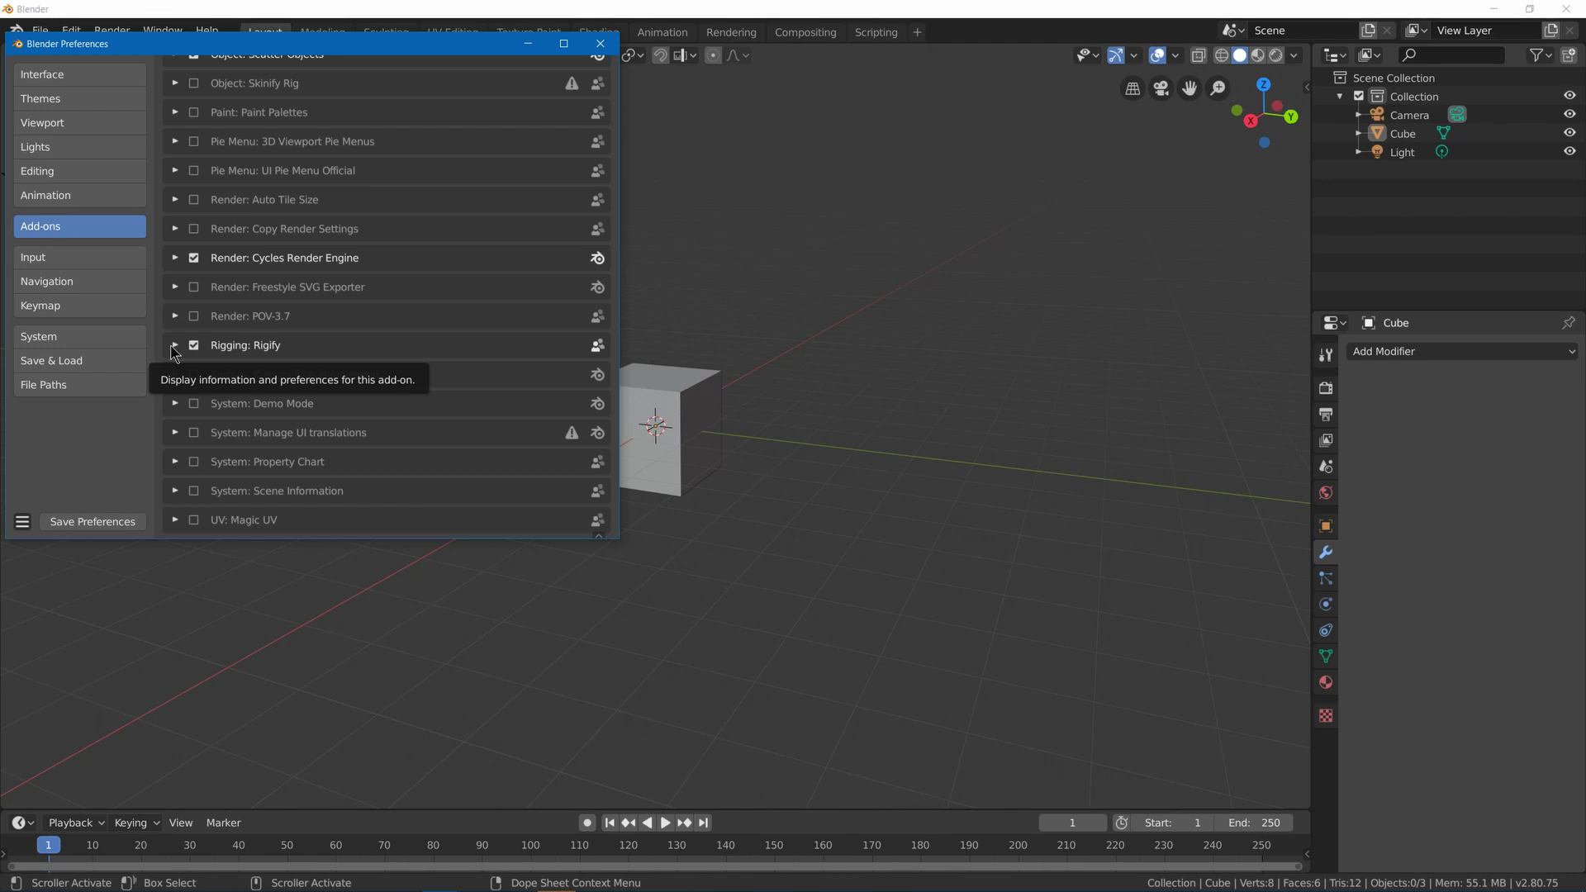
left_click(194, 517)
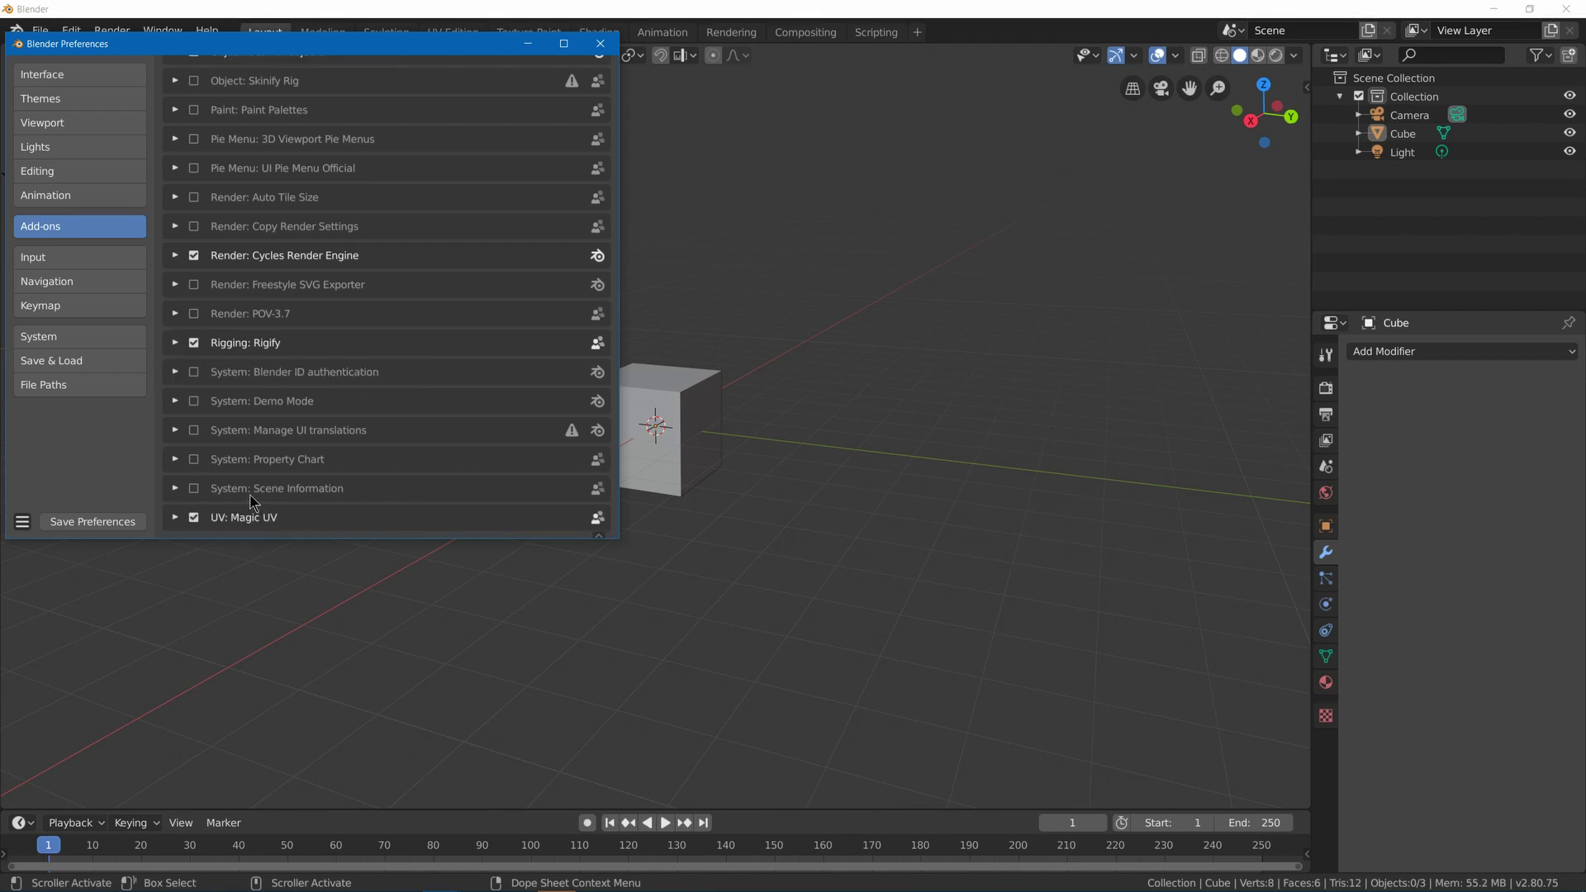
left_click(175, 517)
scroll(178, 462, "down", 3)
left_click(176, 423)
- Review the enabled add-ons list, then go to the Input preferences
scroll(324, 365, "up", 8)
scroll(312, 351, "up", 5)
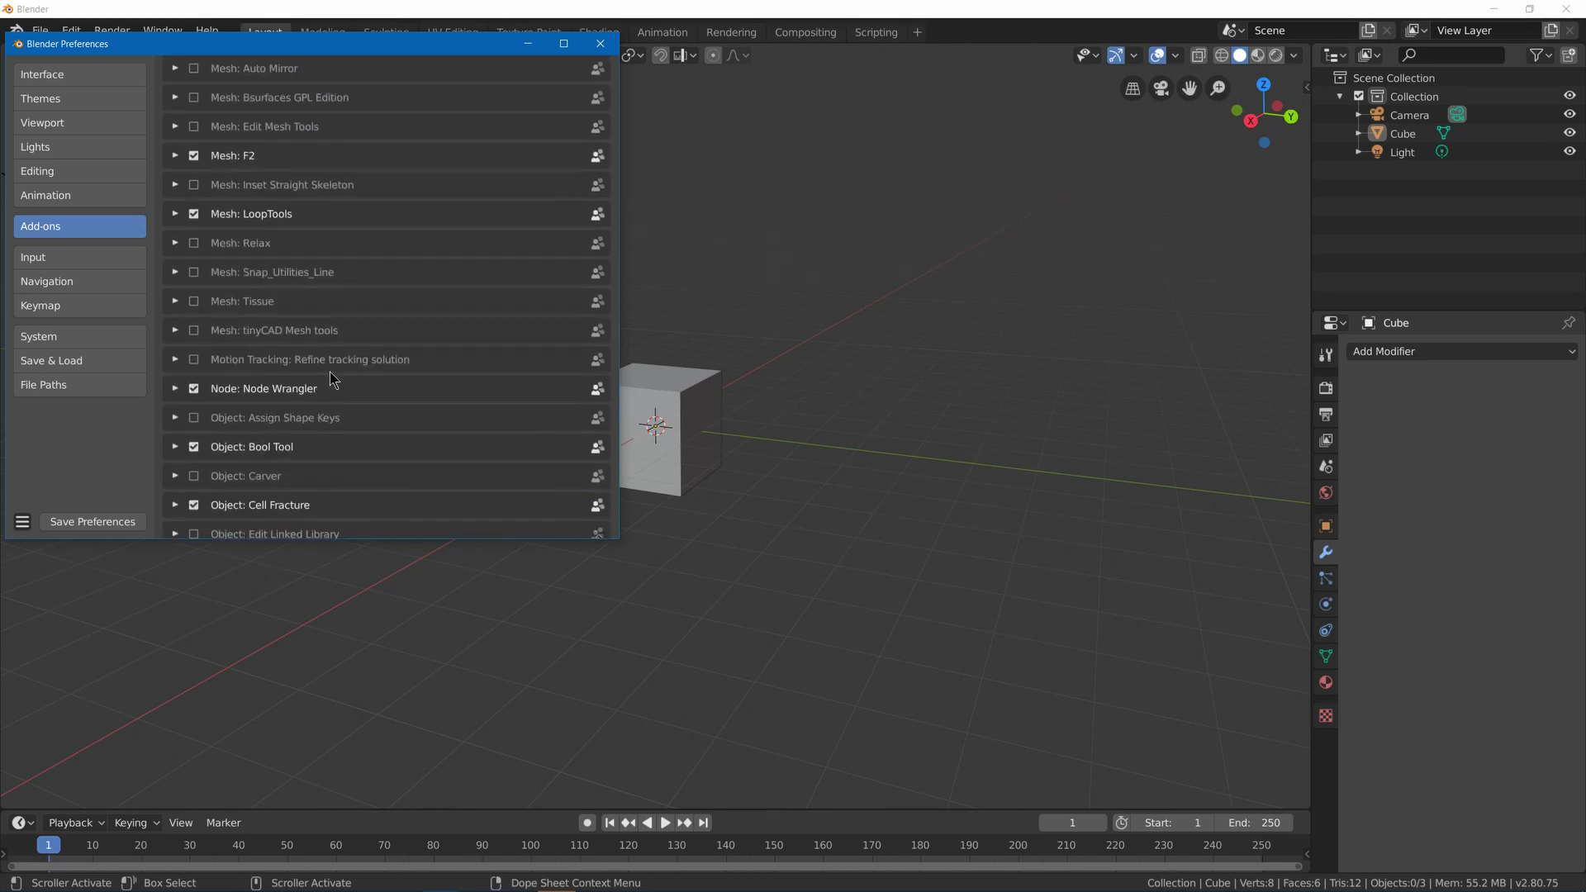
scroll(388, 395, "up", 4)
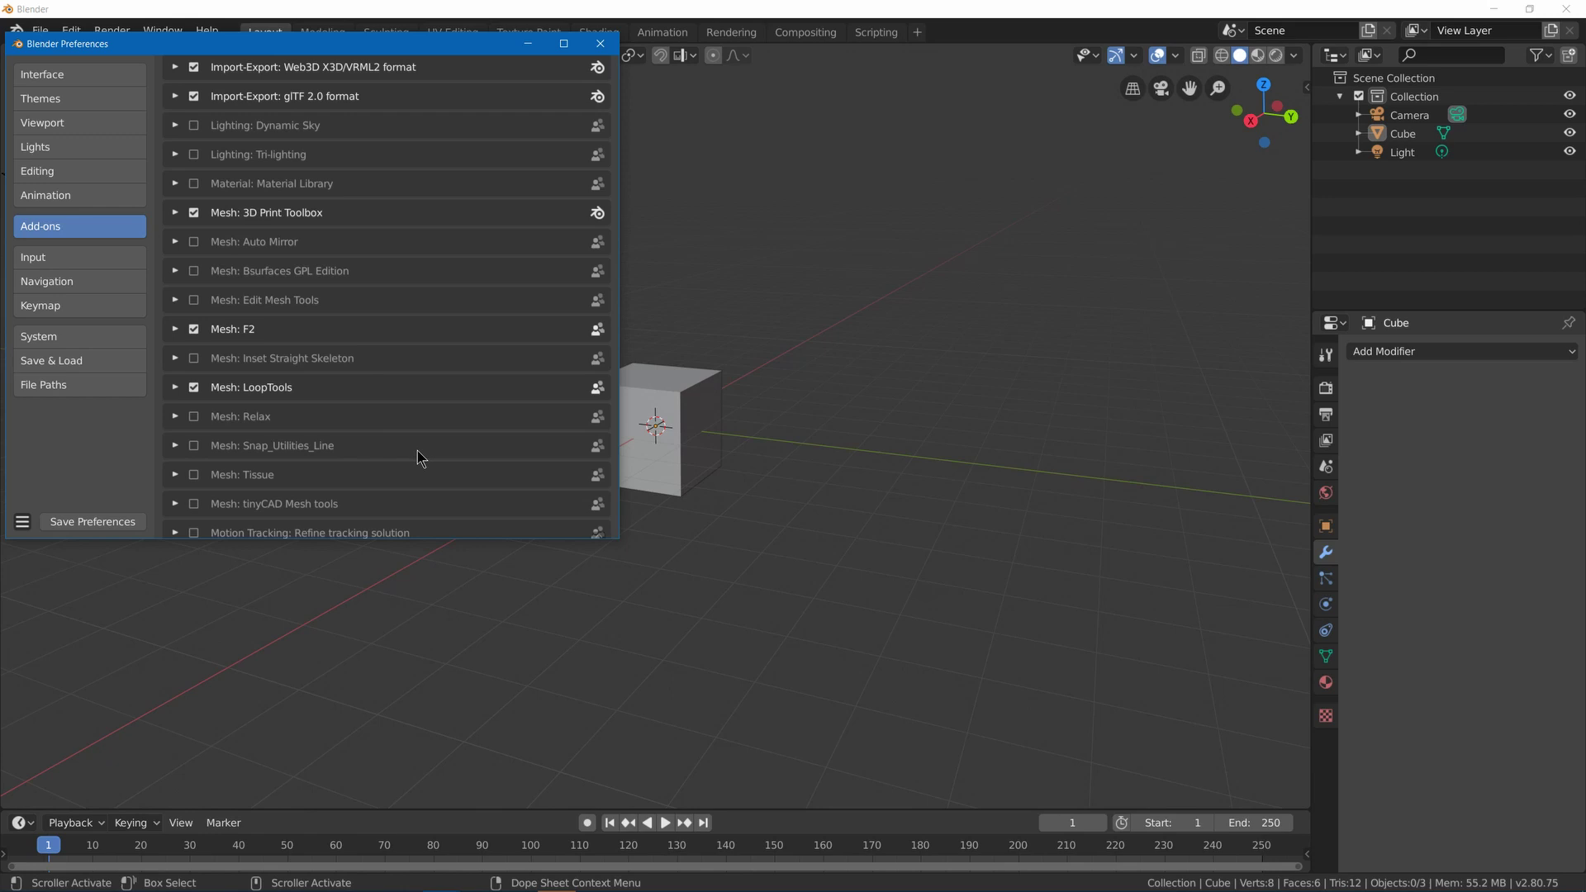
scroll(418, 449, "up", 3)
scroll(414, 433, "up", 5)
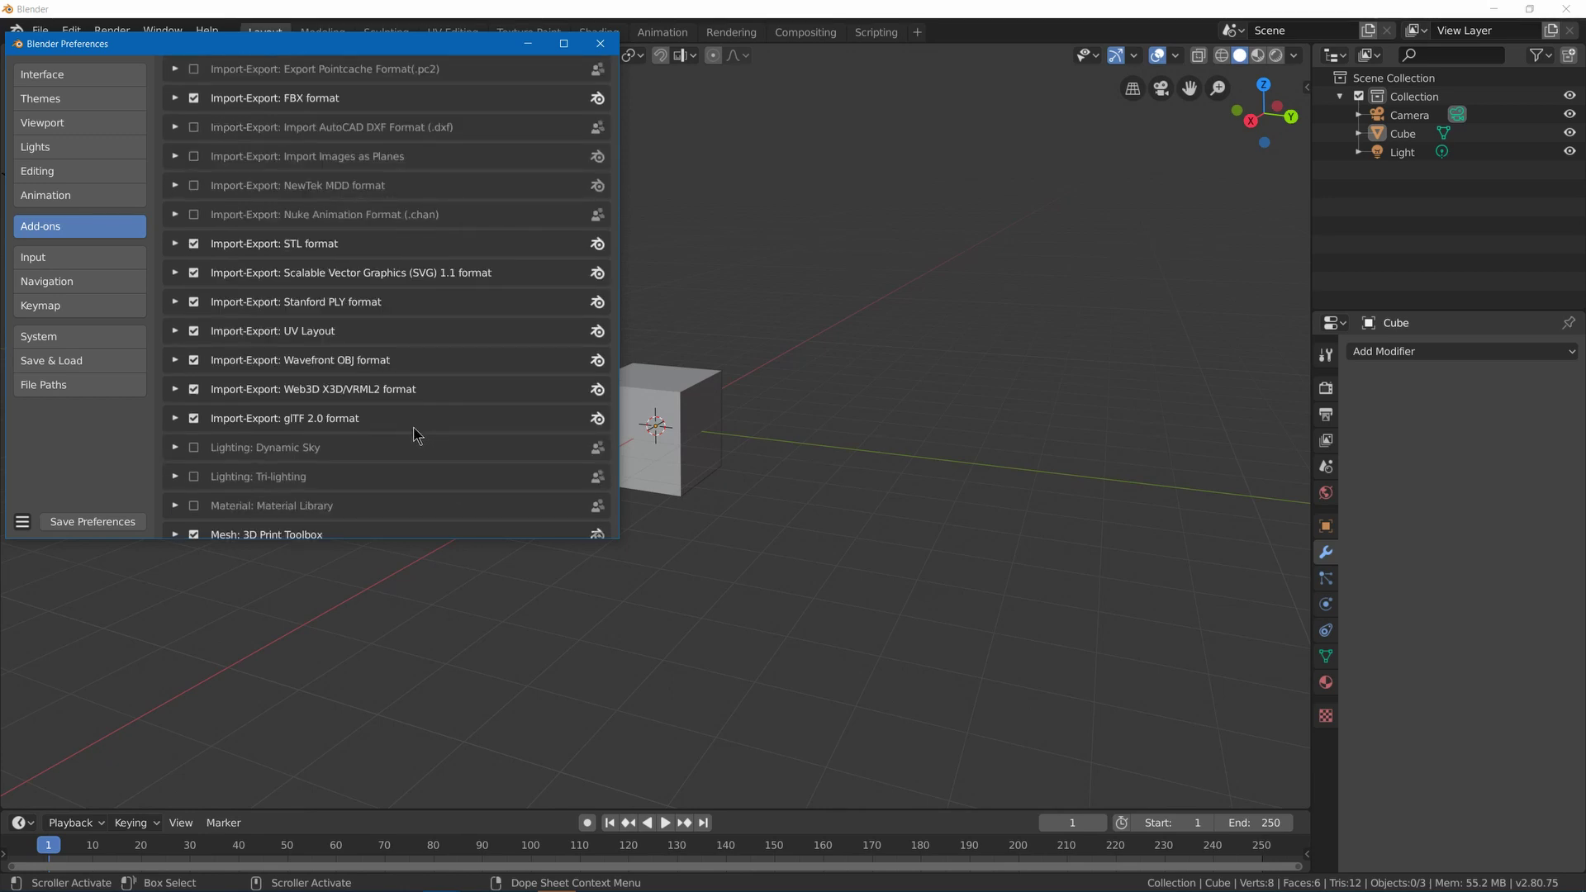
scroll(413, 434, "down", 5)
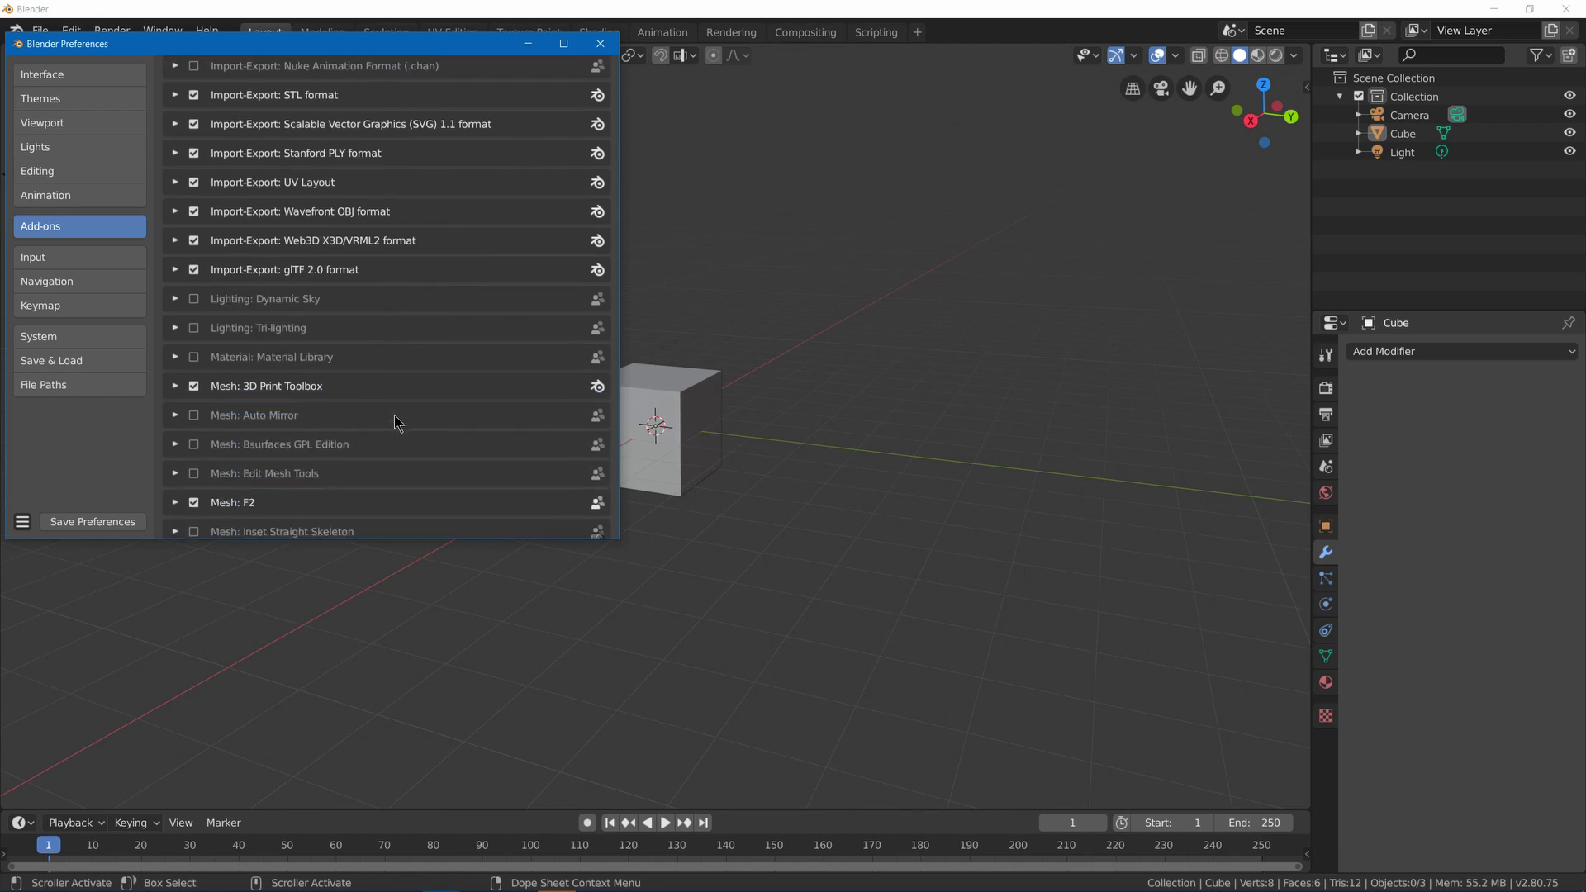
scroll(398, 417, "down", 1)
scroll(401, 416, "down", 3)
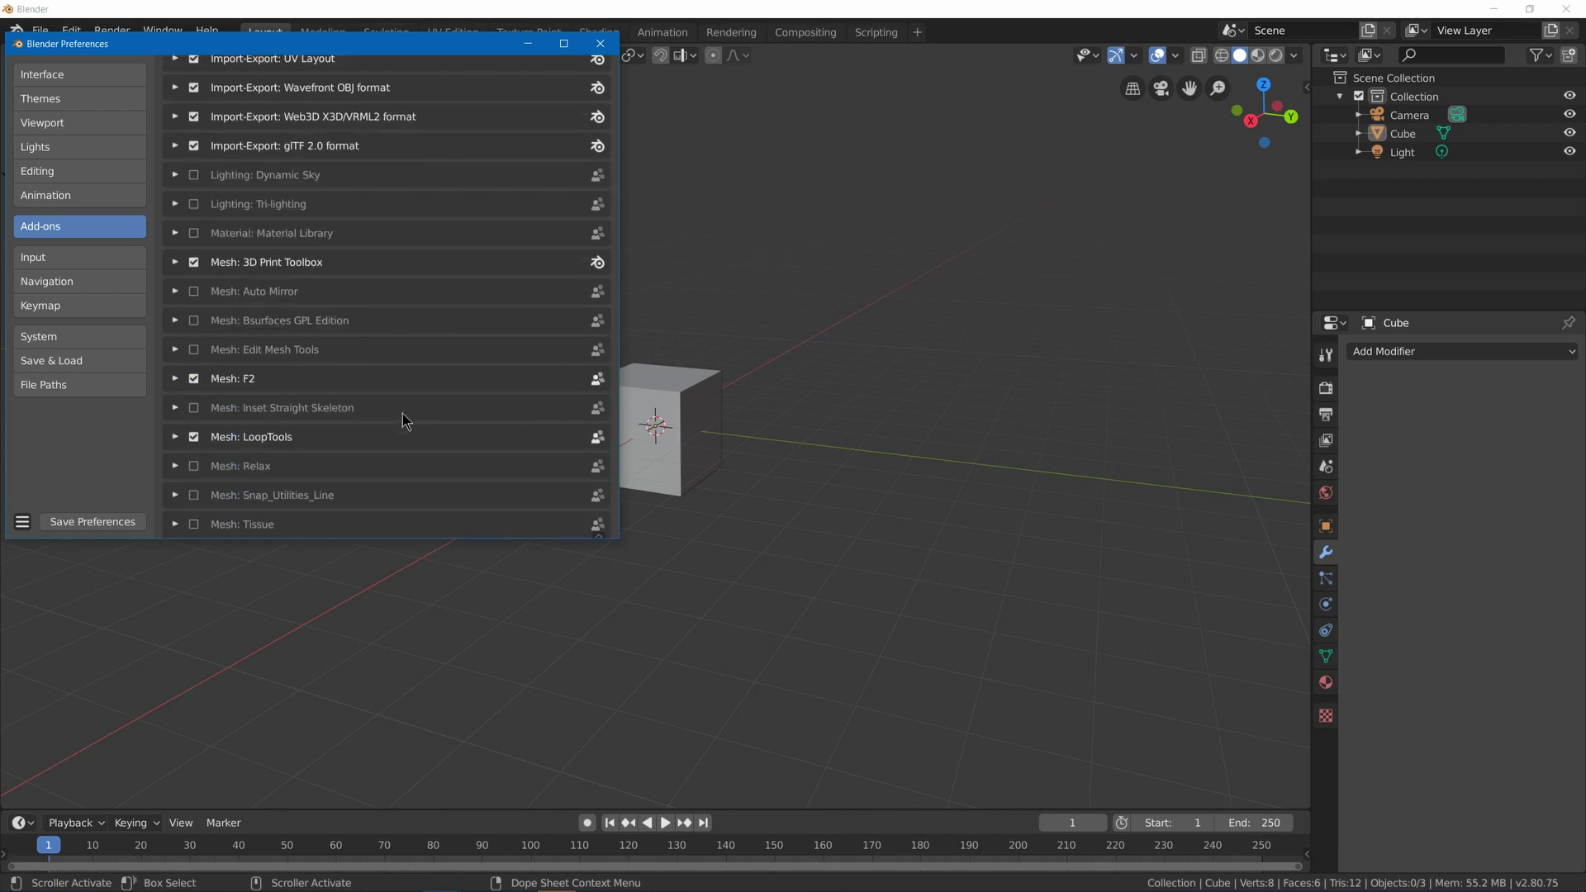
left_click(33, 257)
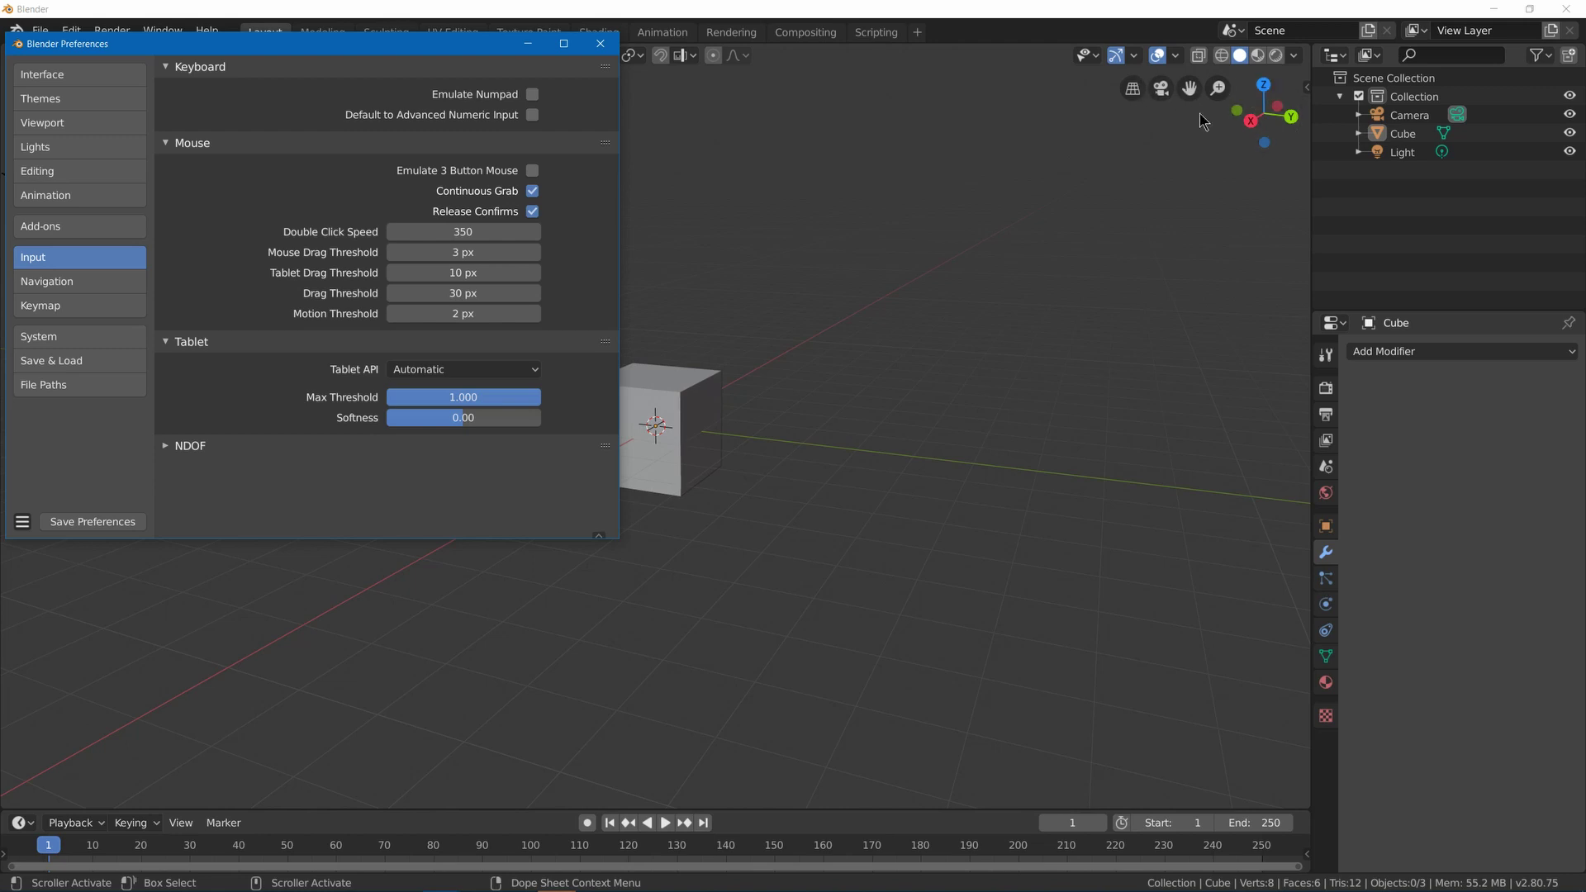
left_click(878, 328)
key("grave")
- Show the Navigation preferences, then open the viewport sidebar's View tab
left_click(33, 281)
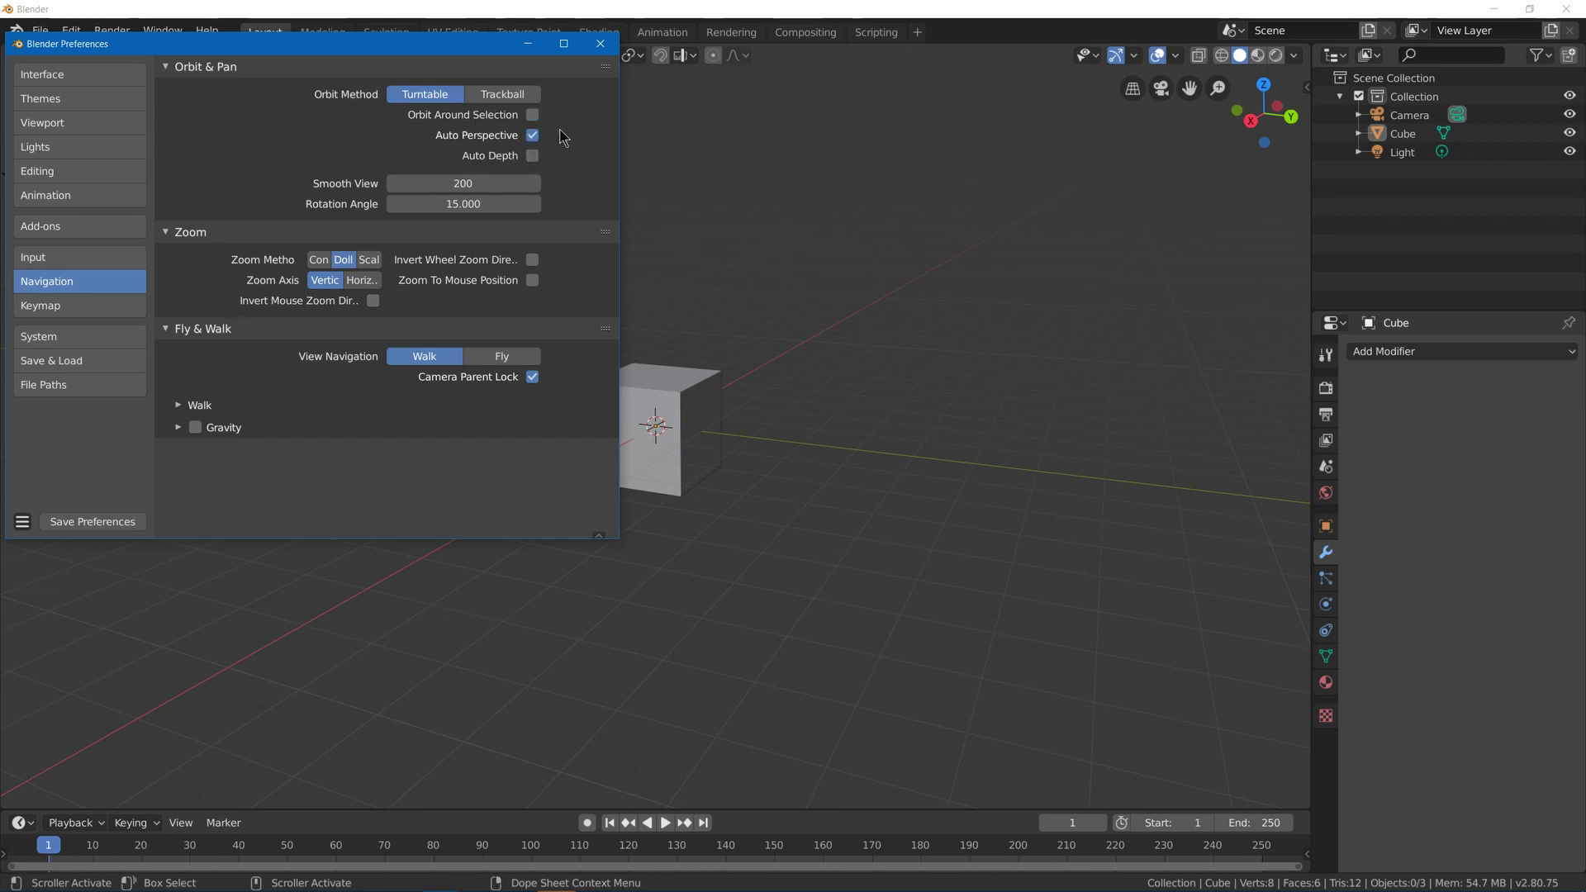
left_click(786, 428)
key("n")
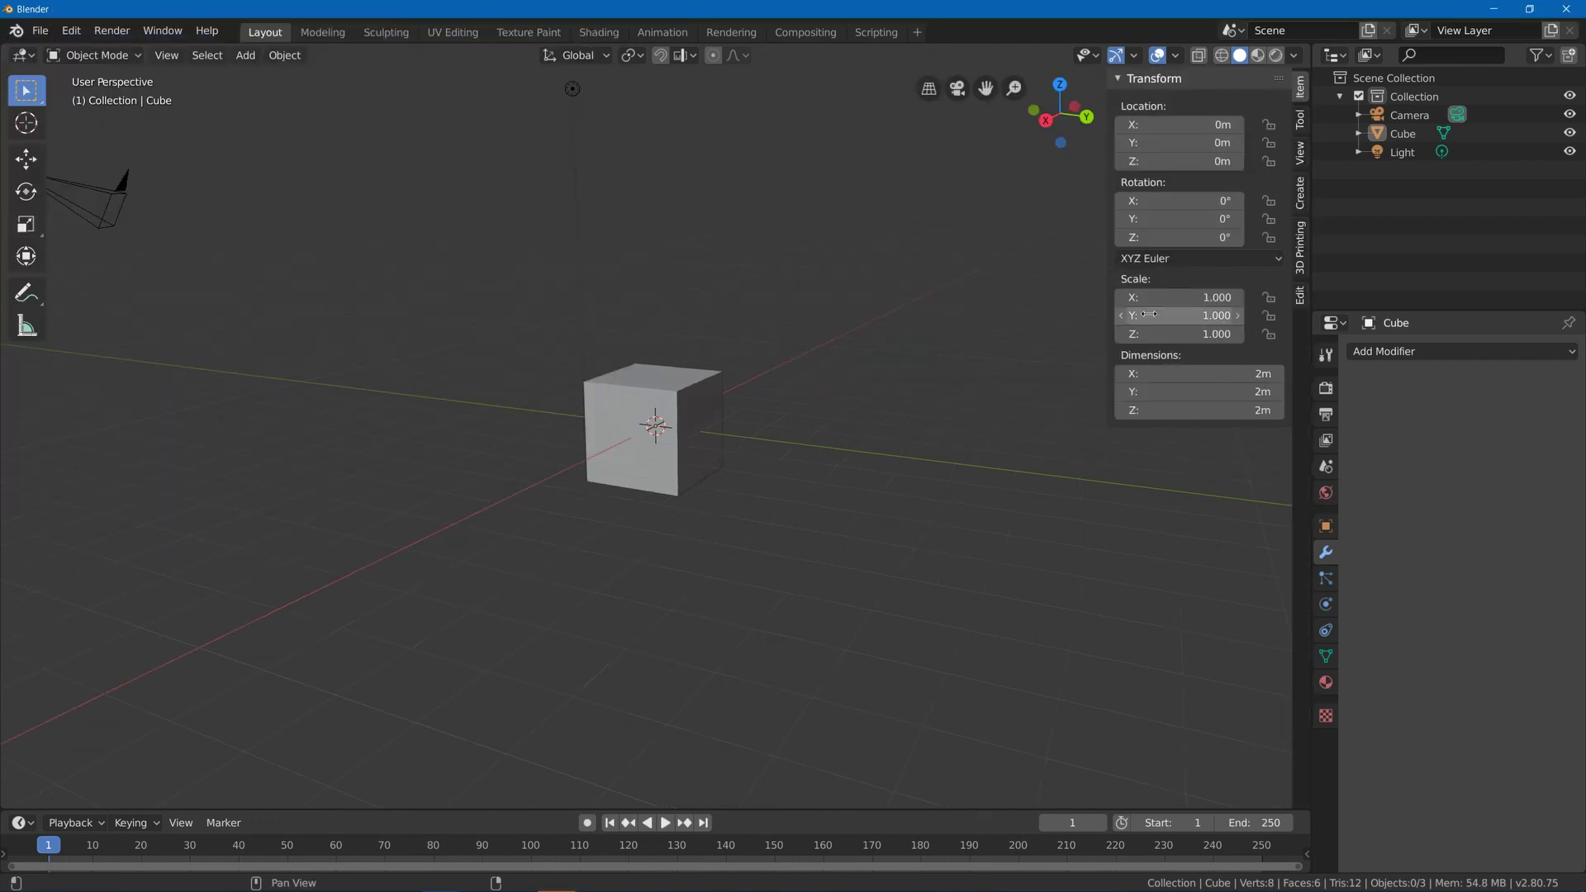
left_click(1301, 162)
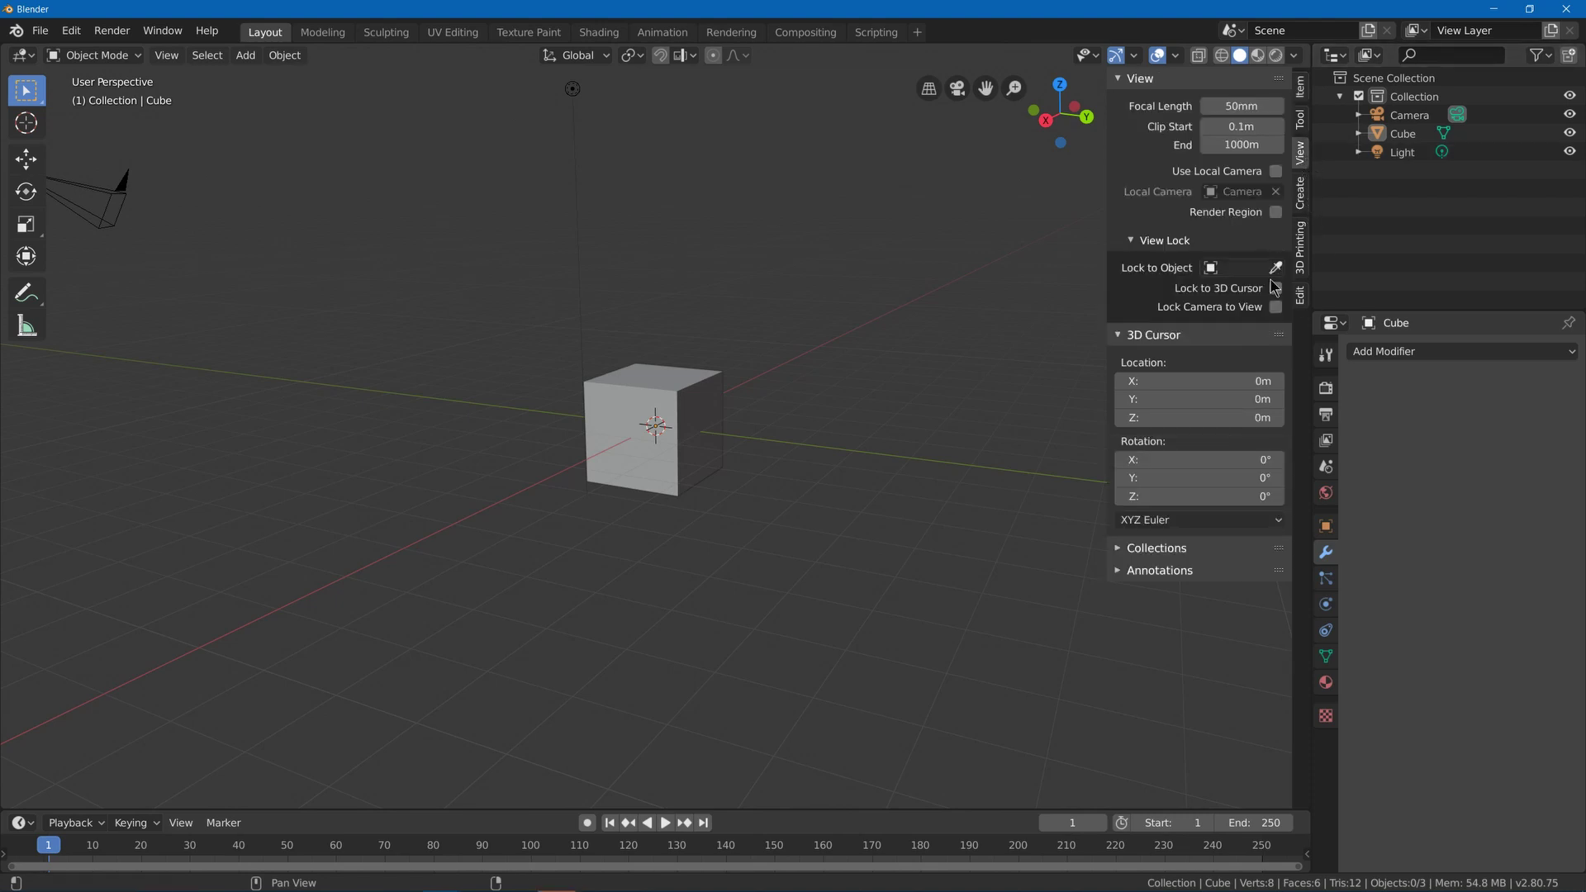
- Close the sidebar and turn on Select All Toggles in the Keymap preferences
key("n")
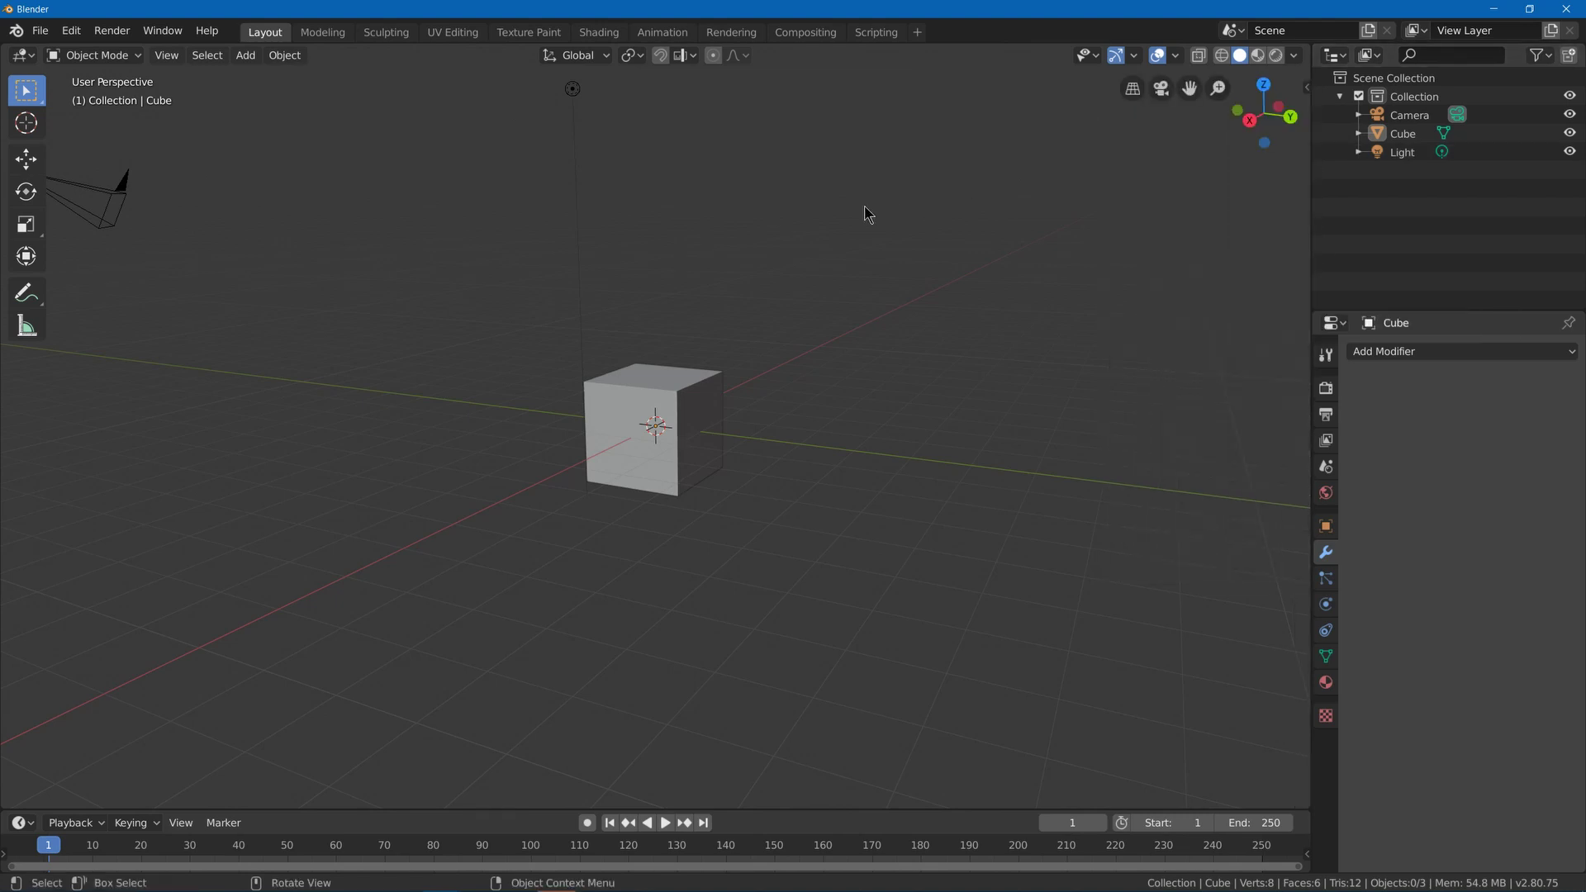
key("ctrl+comma")
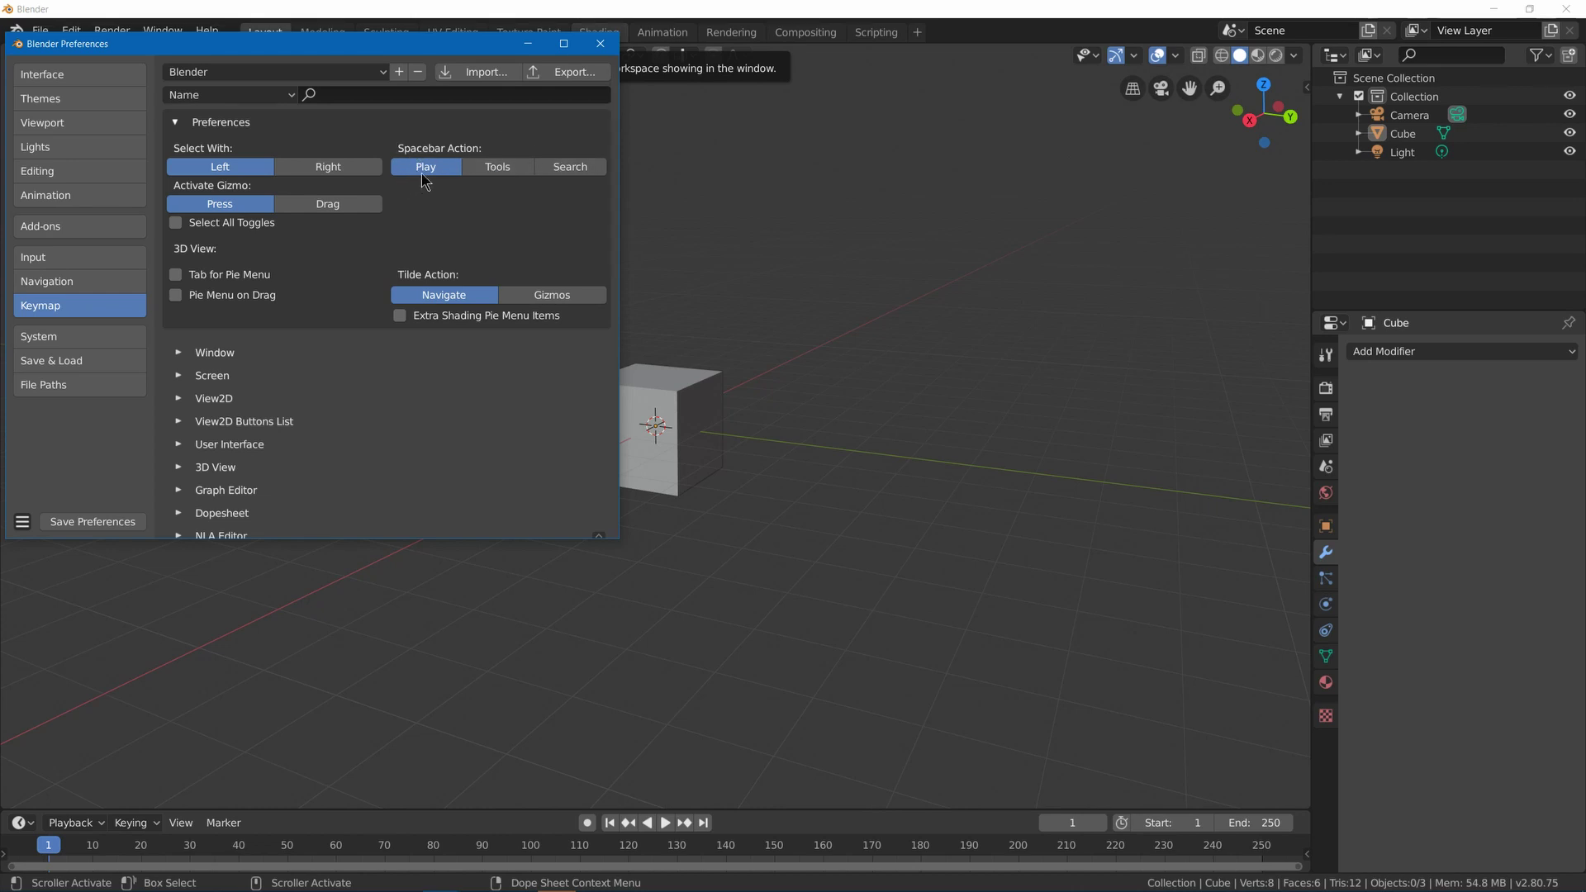
left_click(176, 222)
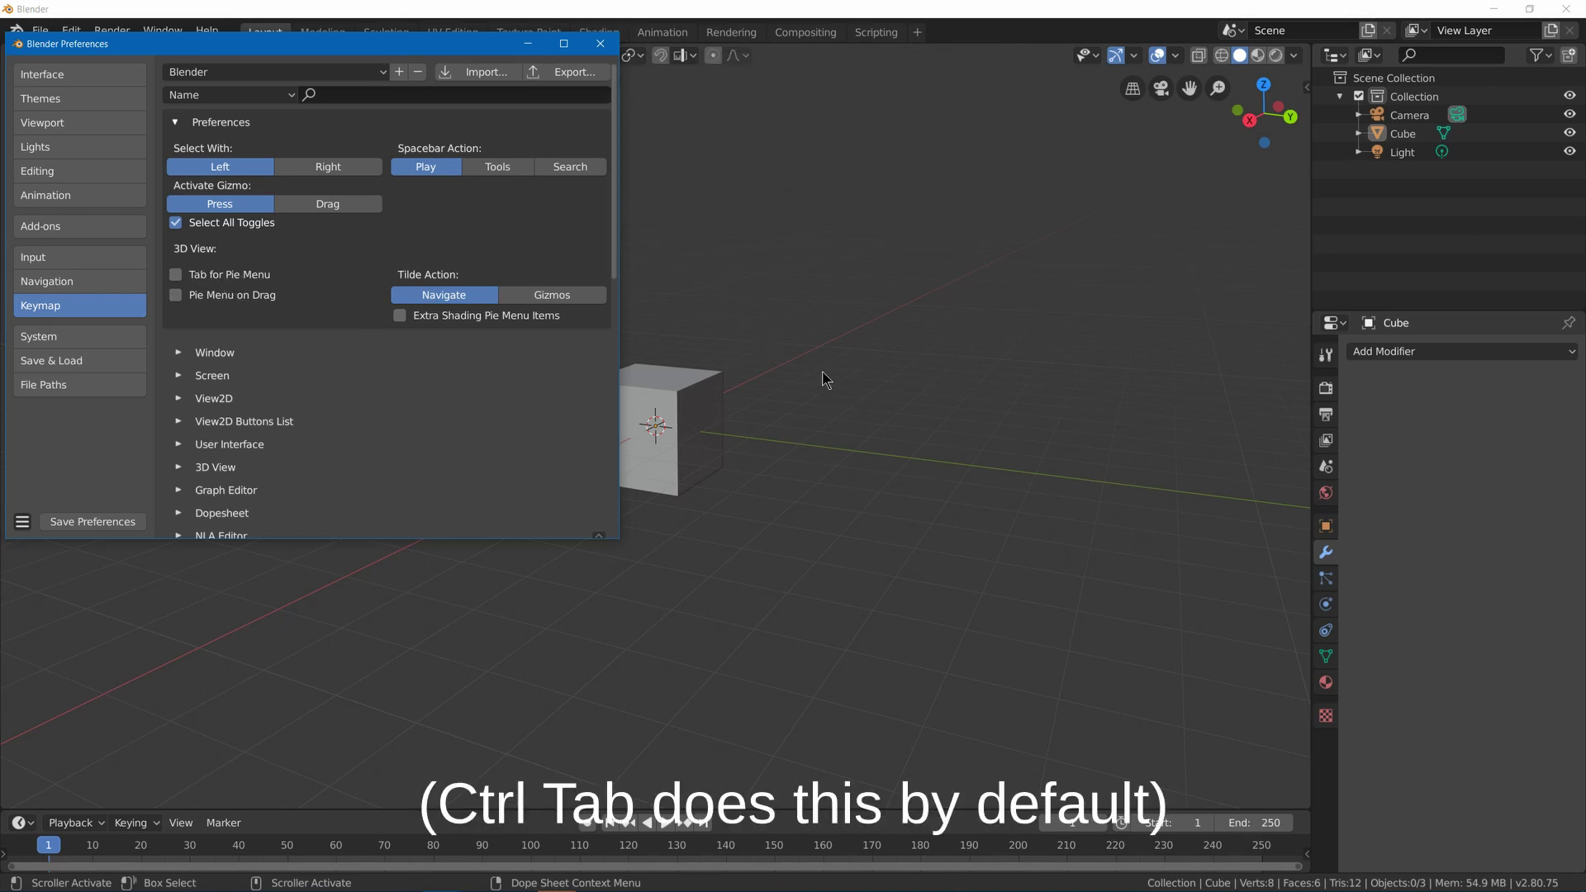
- Expand and inspect the Window keymap entries, then open the keymap preset list
scroll(231, 272, "down", 5)
left_click(179, 179)
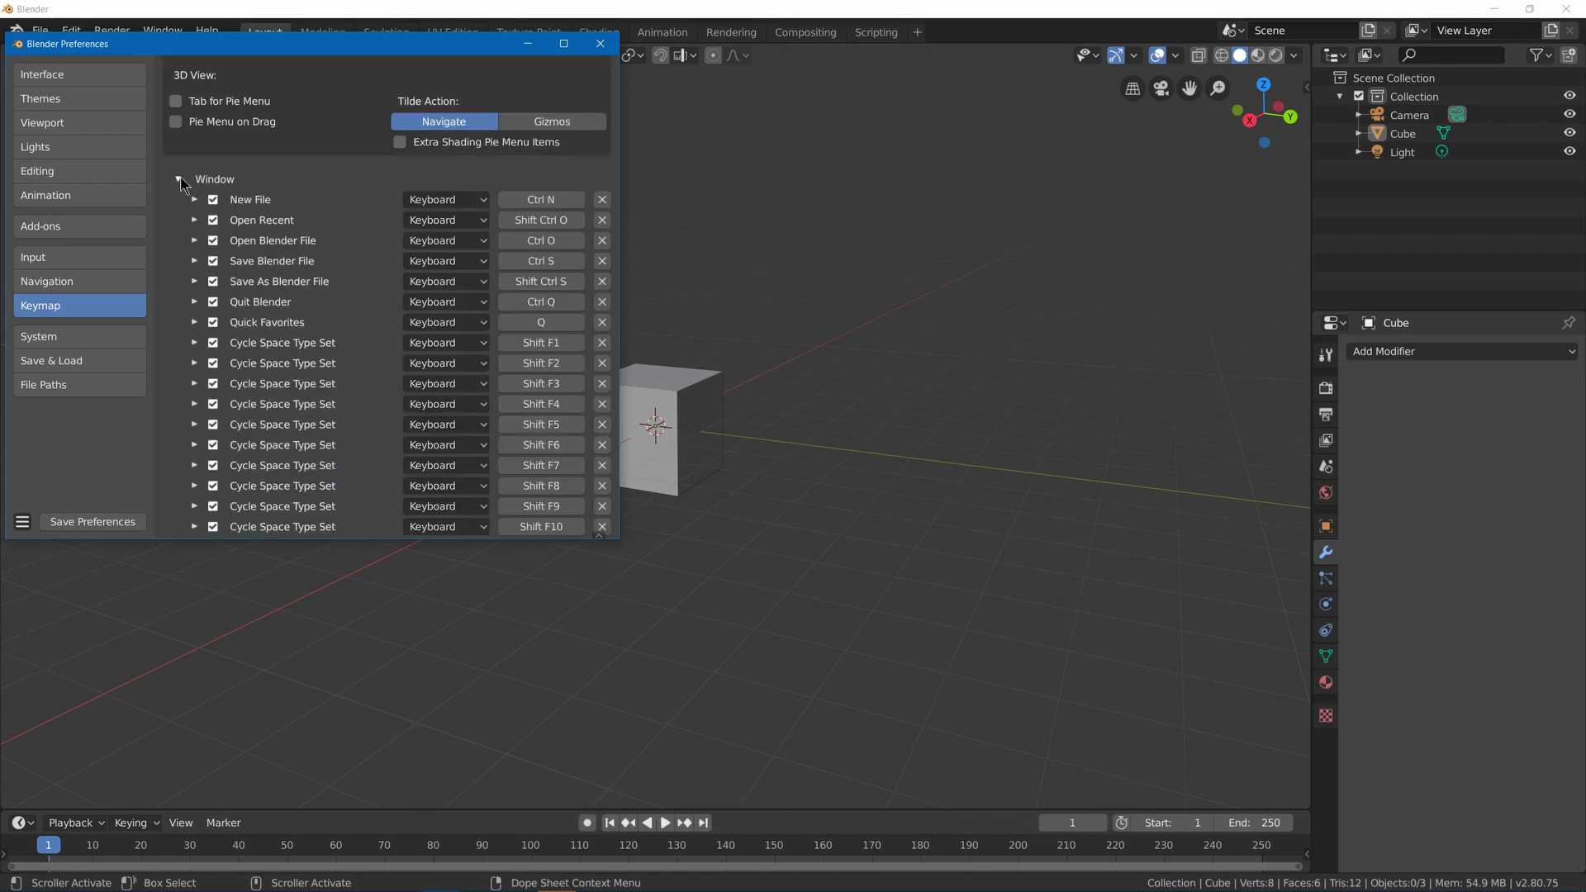
scroll(510, 331, "down", 4)
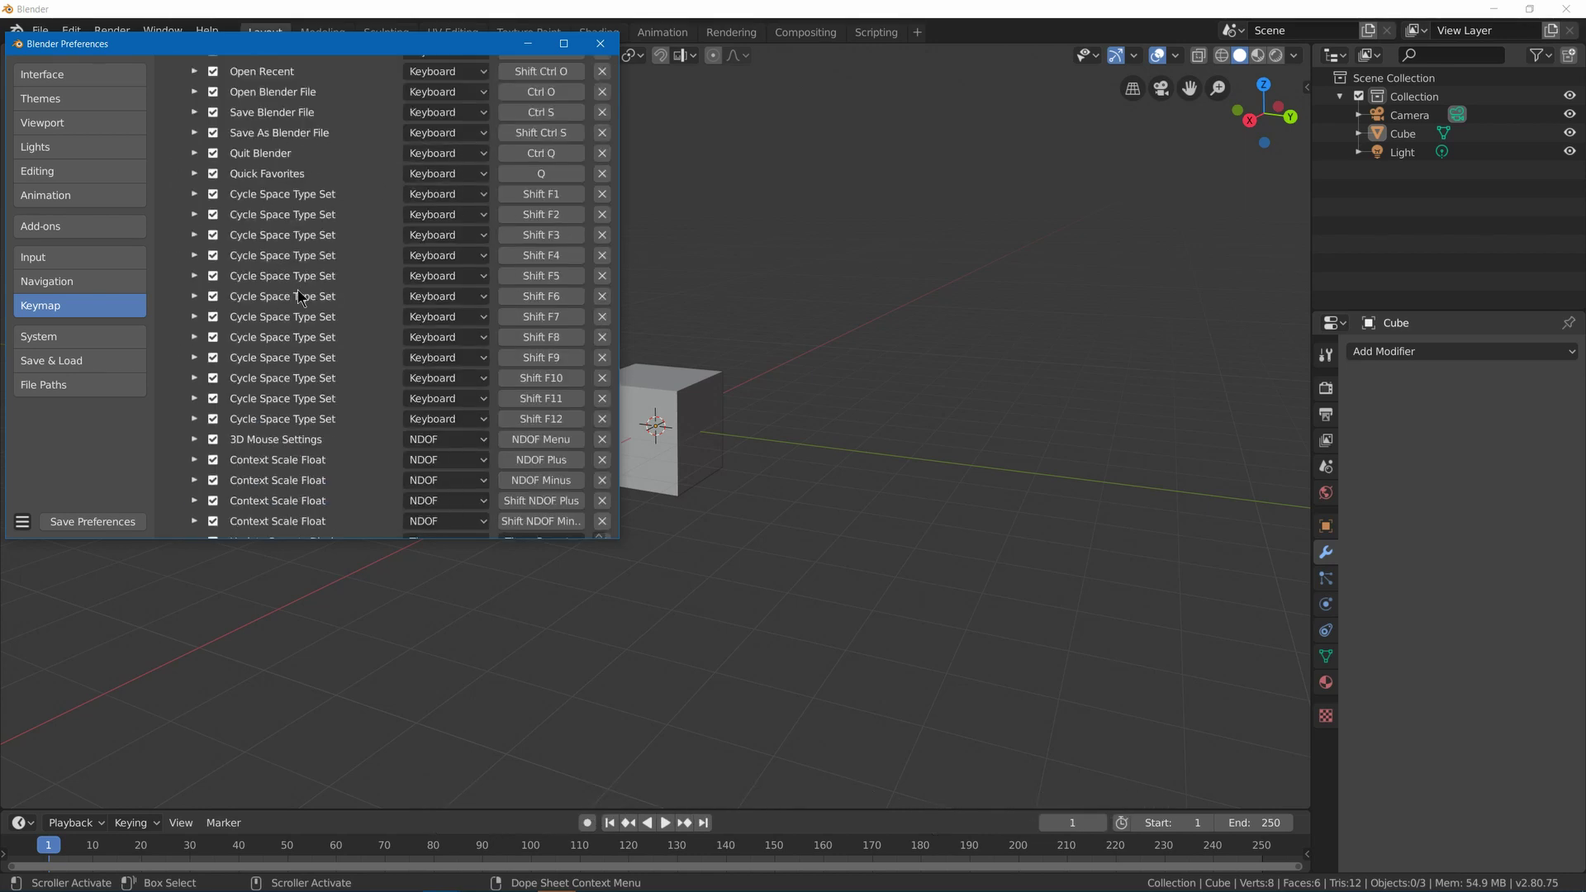
scroll(517, 355, "up", 10)
left_click(240, 73)
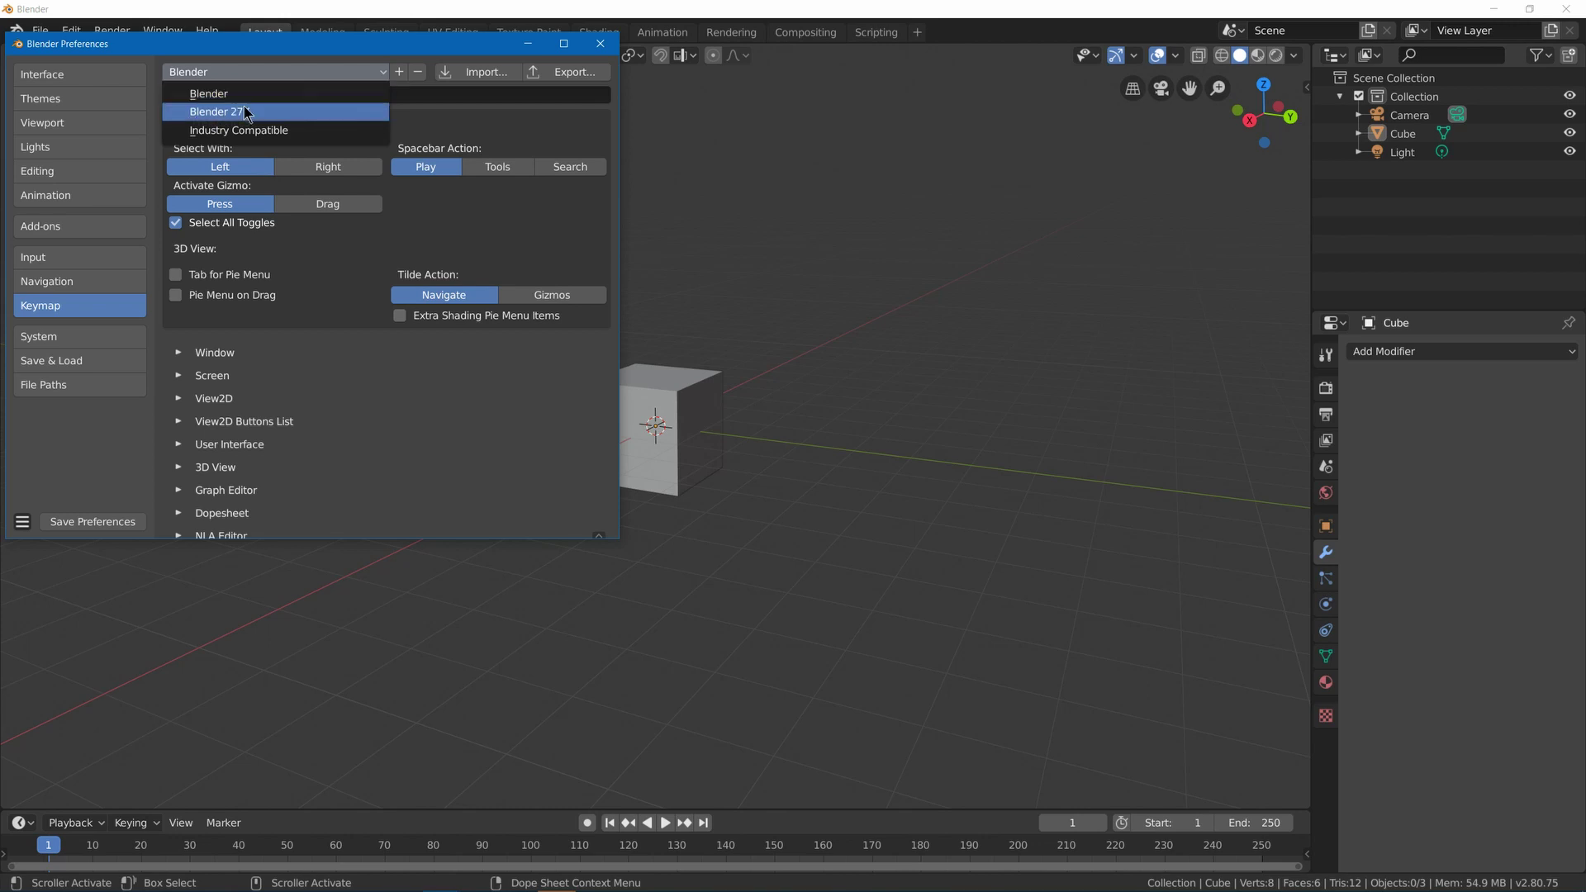
- Try the Blender 27X and Industry Compatible keymap presets, then return to the Blender preset
left_click(270, 113)
left_click(248, 73)
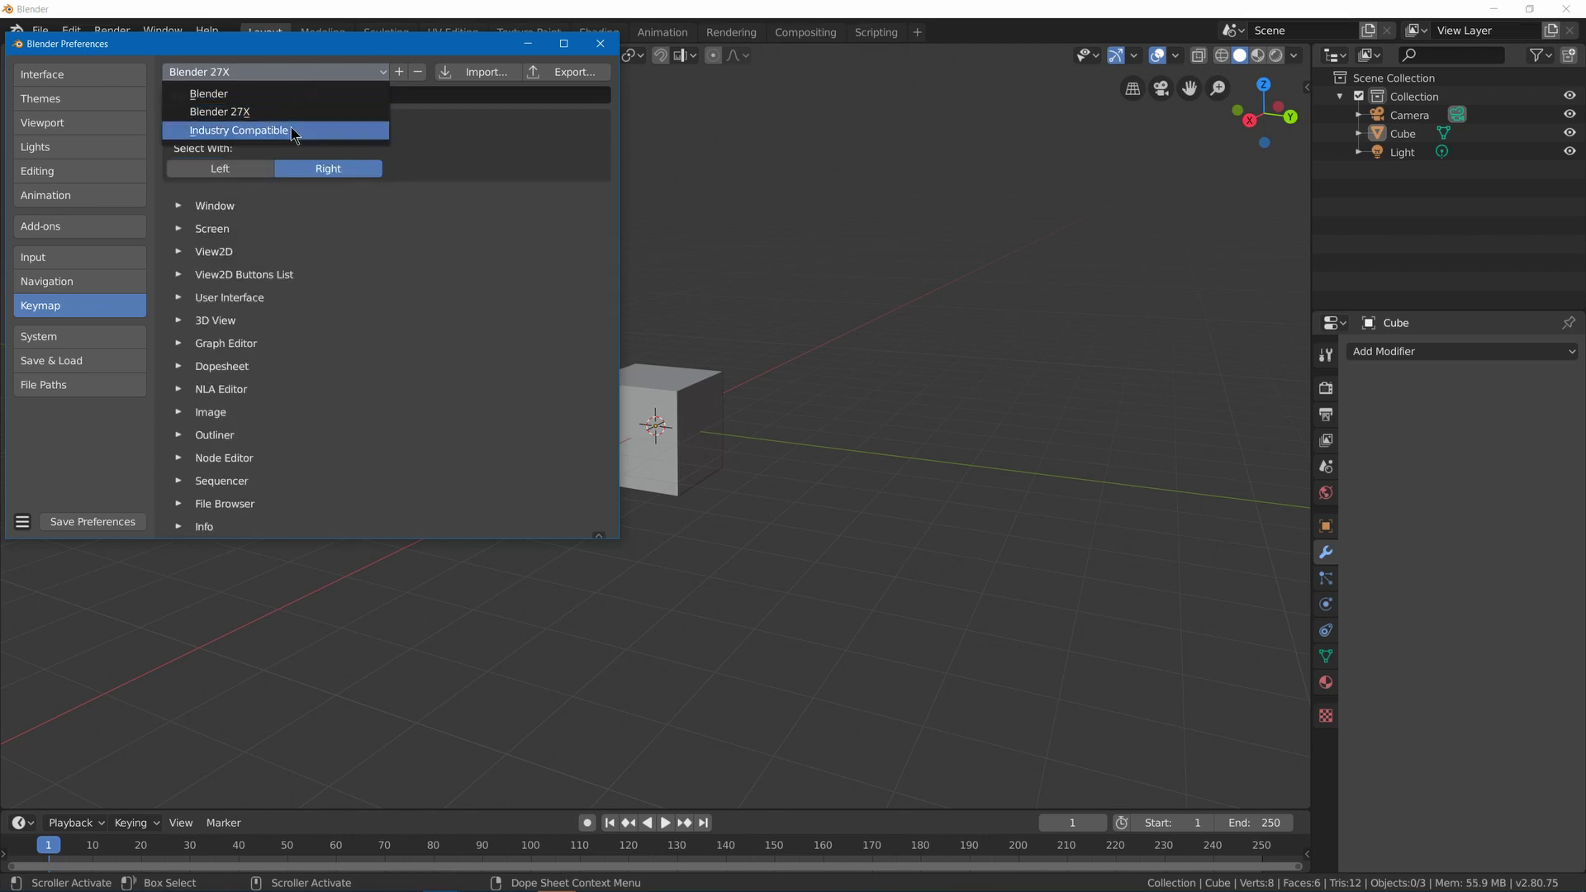
left_click(273, 129)
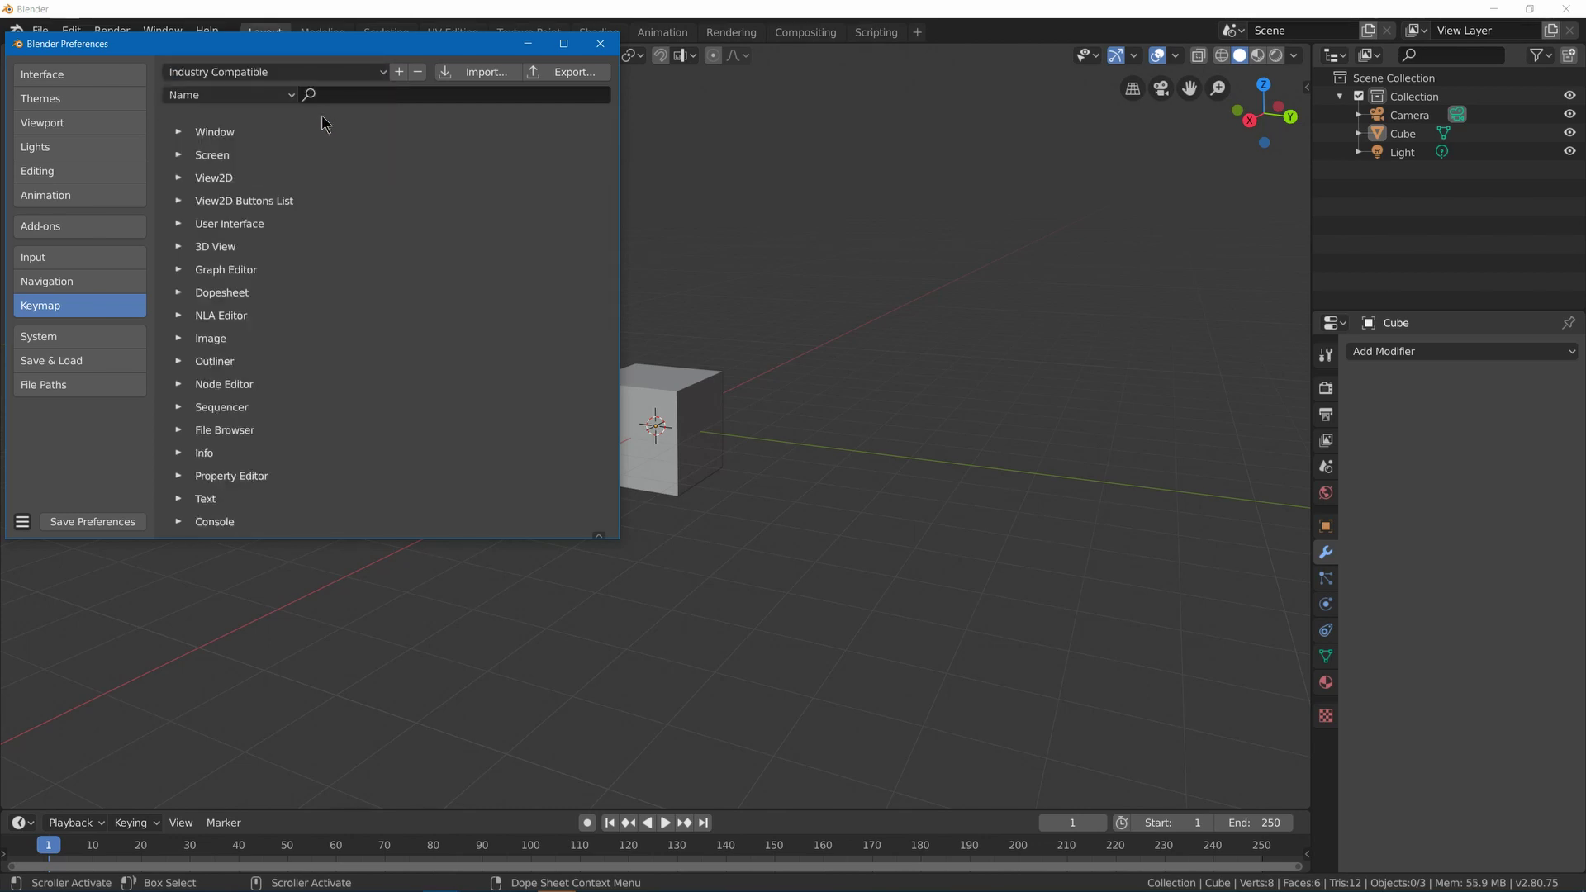
left_click(185, 132)
left_click(185, 132)
left_click(272, 72)
left_click(248, 96)
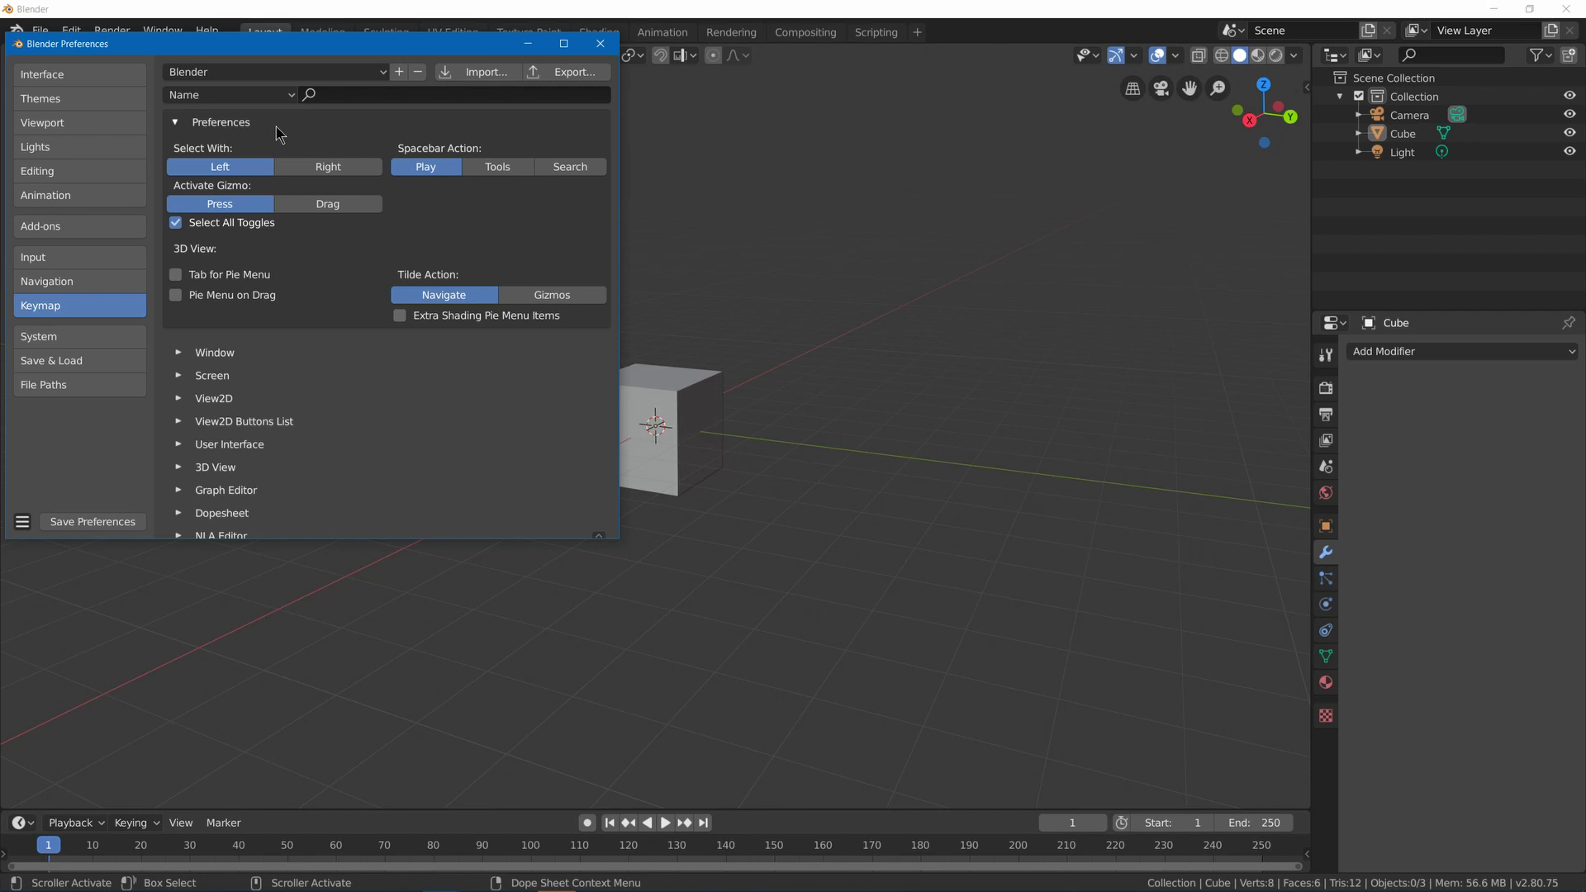
- Set Undo Steps to 64 in the System preferences
left_click(105, 341)
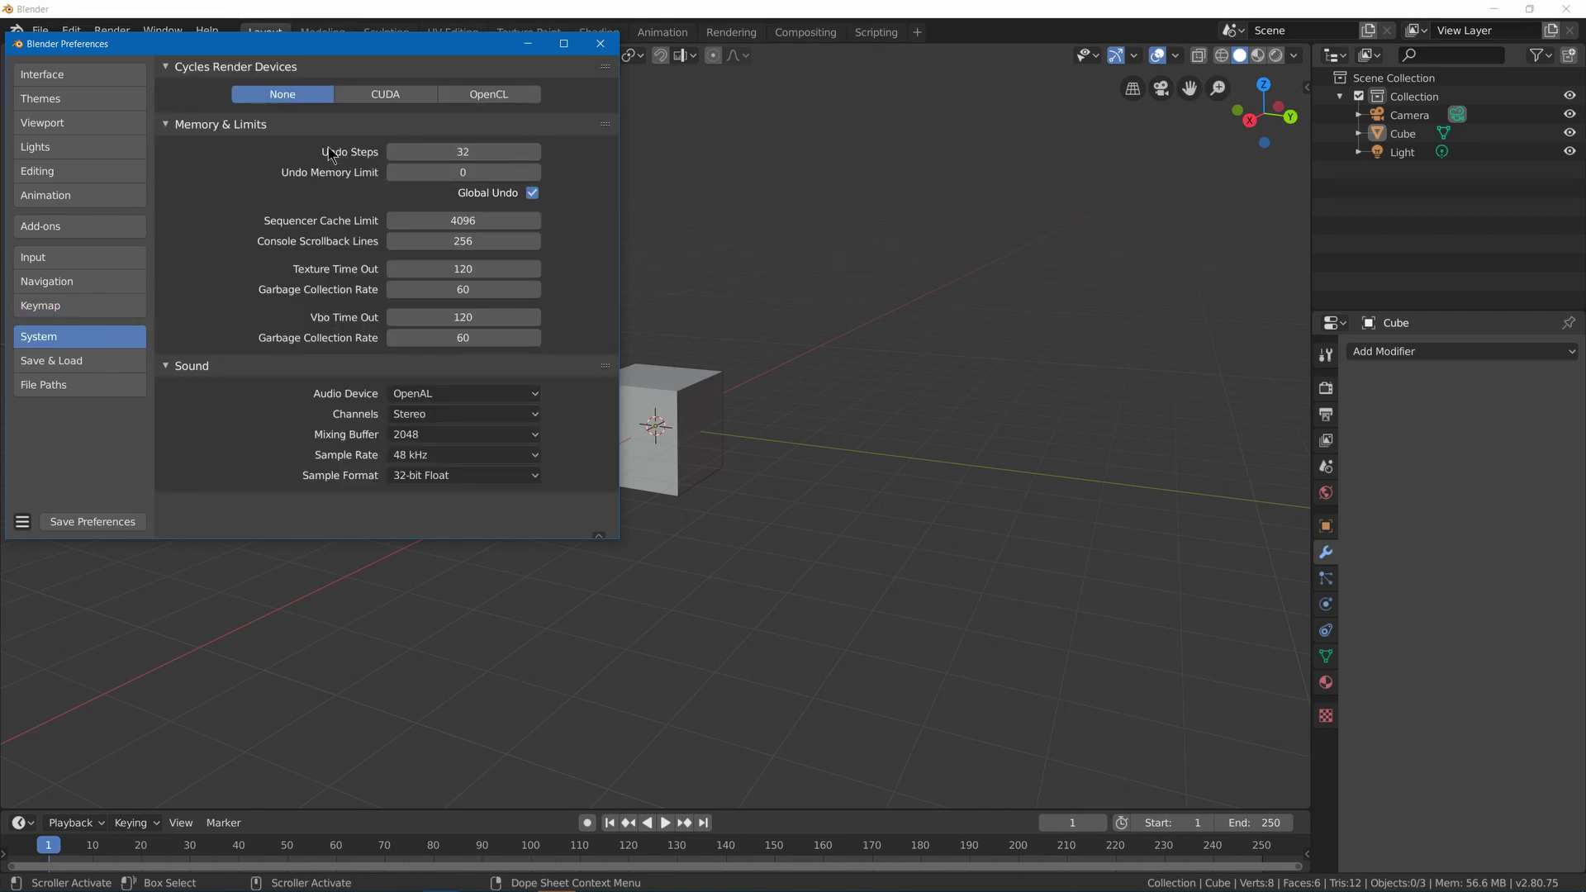
left_click(385, 155)
type("7")
type("64")
key("Return")
- Settle on CUDA as the Cycles render device after trying OpenCL, then view Save & Load
left_click(369, 94)
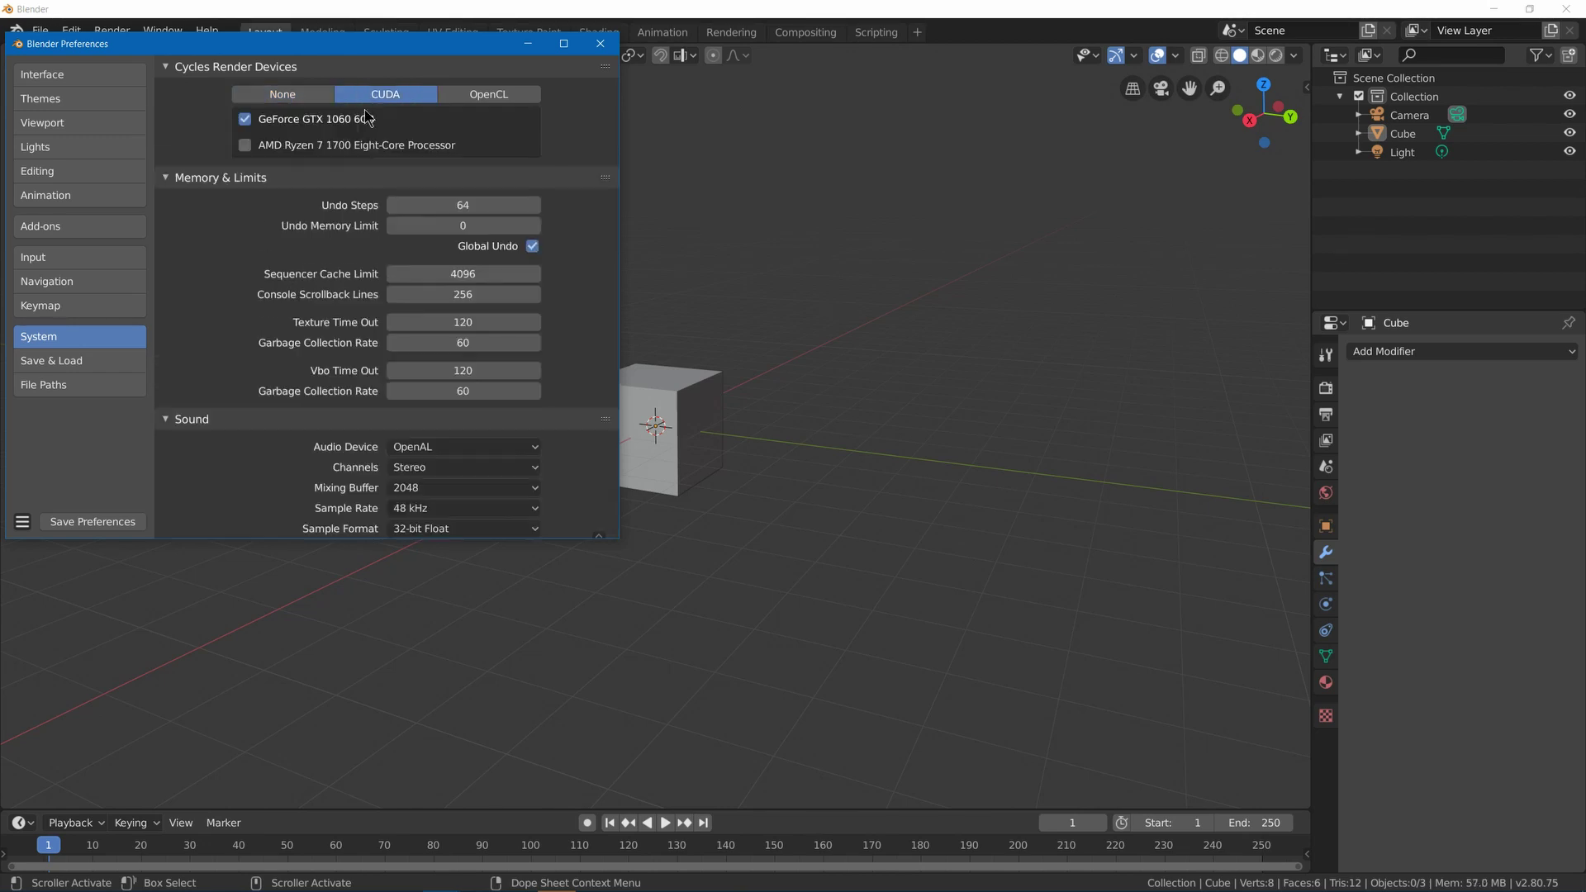
left_click(489, 94)
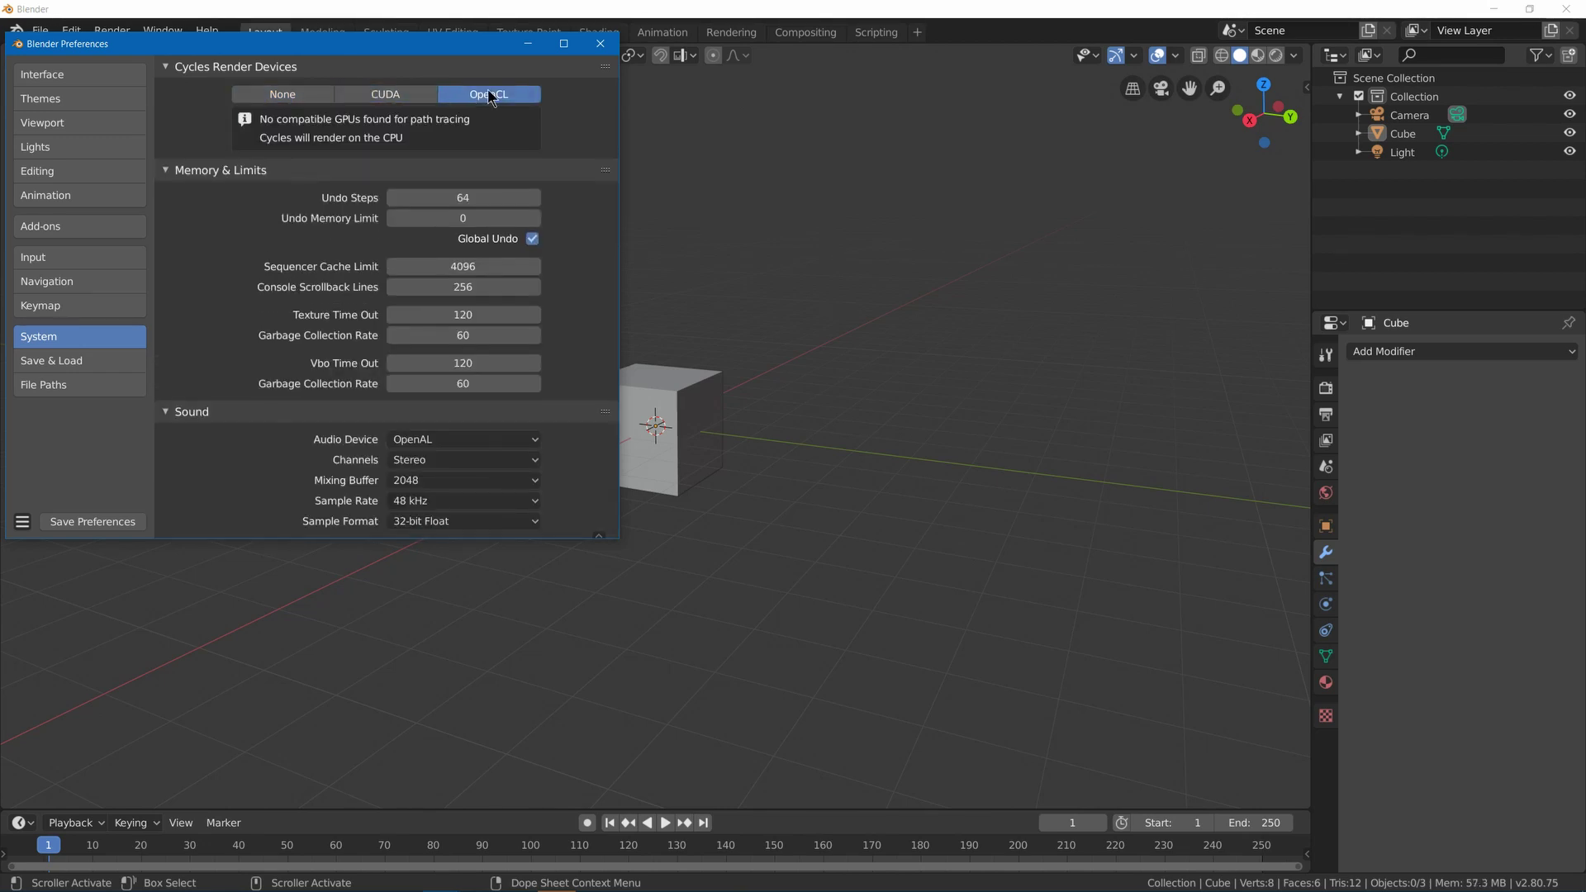
left_click(410, 95)
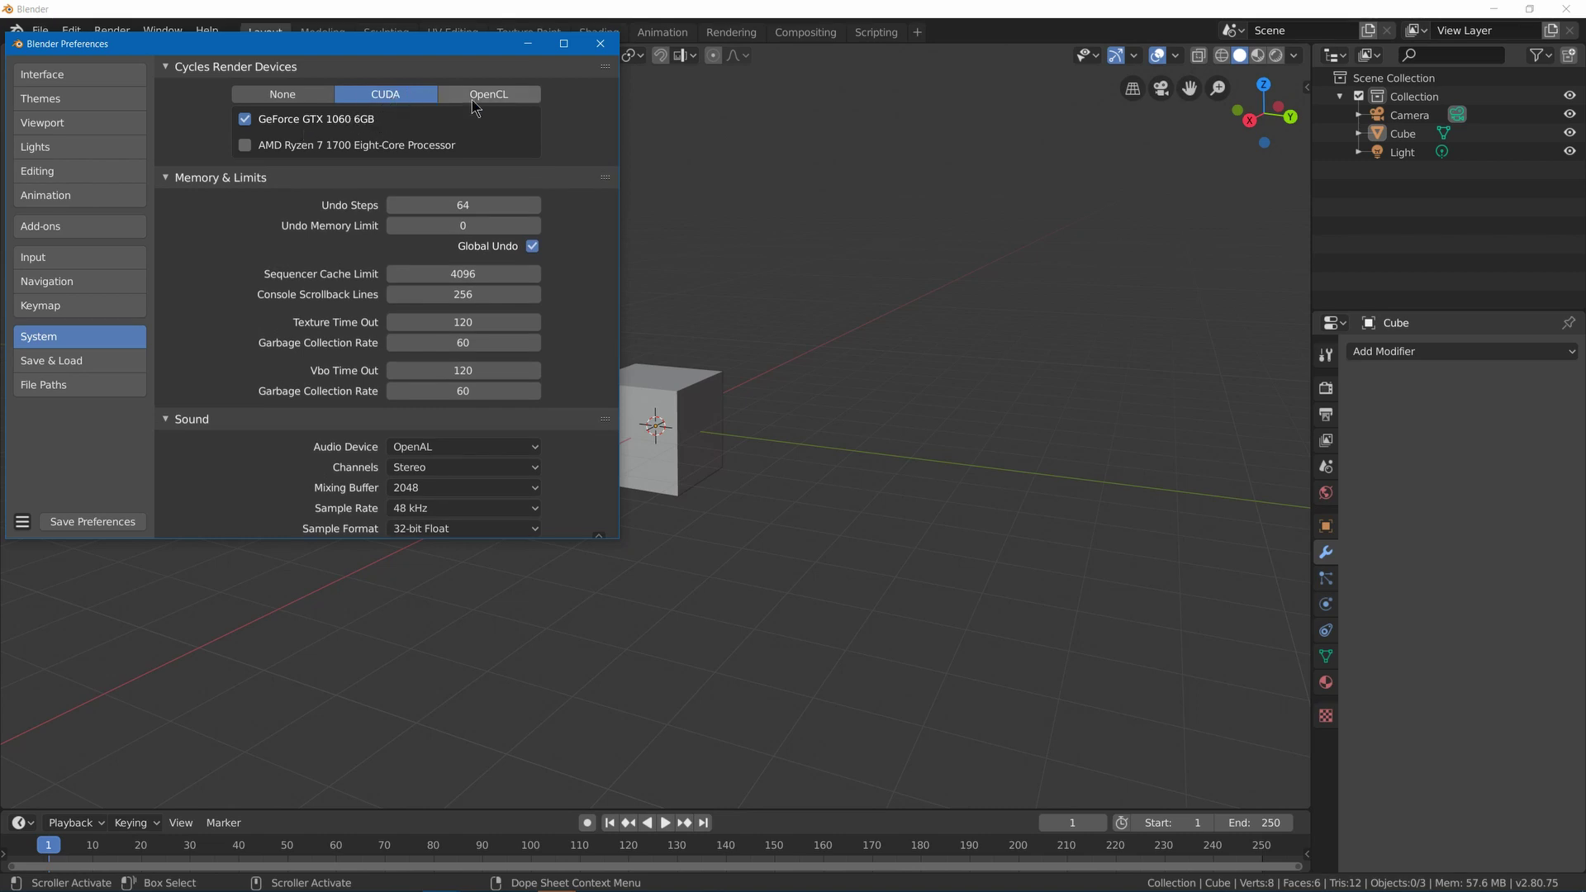
left_click(473, 100)
left_click(401, 100)
left_click(99, 361)
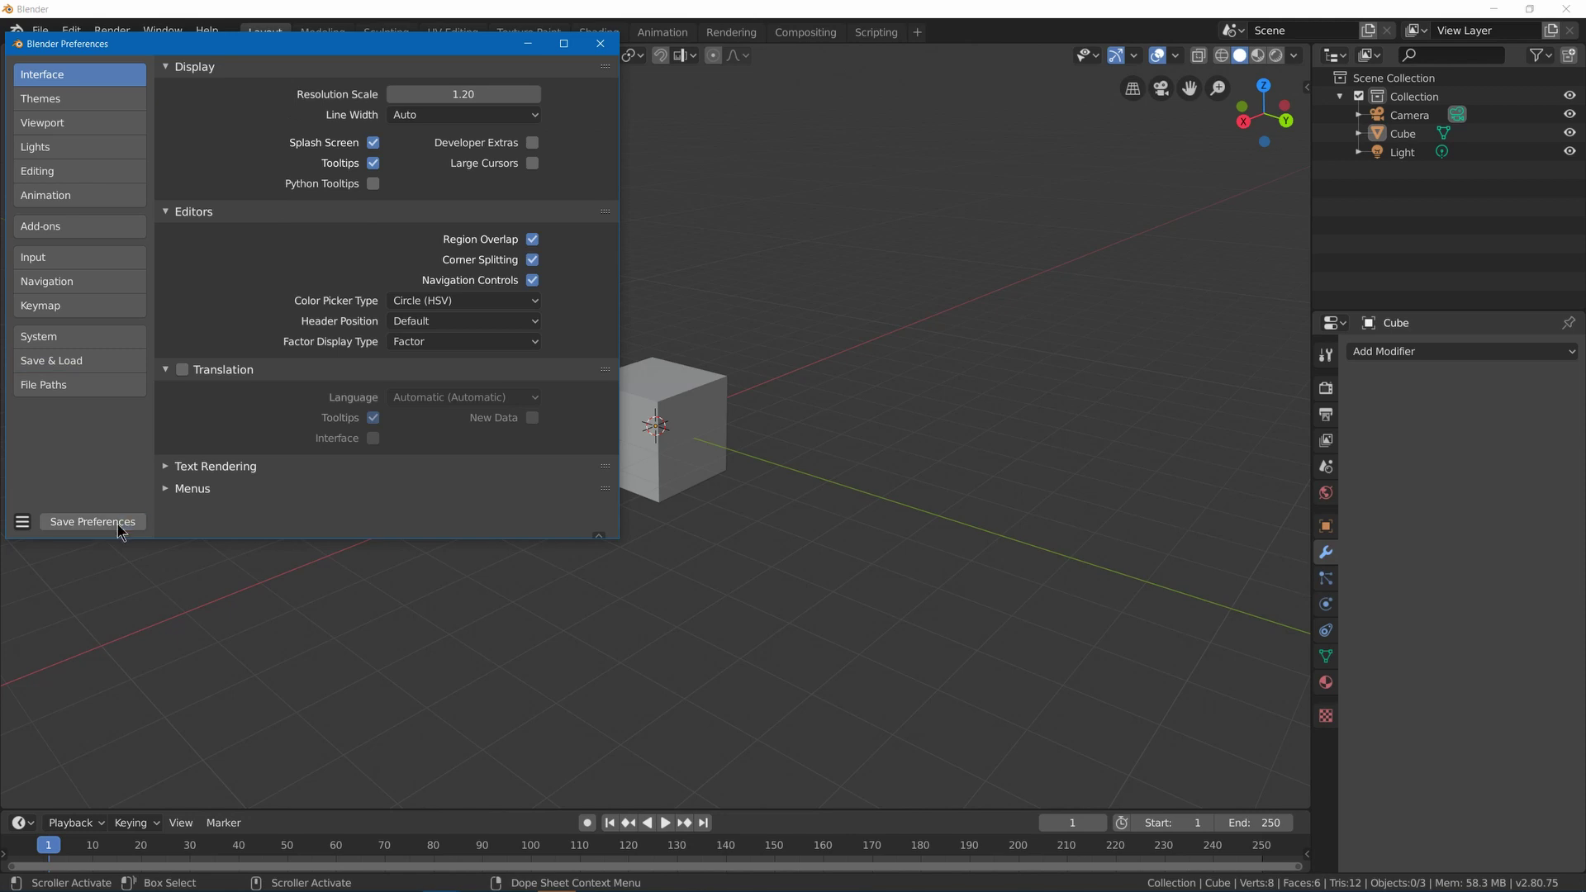
- Close Preferences and delete the Modeling workspace
left_click(600, 43)
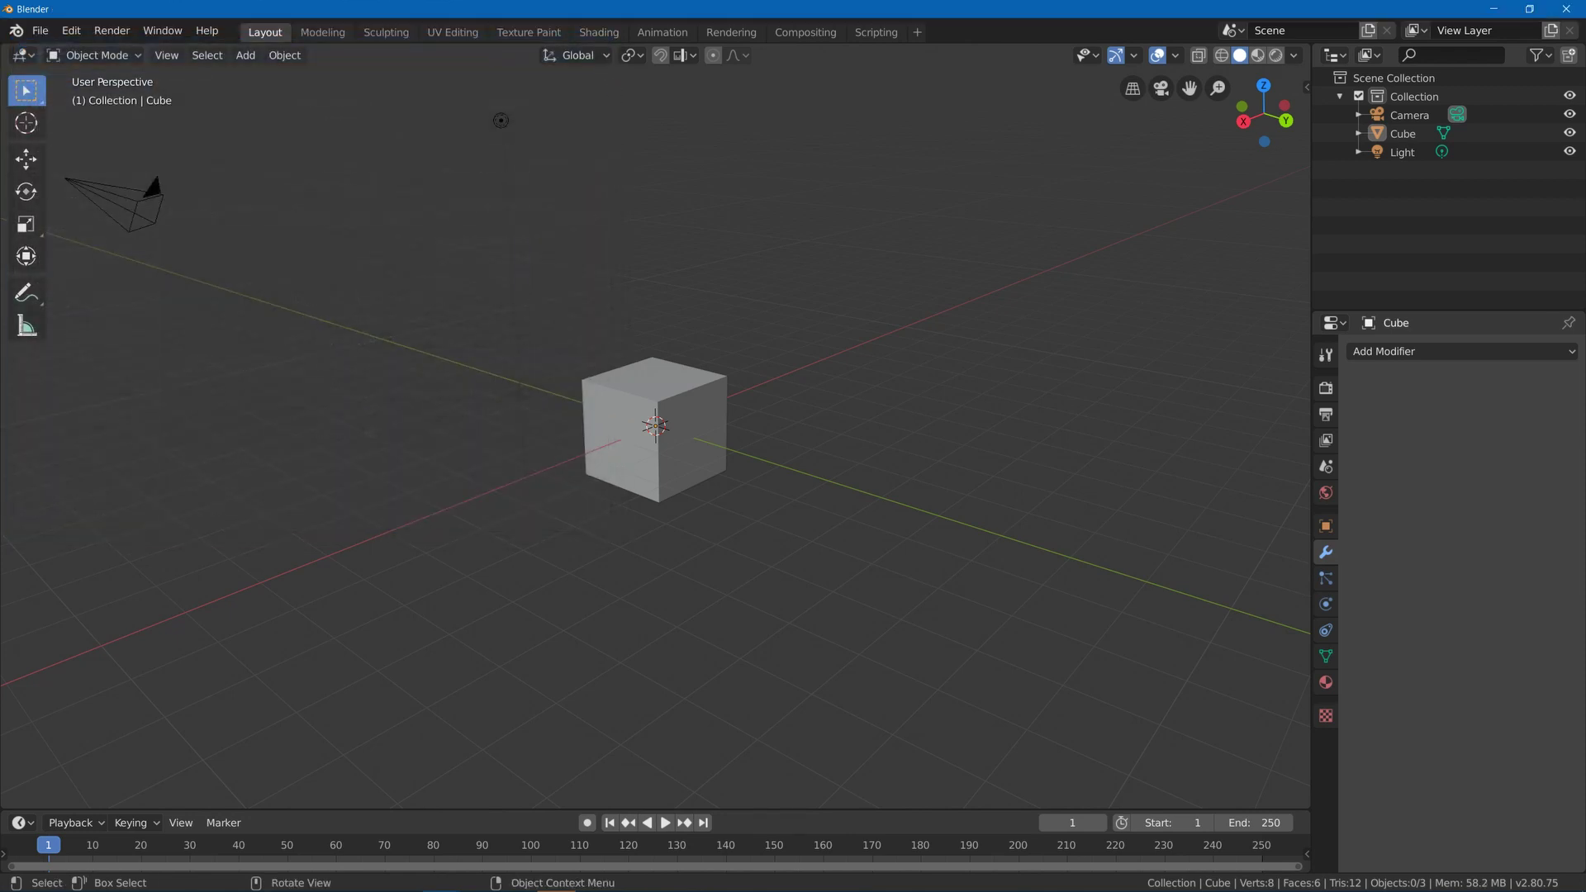
left_click(322, 33)
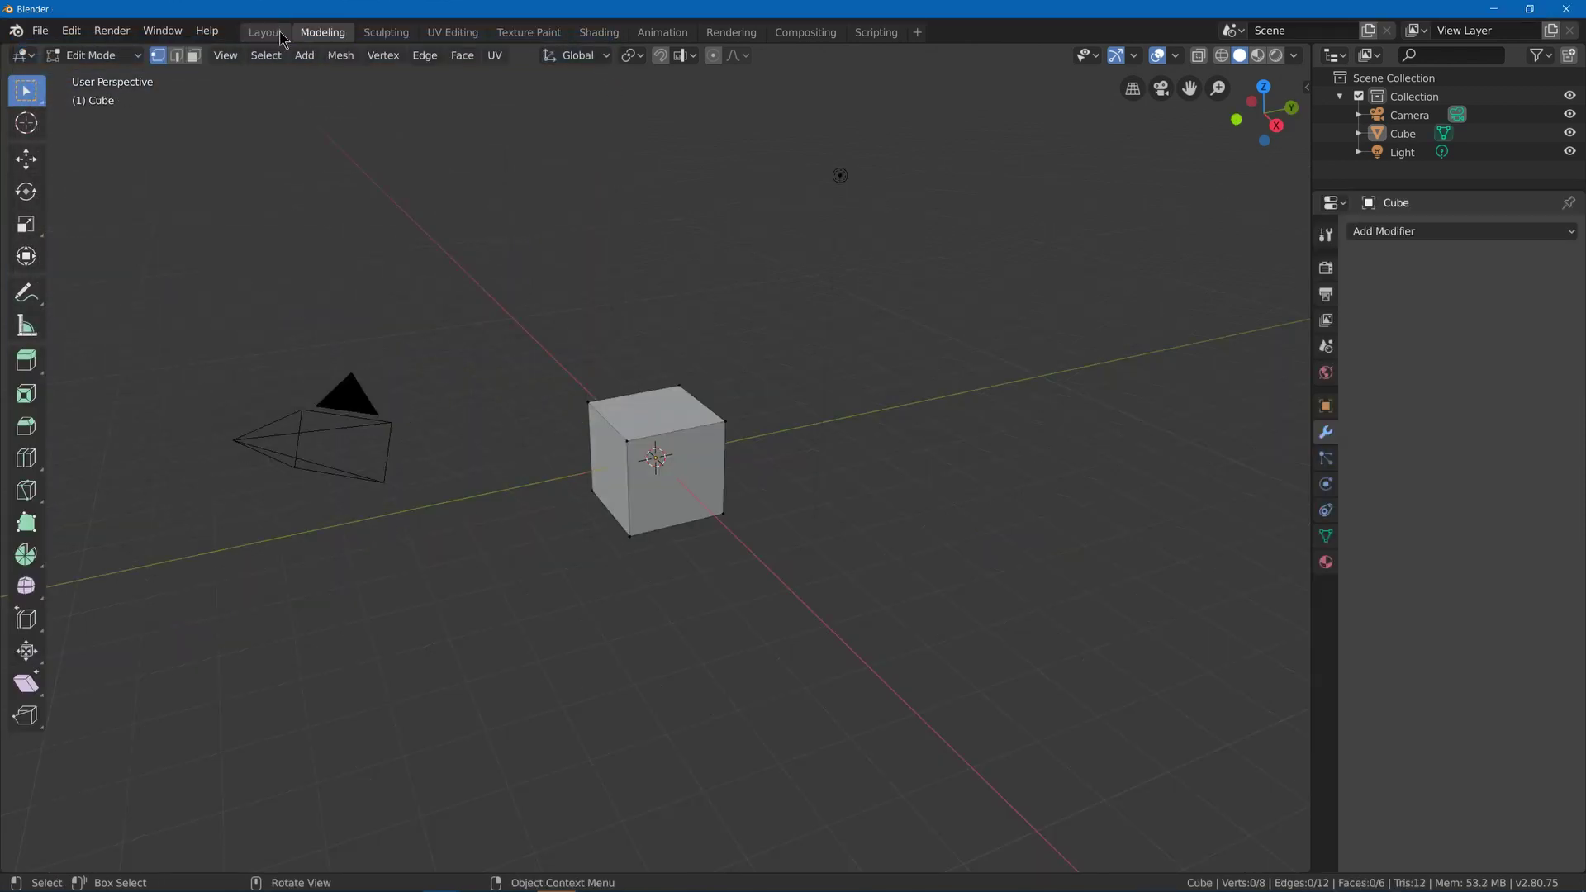
left_click(269, 35)
left_click(334, 35)
left_click(264, 33)
left_click(322, 33)
right_click(322, 37)
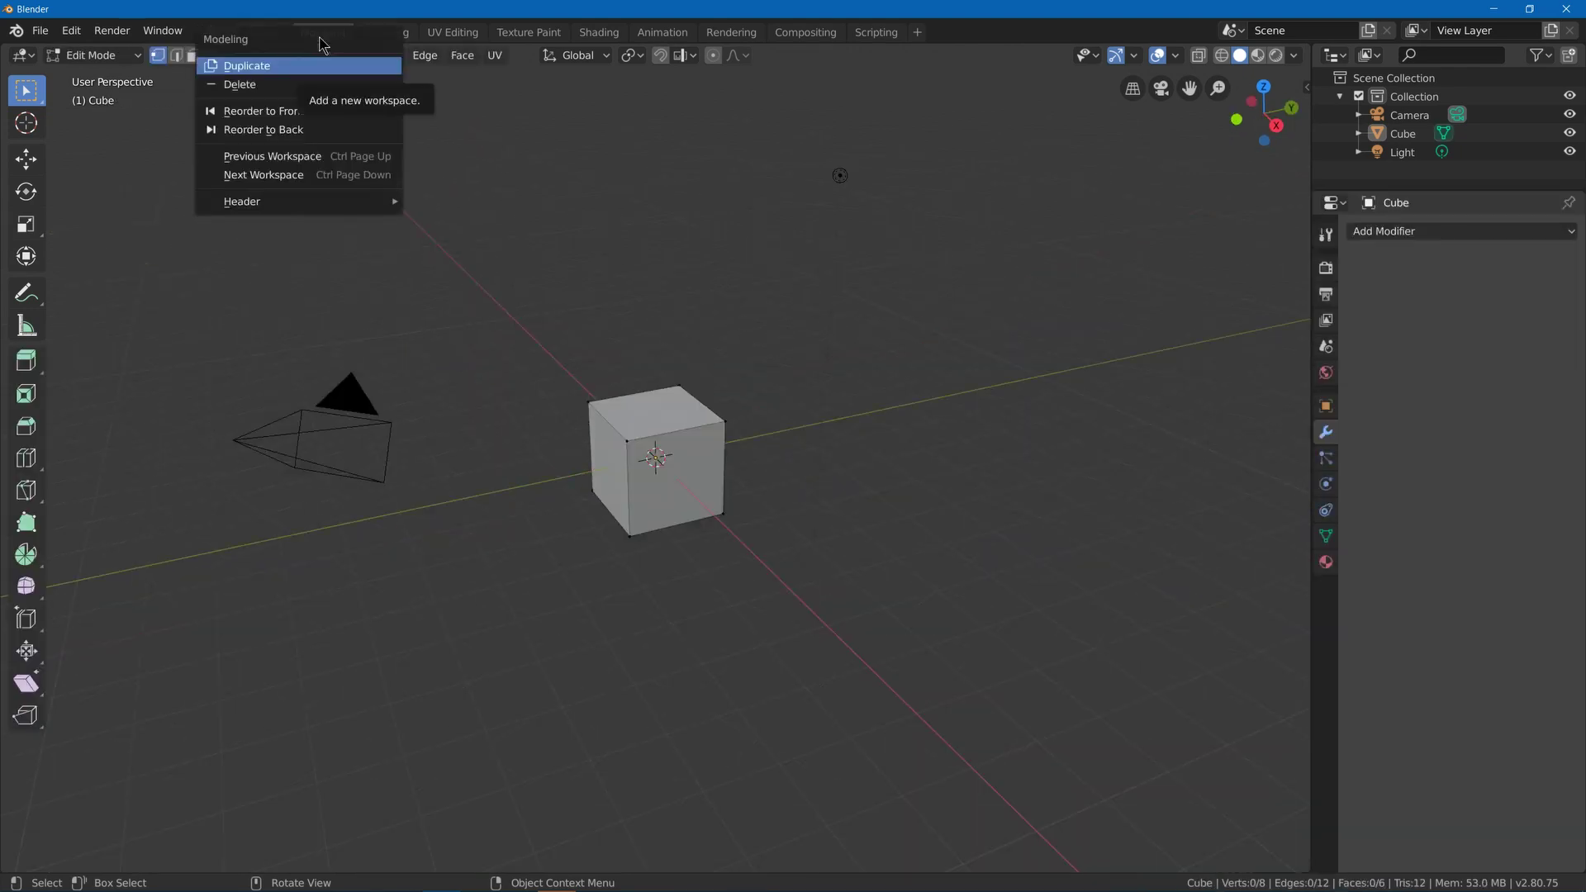
left_click(319, 88)
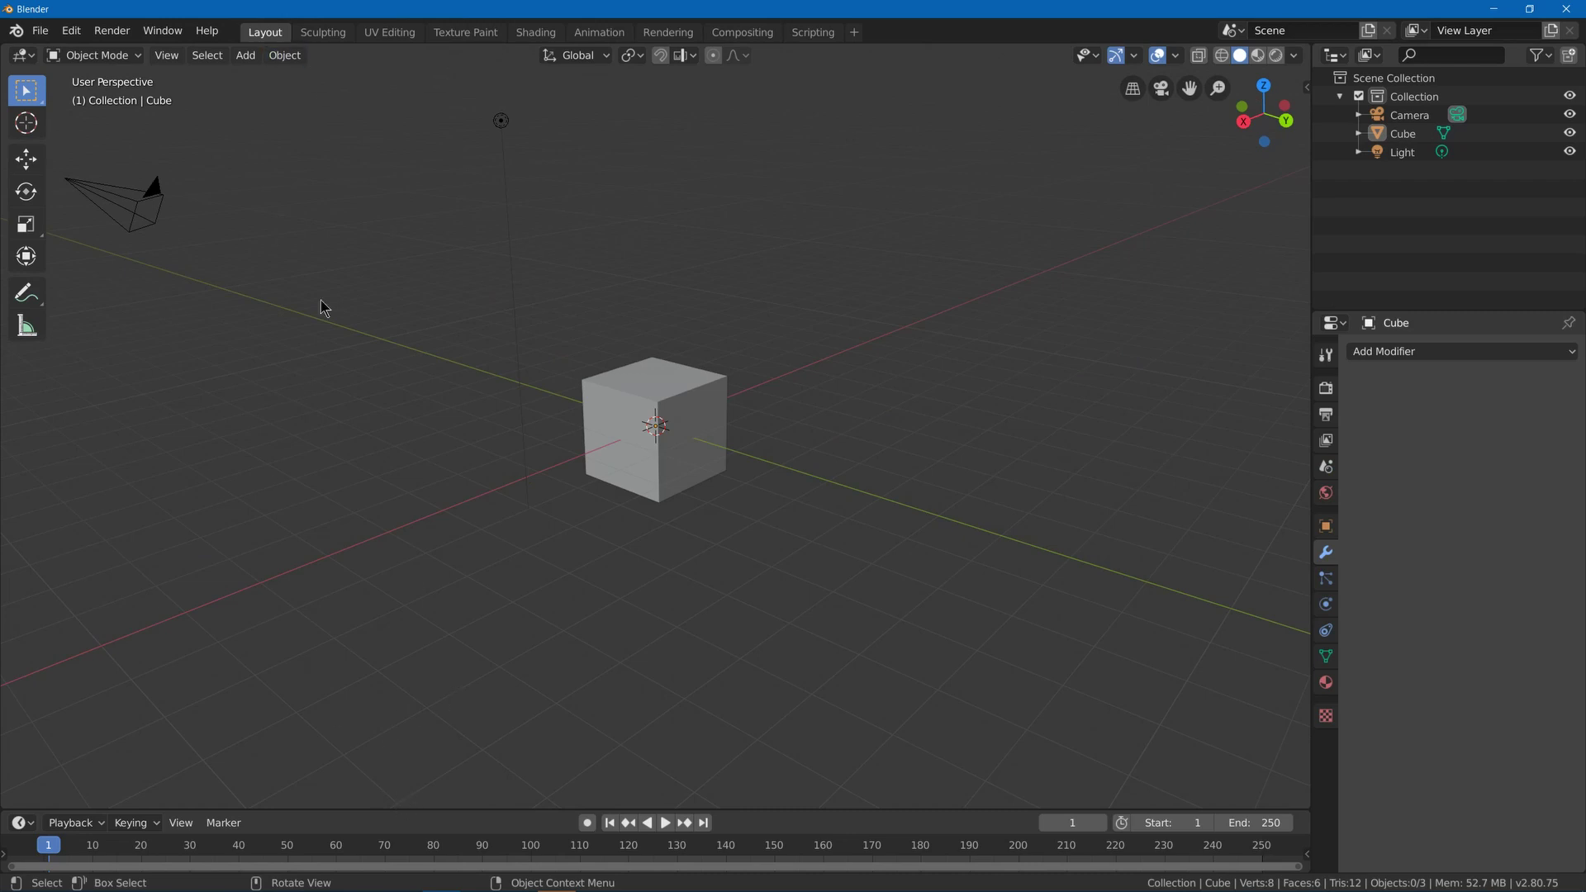
- Rename the Layout workspace to 'Layout/Modeling'
double_click(259, 32)
type("/Modeling")
key("Return")
- Set the viewport Color to Random for both Solid and Wireframe shading, ending in Solid
left_click(1294, 55)
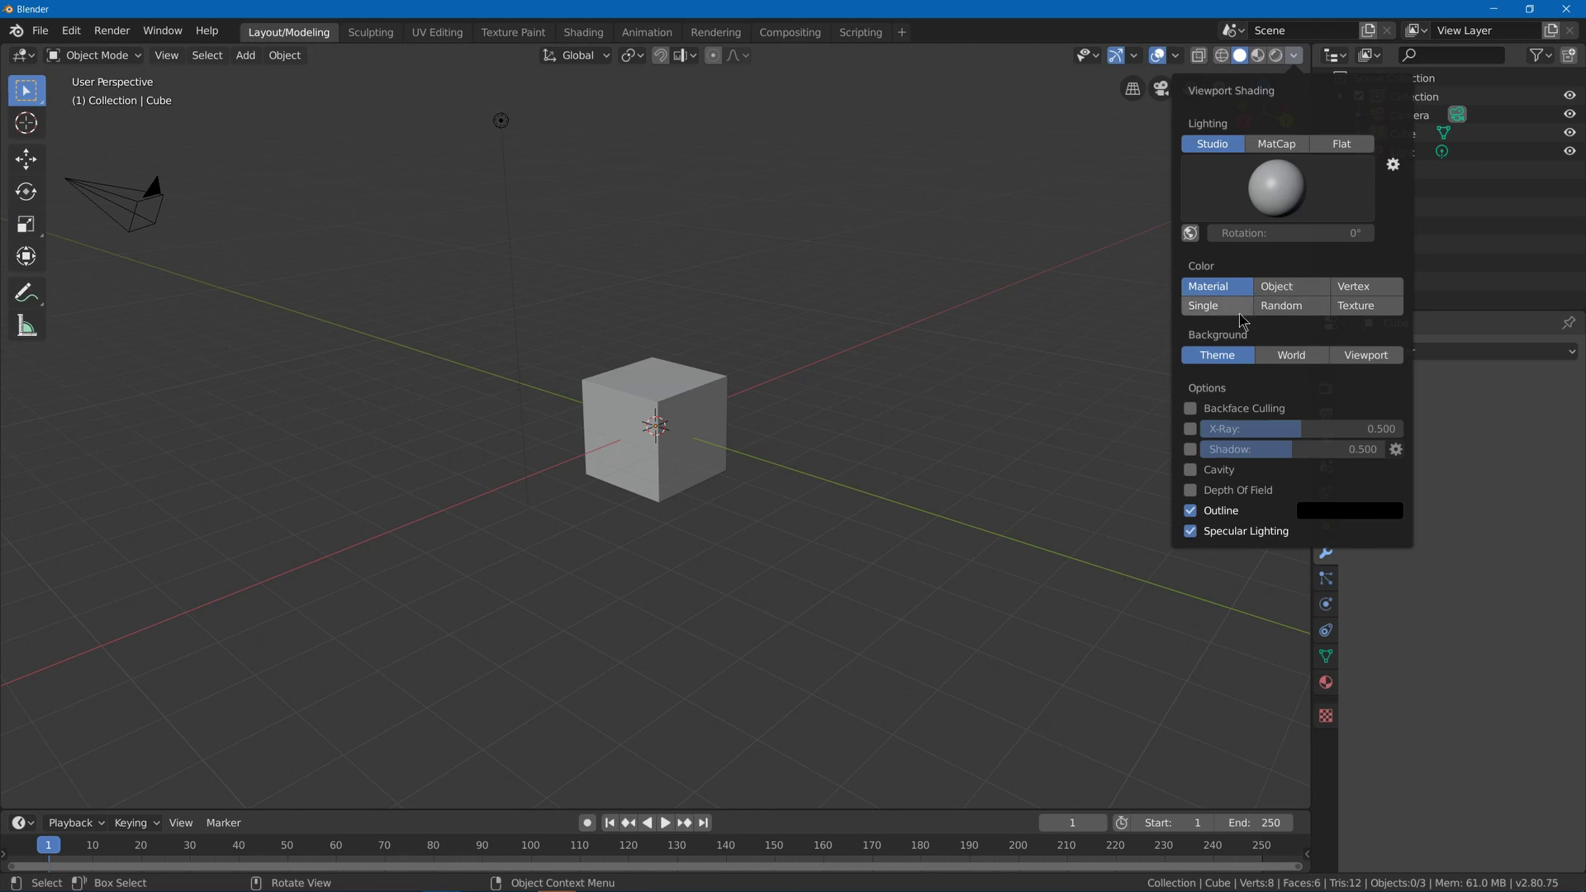
left_click(1281, 305)
left_click(1222, 56)
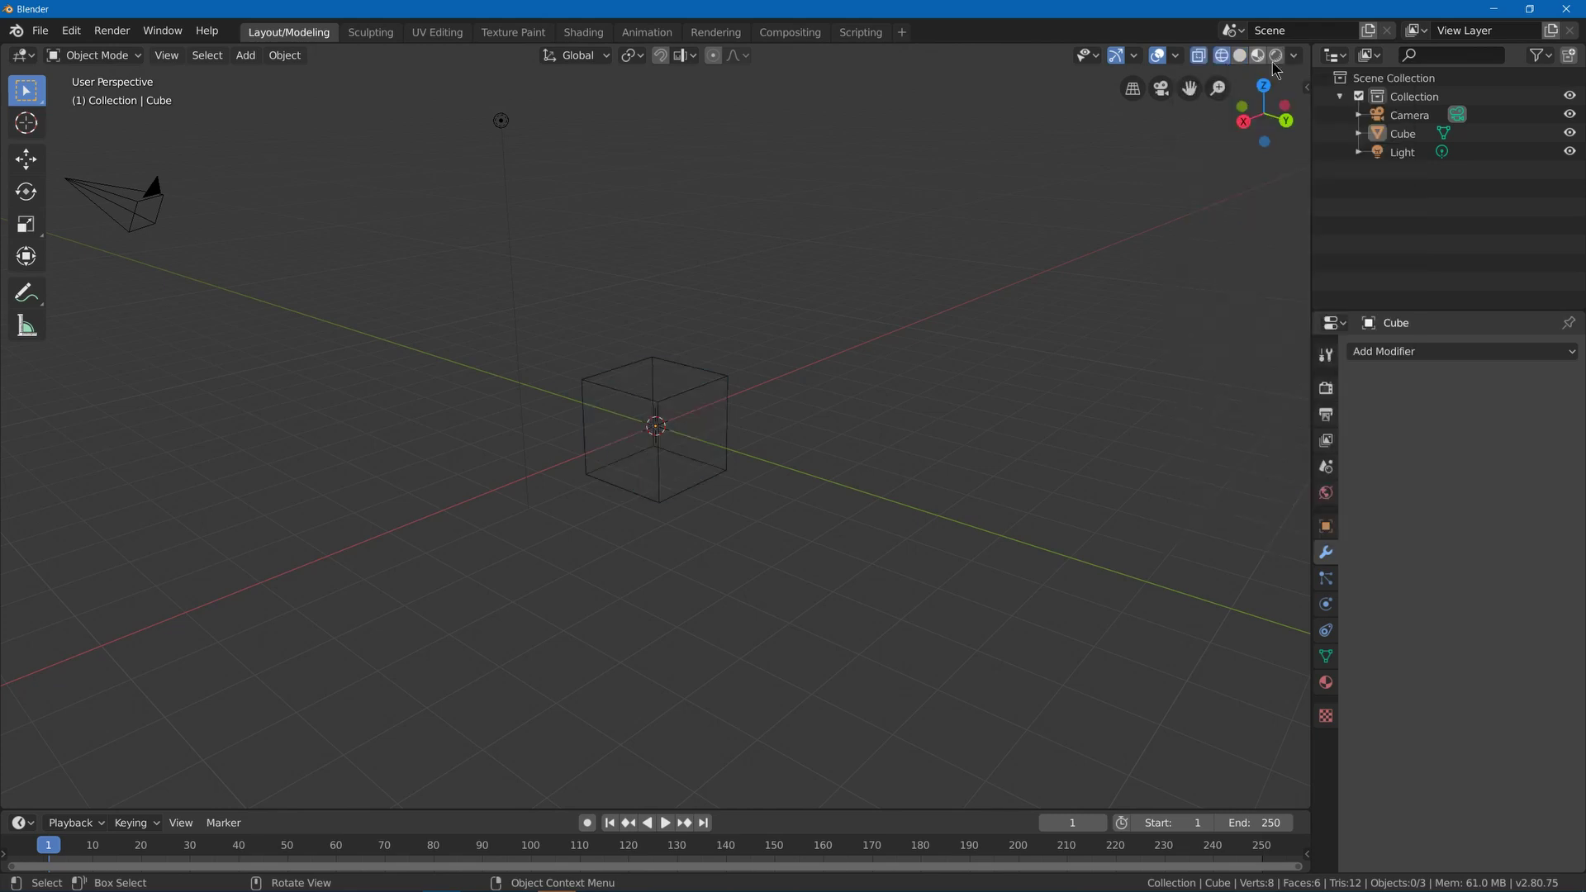
left_click(1296, 58)
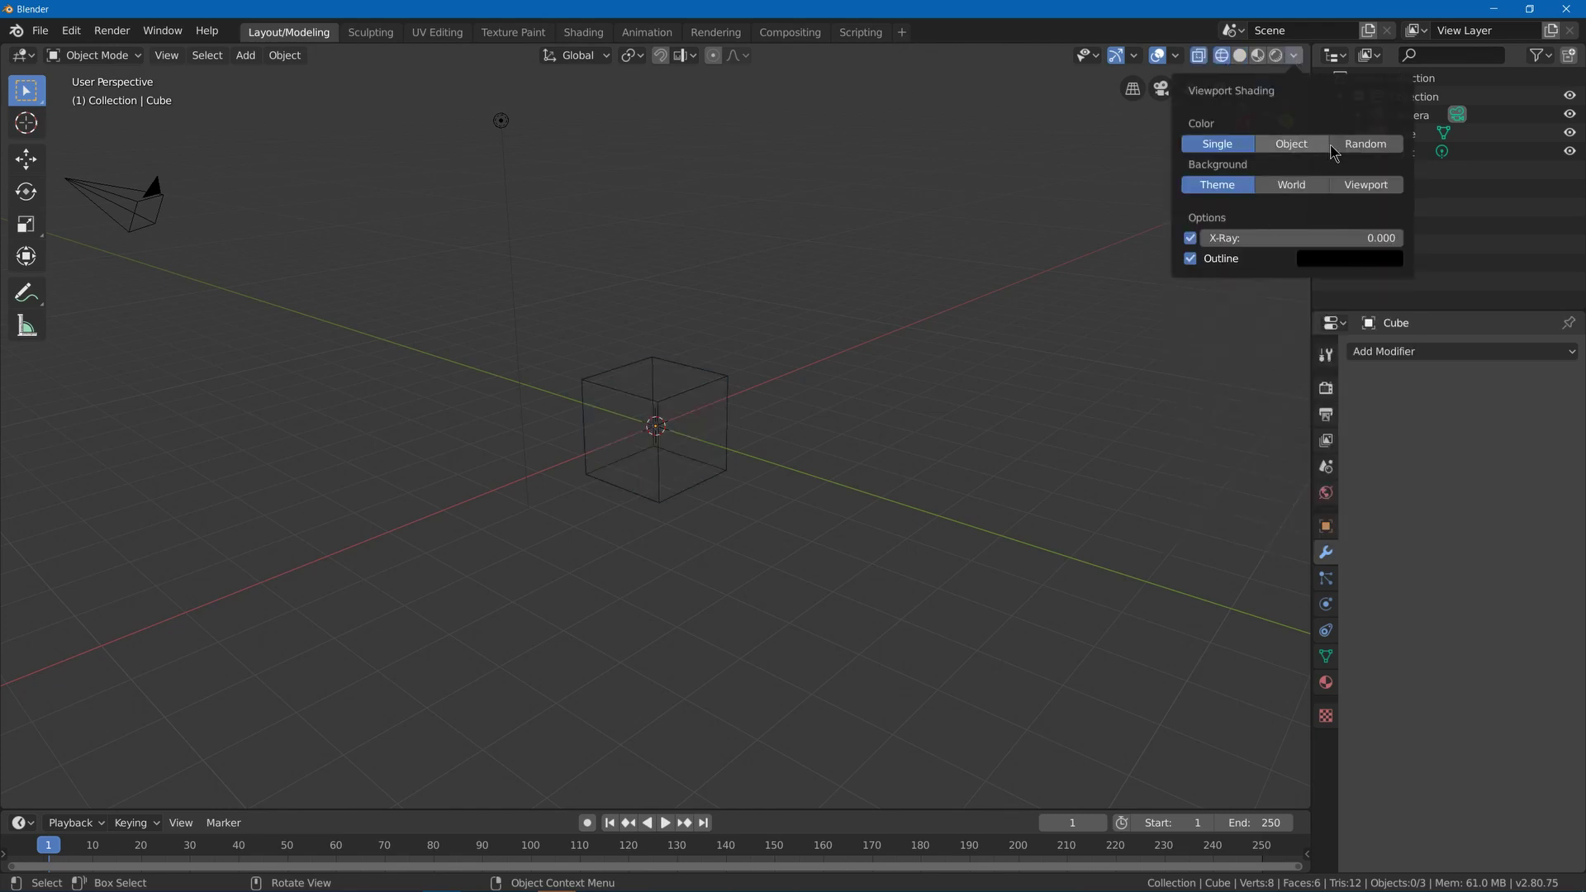
left_click(1356, 145)
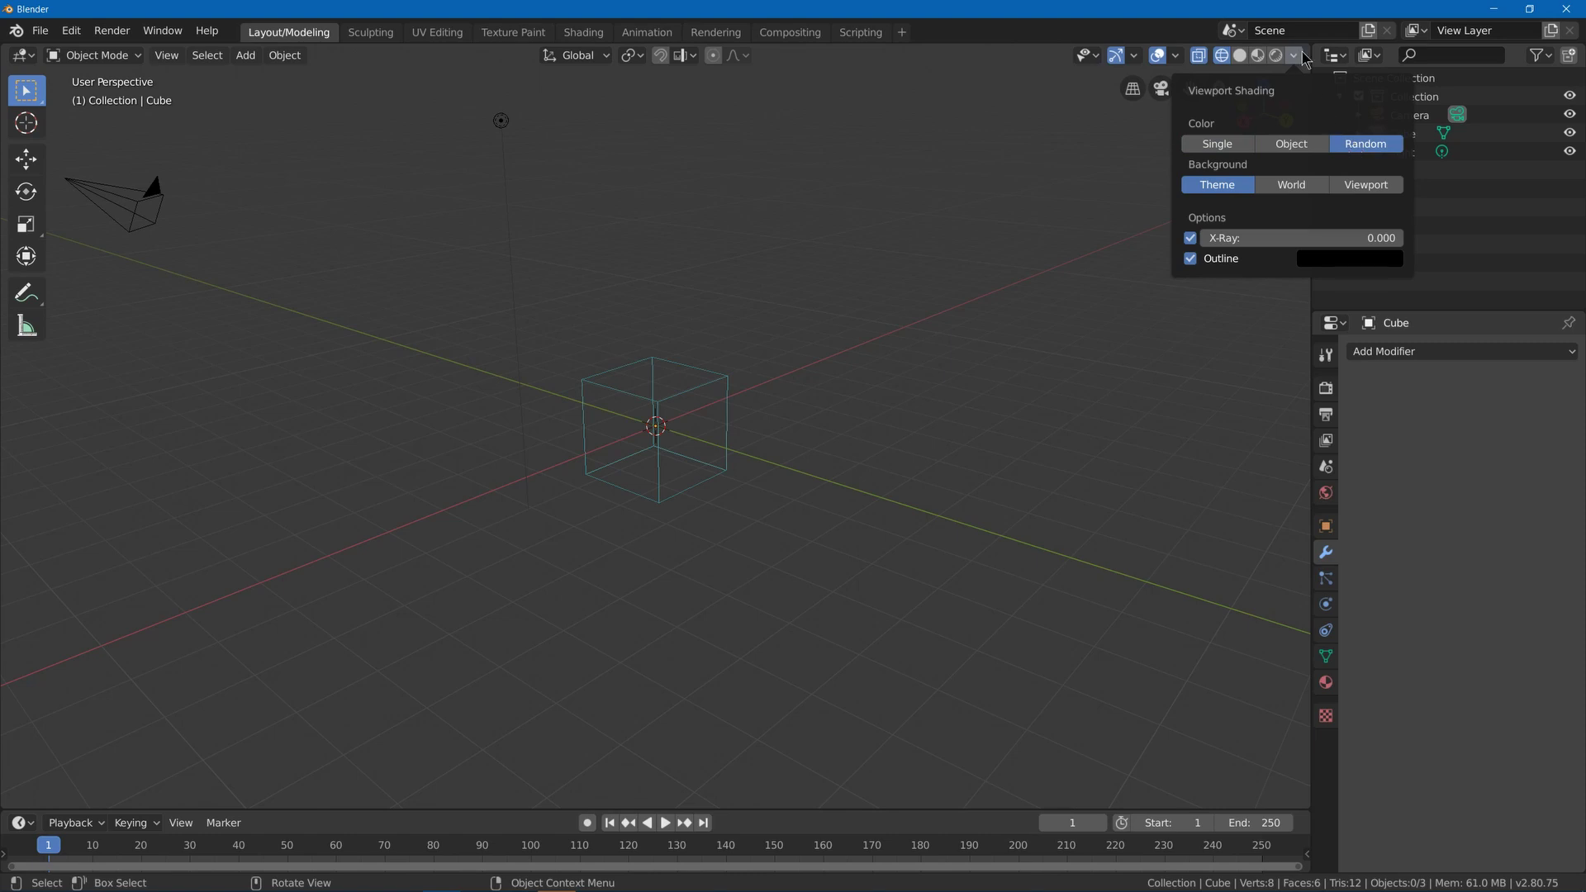
left_click(1241, 58)
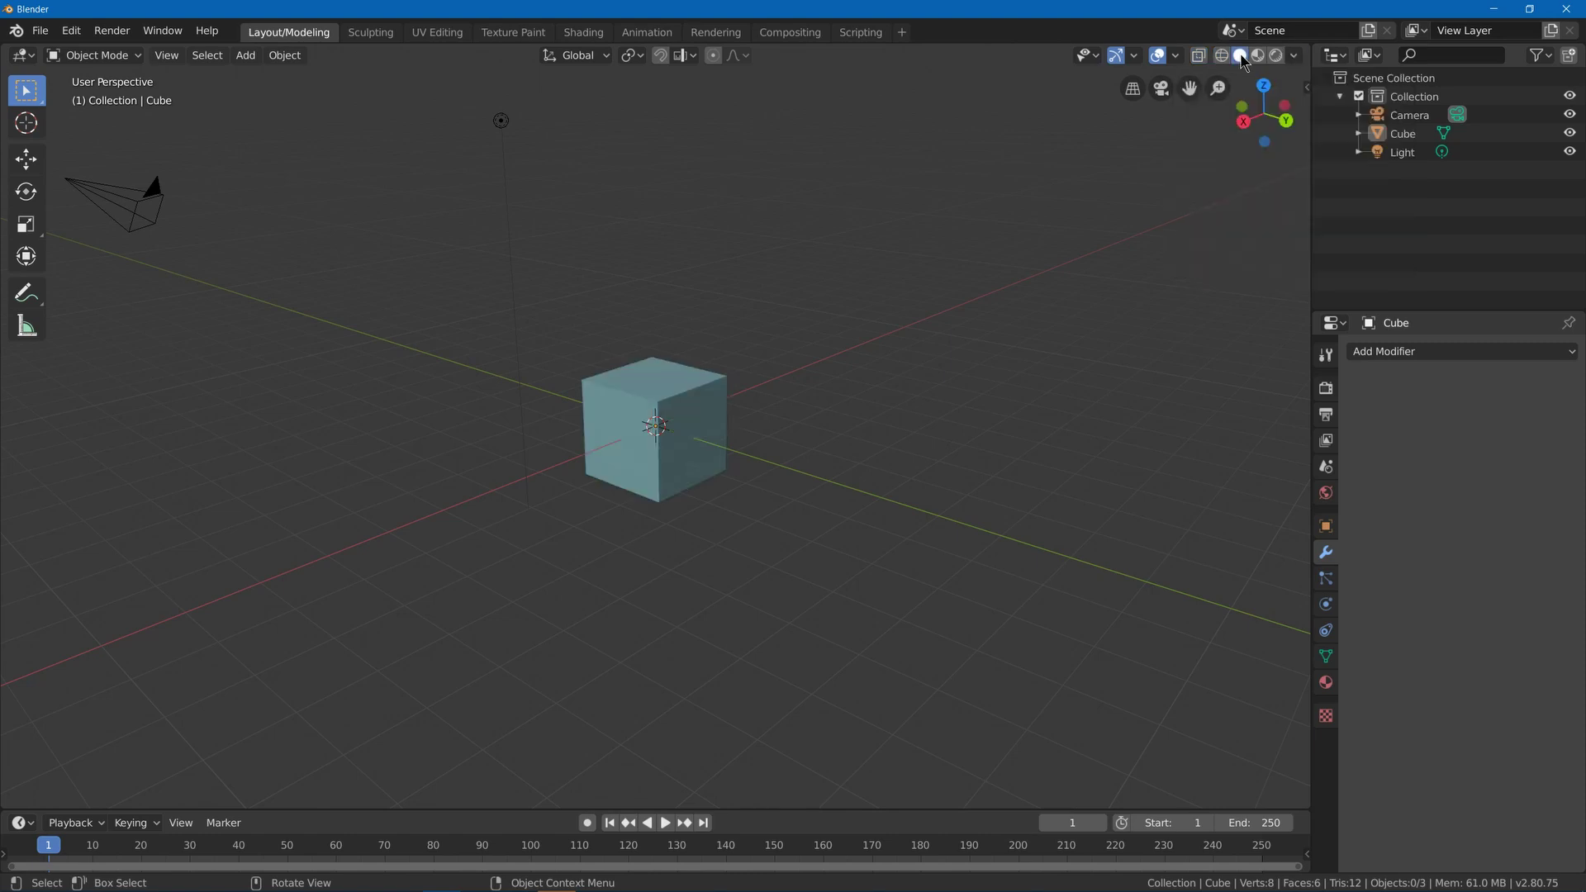
- Turn on Cavity in the viewport shading options
left_click(1294, 56)
left_click(1190, 469)
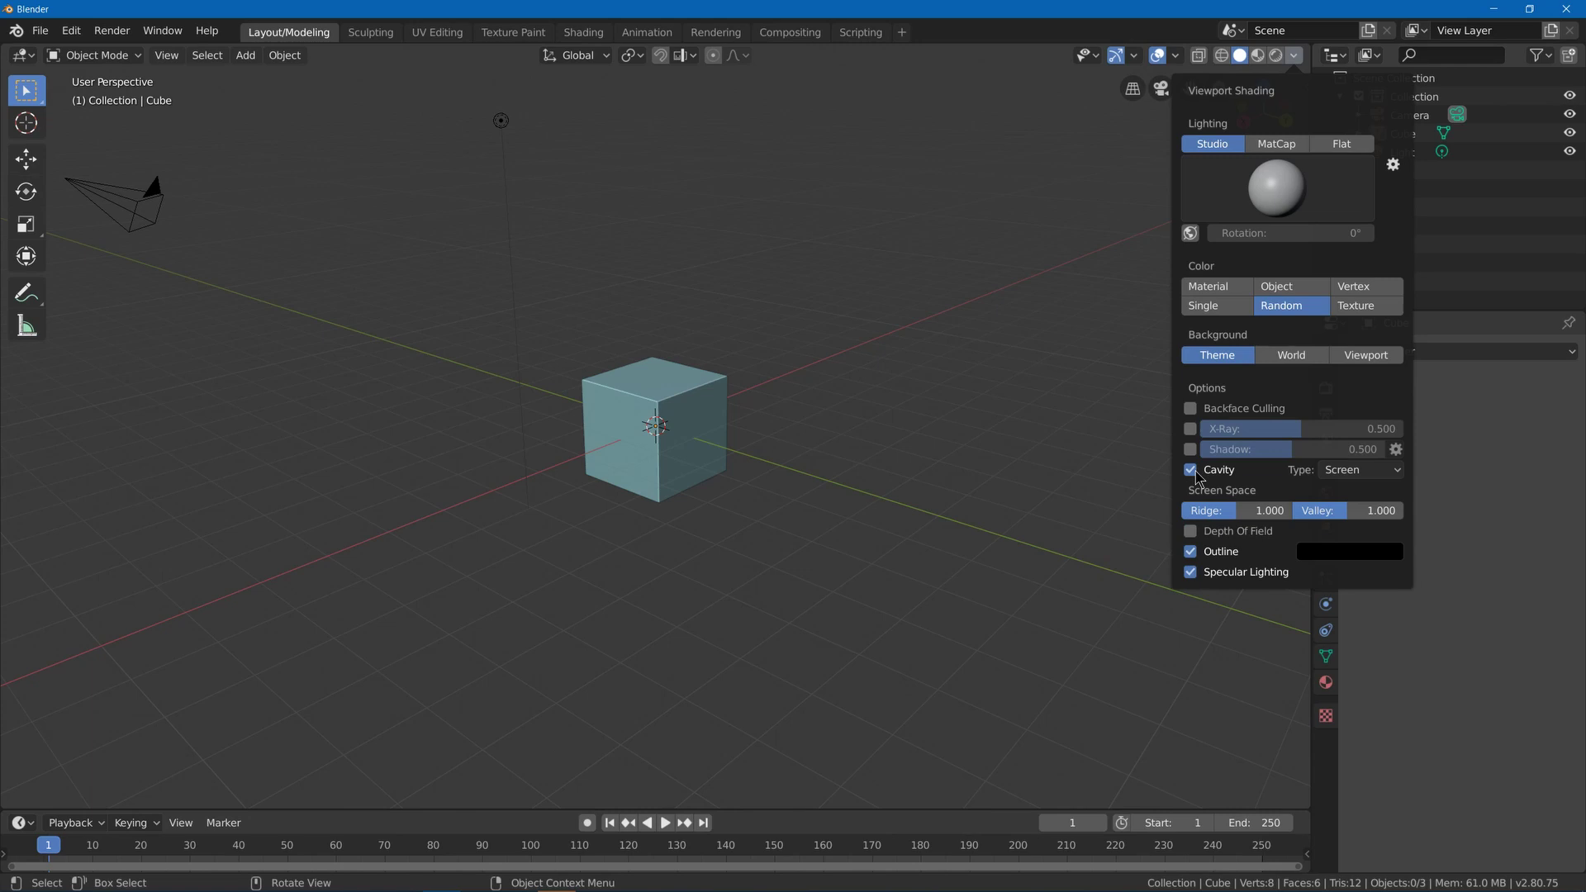
scroll(658, 364, "up", 5)
scroll(743, 248, "down", 3)
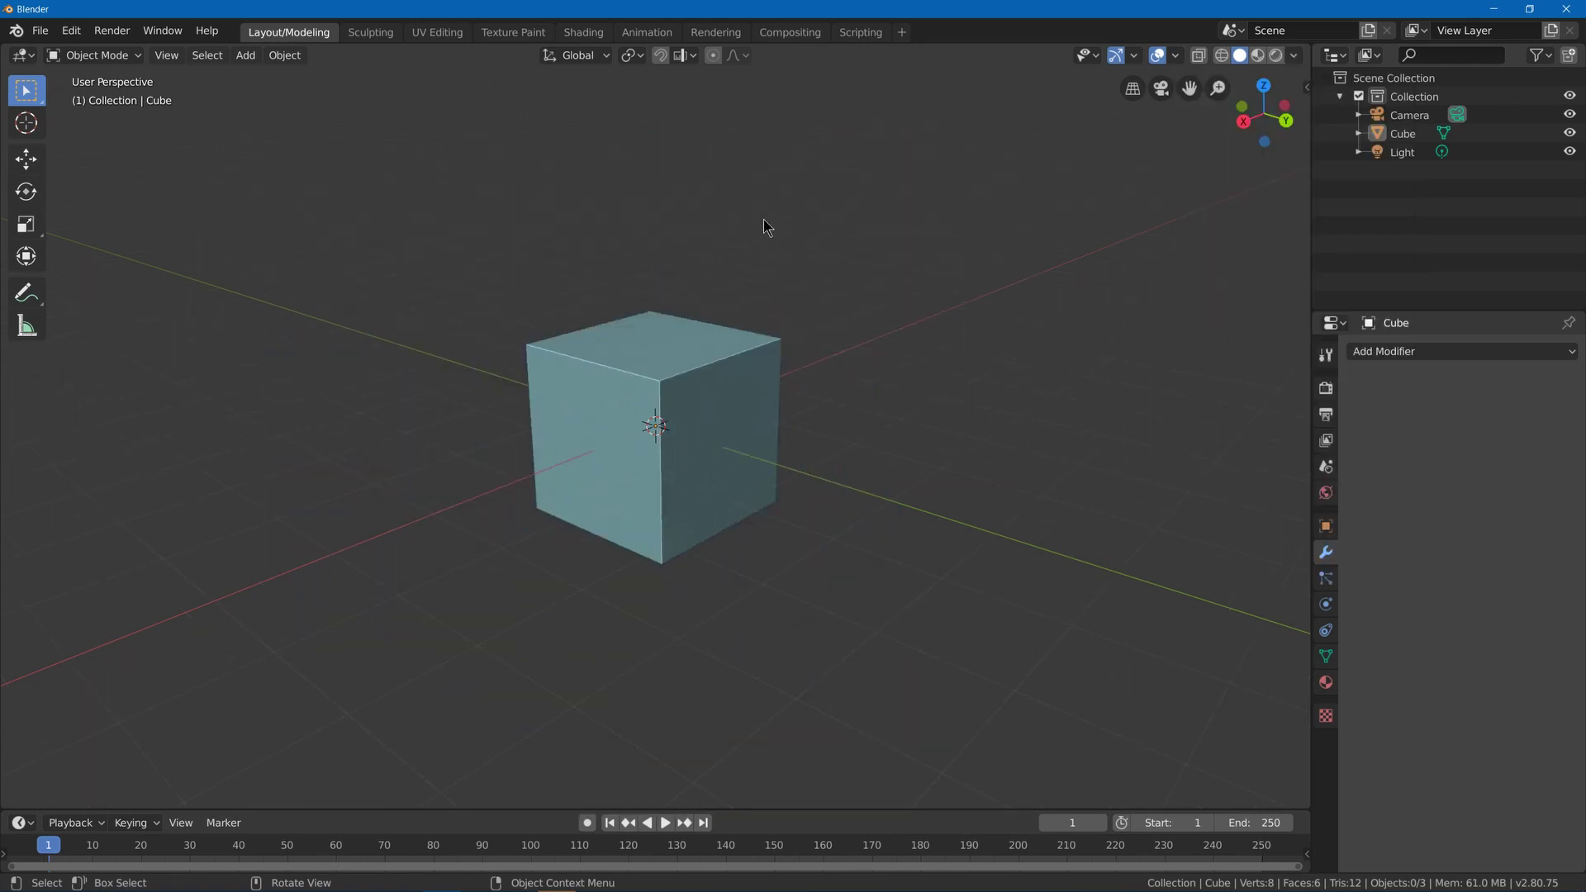
left_click(1294, 57)
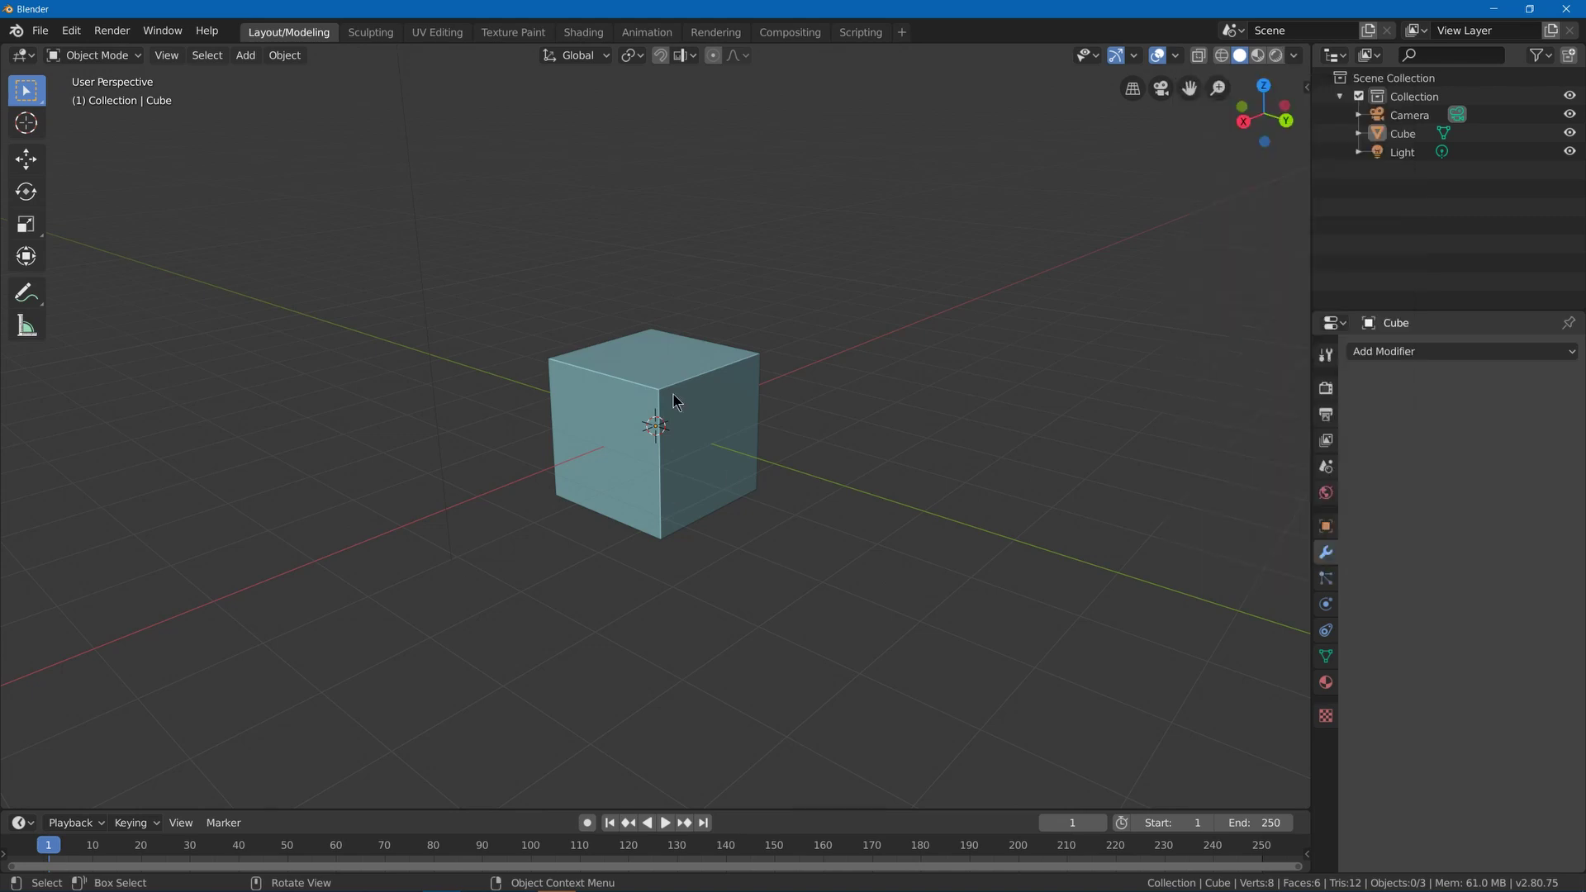
- Save the current setup with File > Defaults > Save Startup File and confirm
left_click(51, 33)
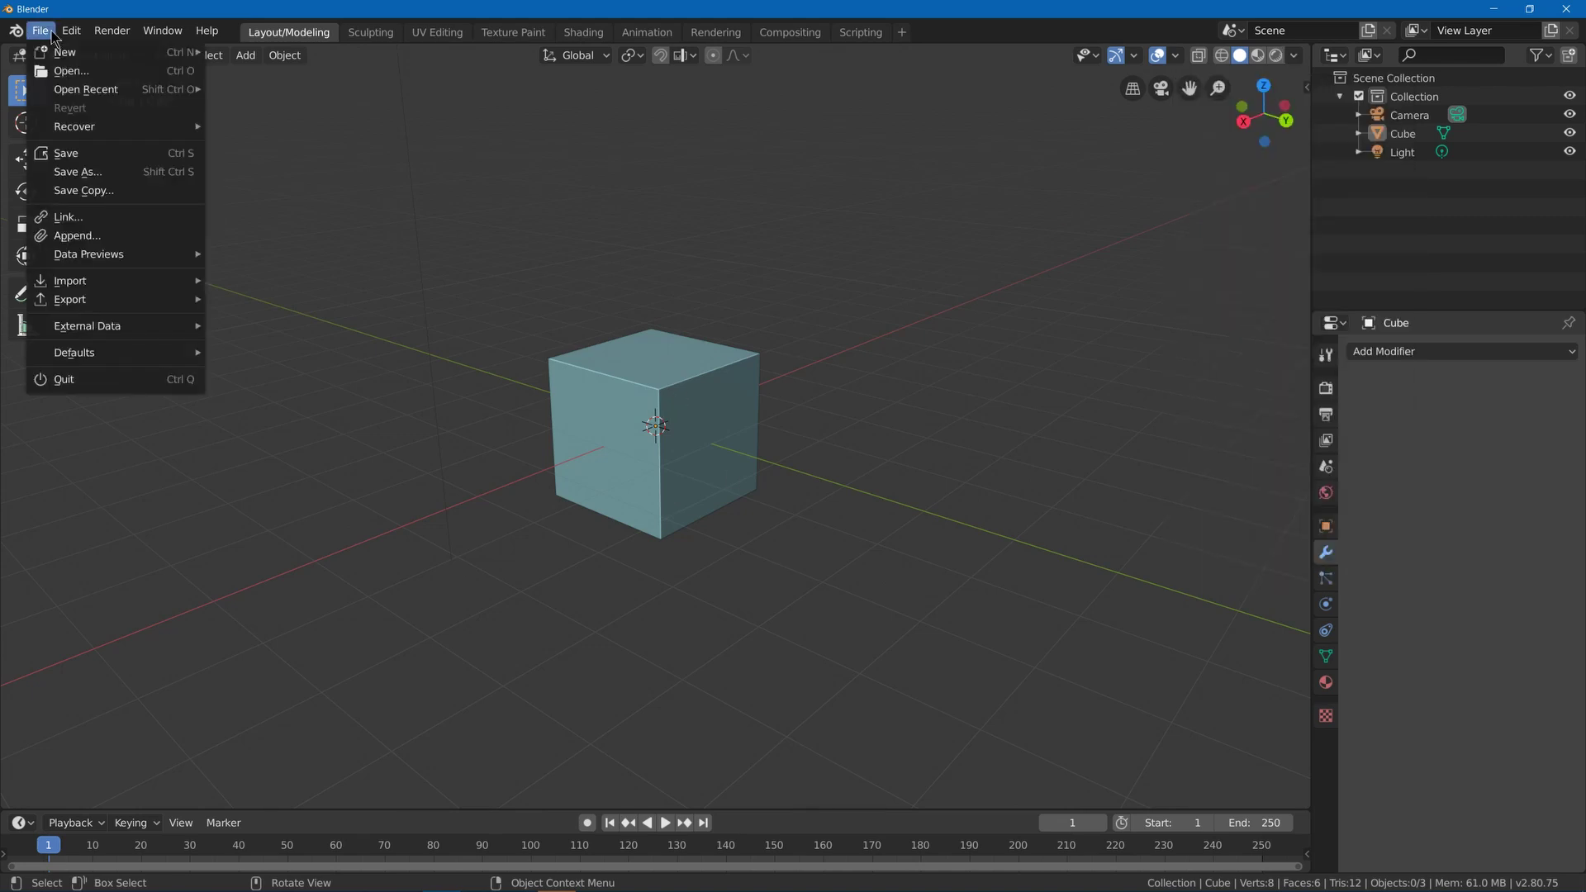
mouse_move(135, 352)
left_click(220, 352)
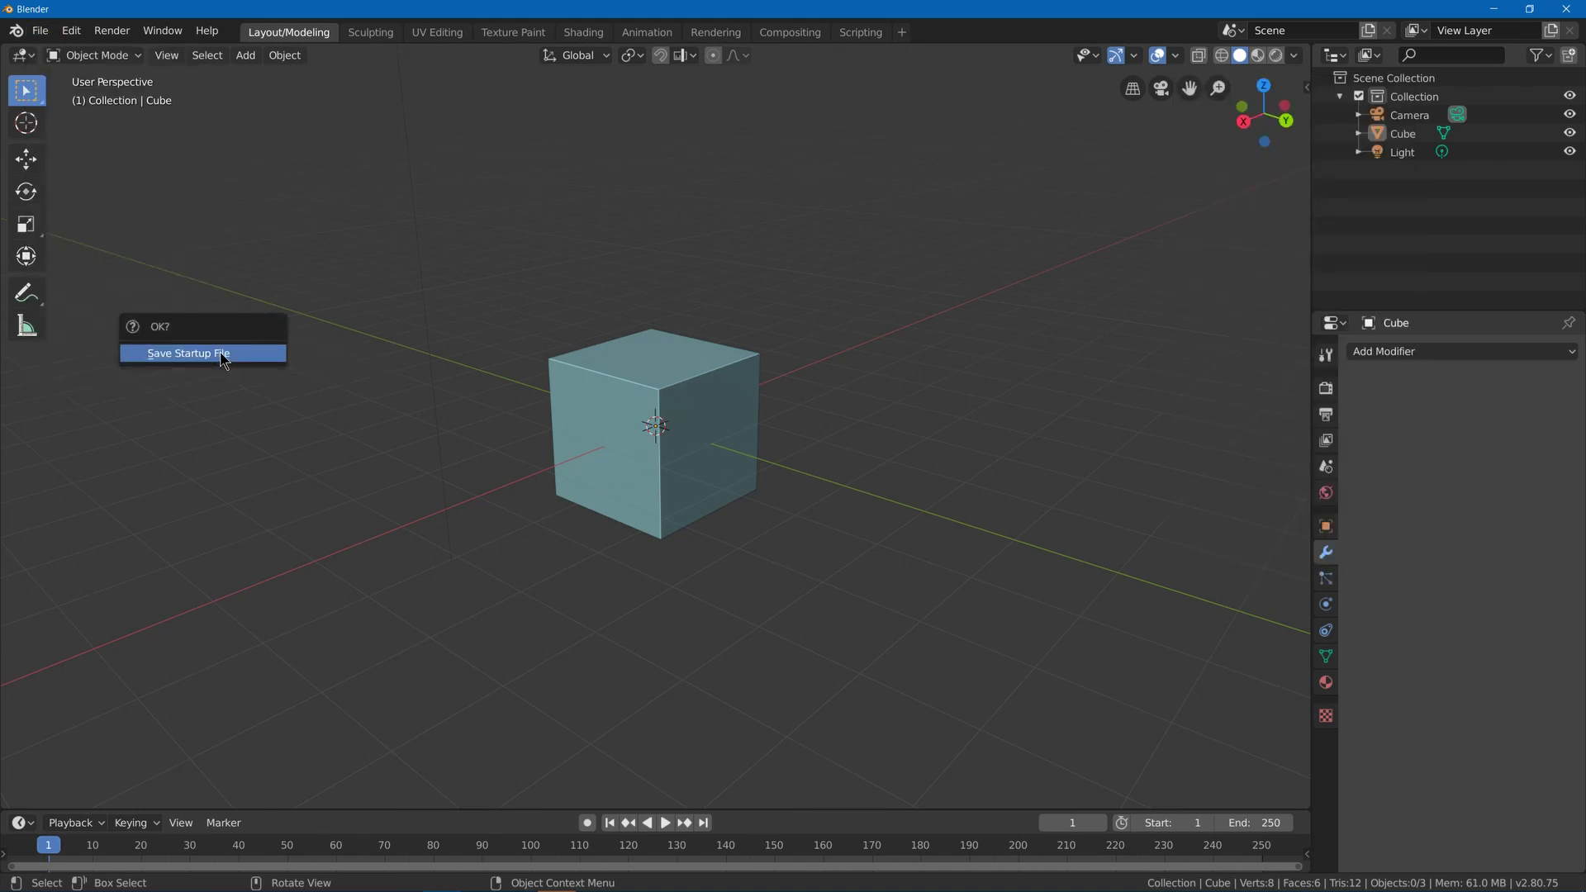
left_click(220, 354)
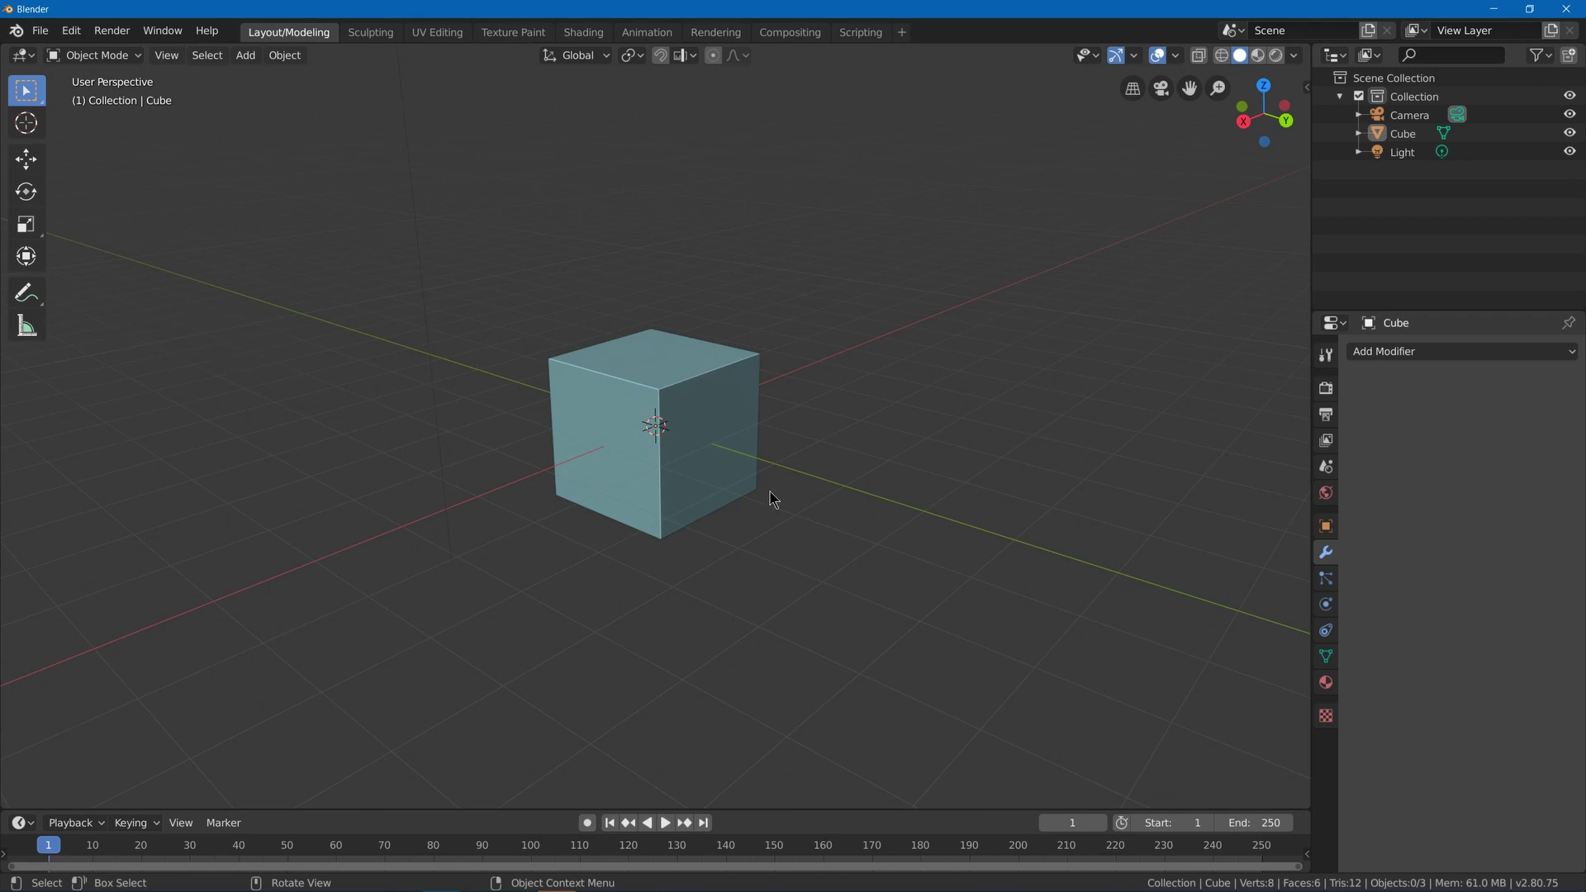